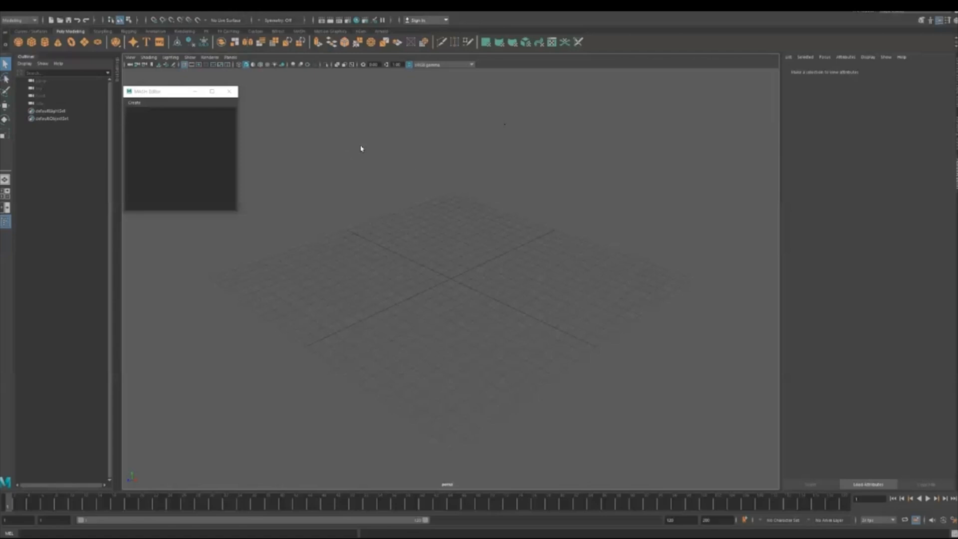
Close the floating editor window and create a project named "12 opening title 3" in the default projects location
left_click(229, 92)
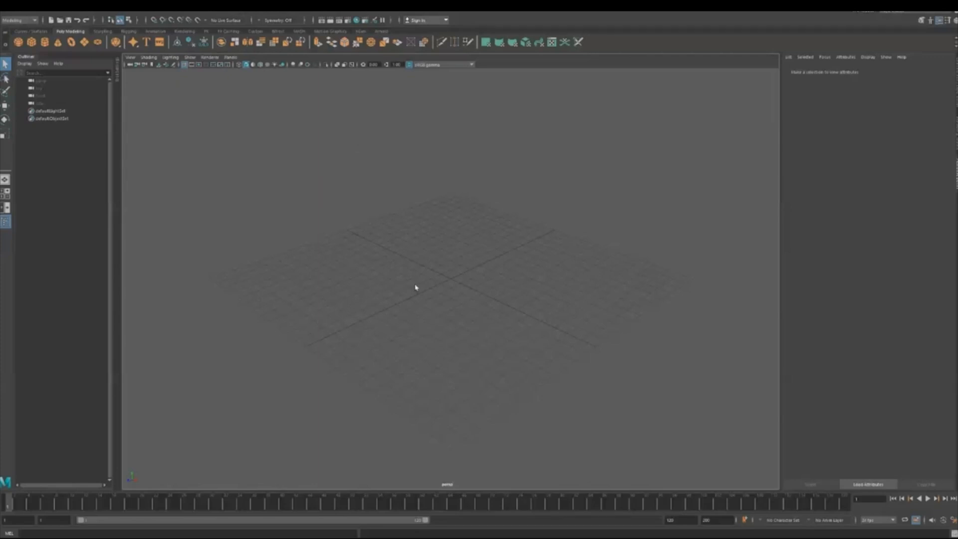
left_click(5, 15)
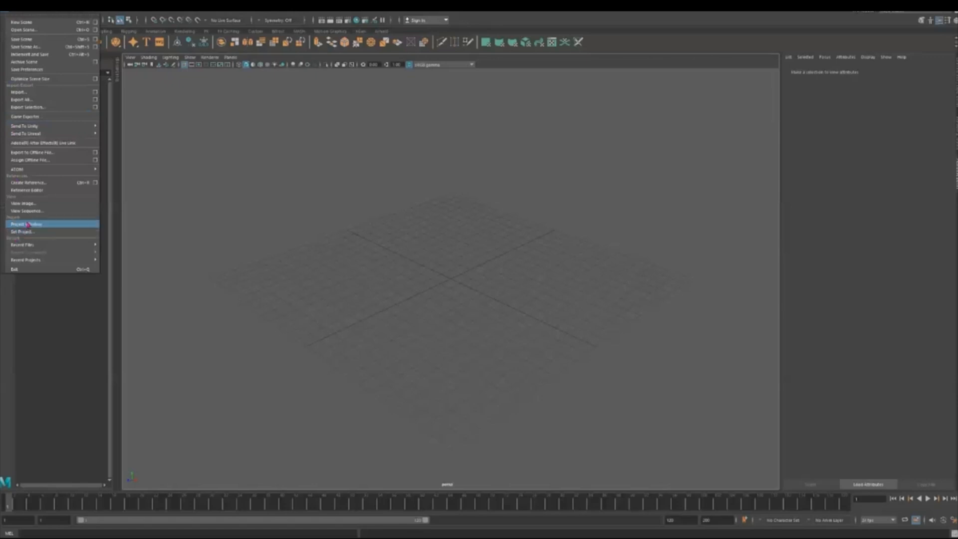
left_click(28, 224)
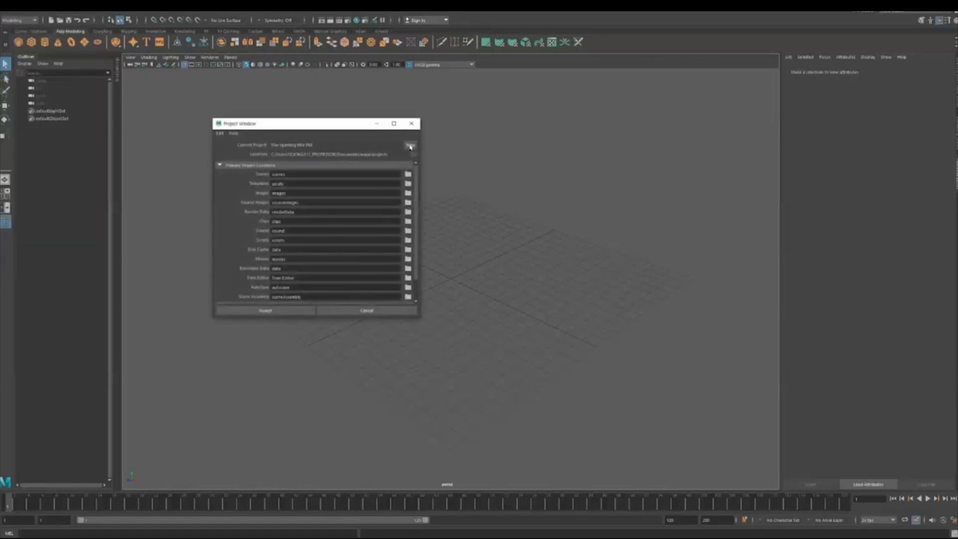
double_click(297, 144)
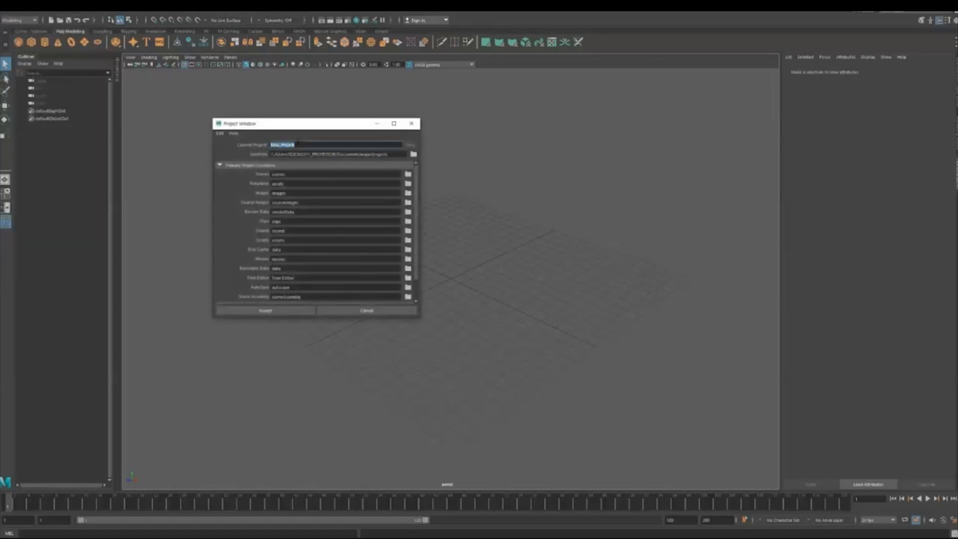
type("T")
key("BackSpace")
key("BackSpace")
key("BackSpace")
left_click(413, 153)
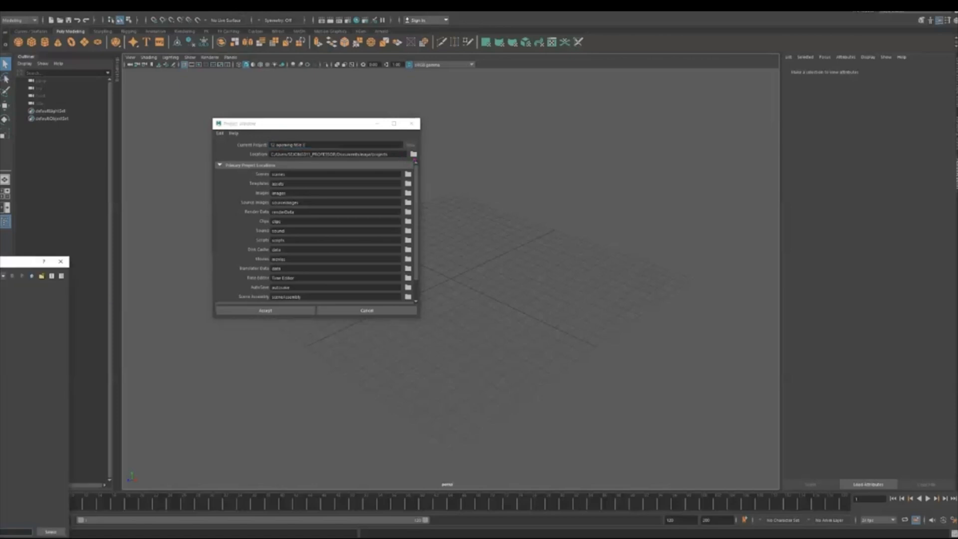
left_click(61, 261)
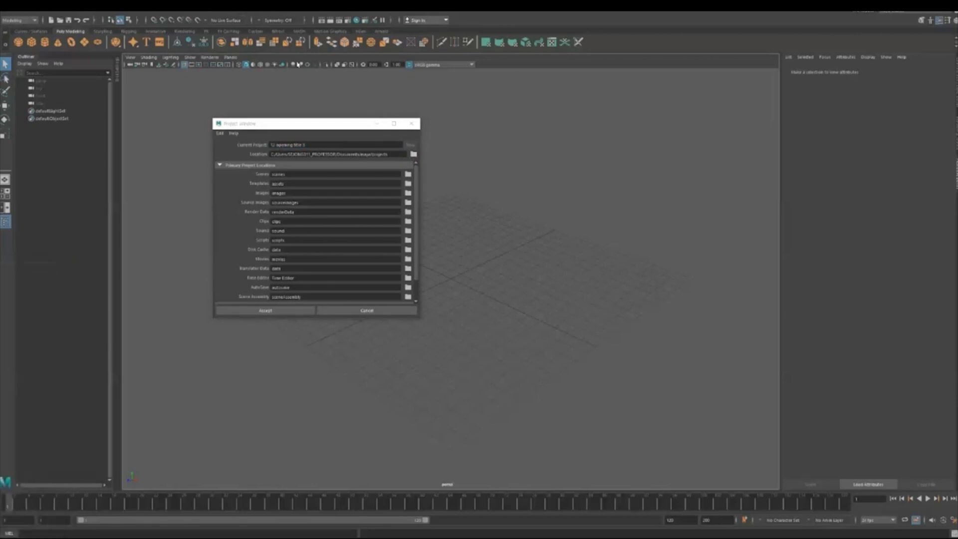
left_click(271, 310)
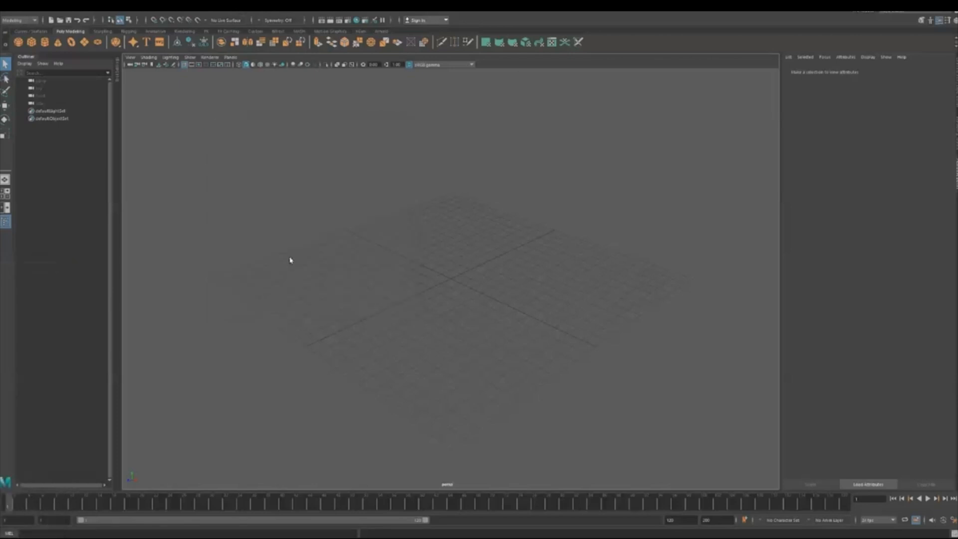
Save the scene as "pixel globe" in Maya Binary format in the project's scenes folder
left_click(8, 15)
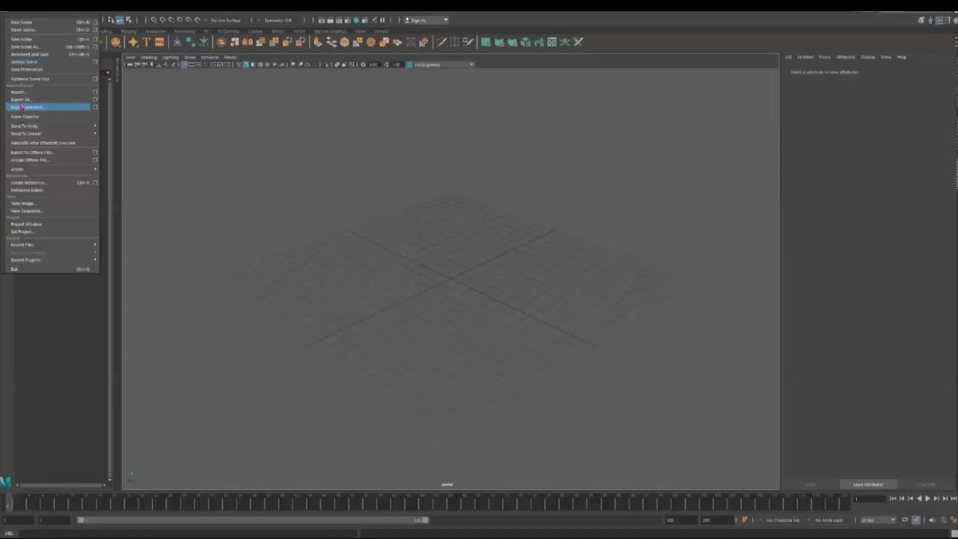
left_click(34, 42)
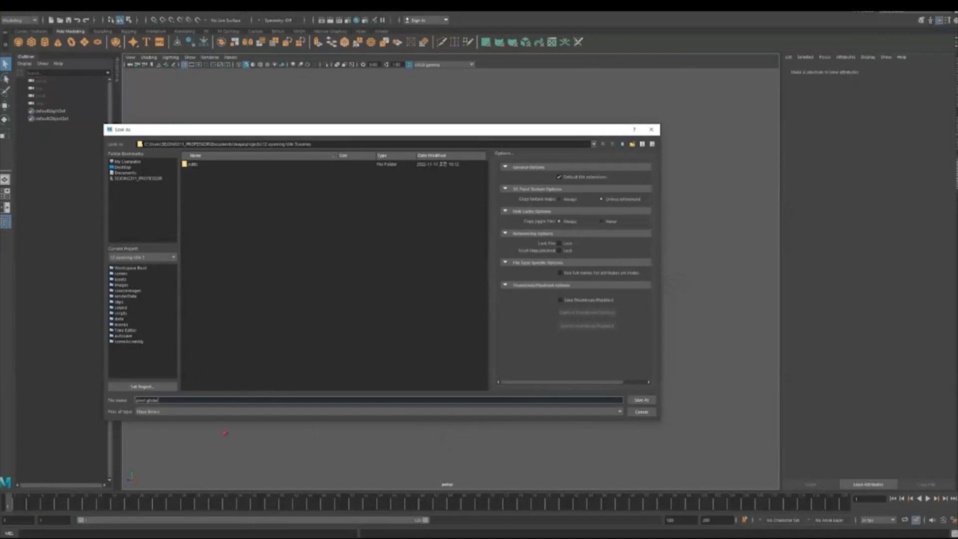
left_click(643, 400)
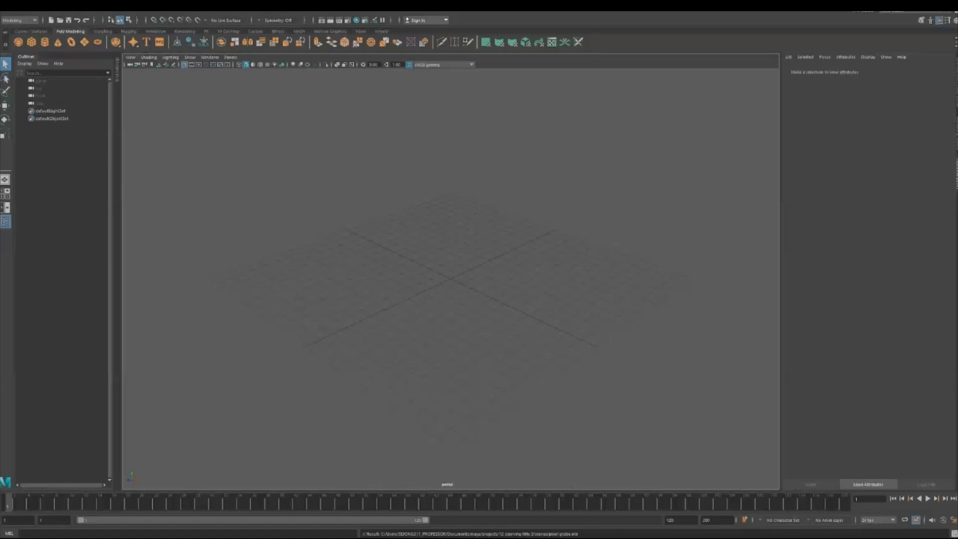
Check the project's scenes folder in File Explorer for the saved pixel globe.mb file
left_click(167, 280)
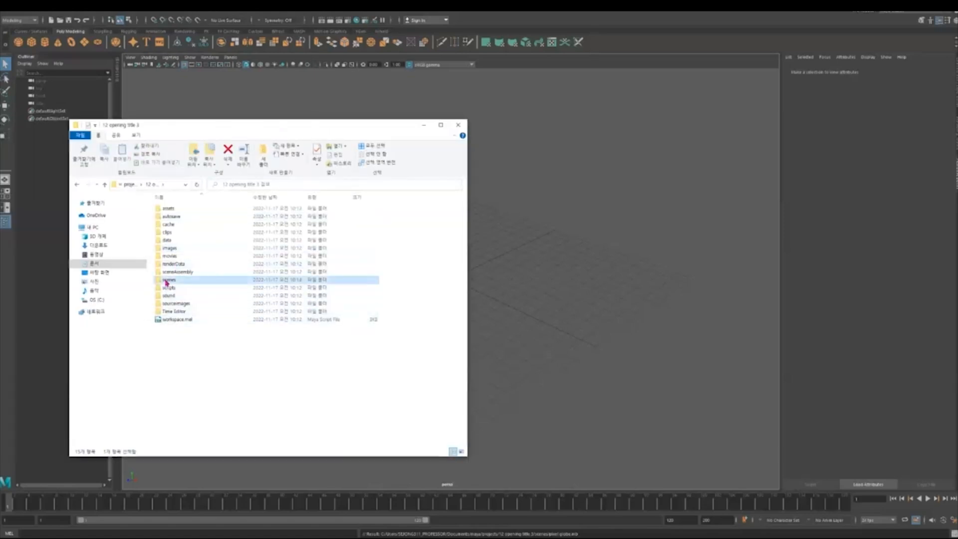
double_click(166, 281)
left_click(172, 216)
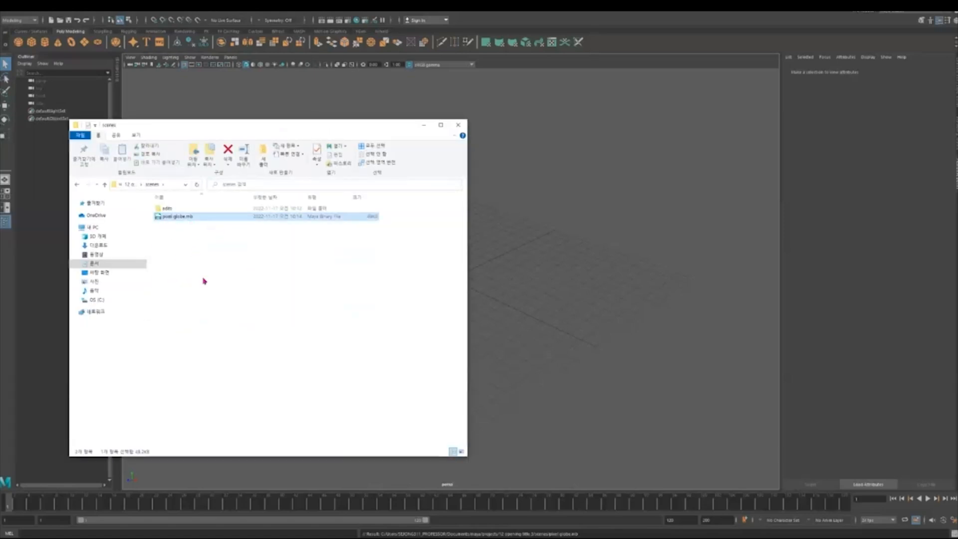
left_click_drag(401, 128, 0, 167)
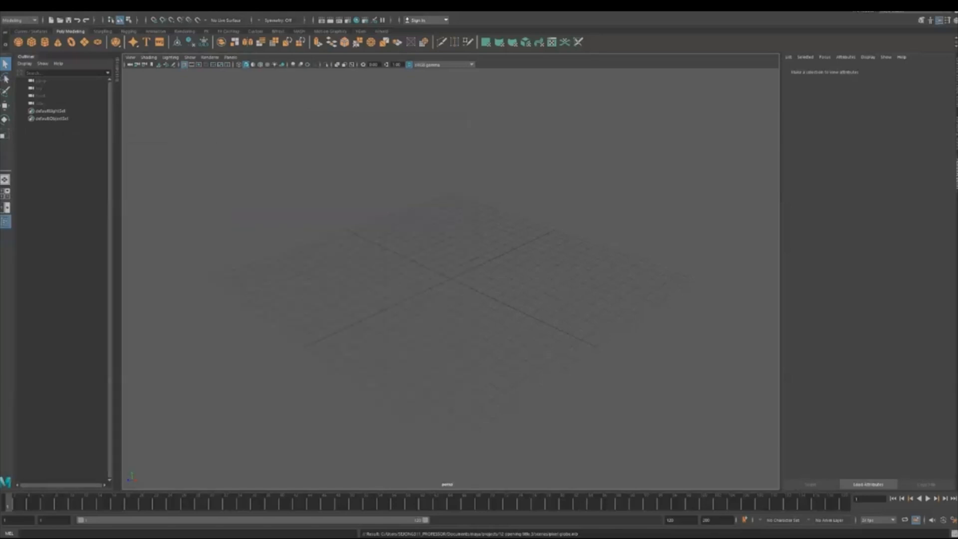
left_click(348, 229)
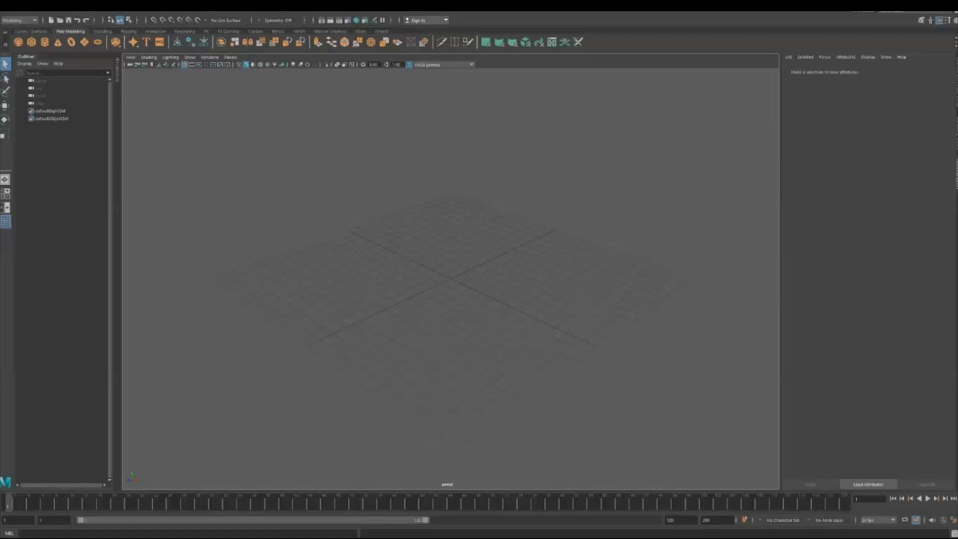
Switch to the browser and look through the image results for 세계지도 일러스트 for a usable world map
left_click_drag(0, 85, 272, 44)
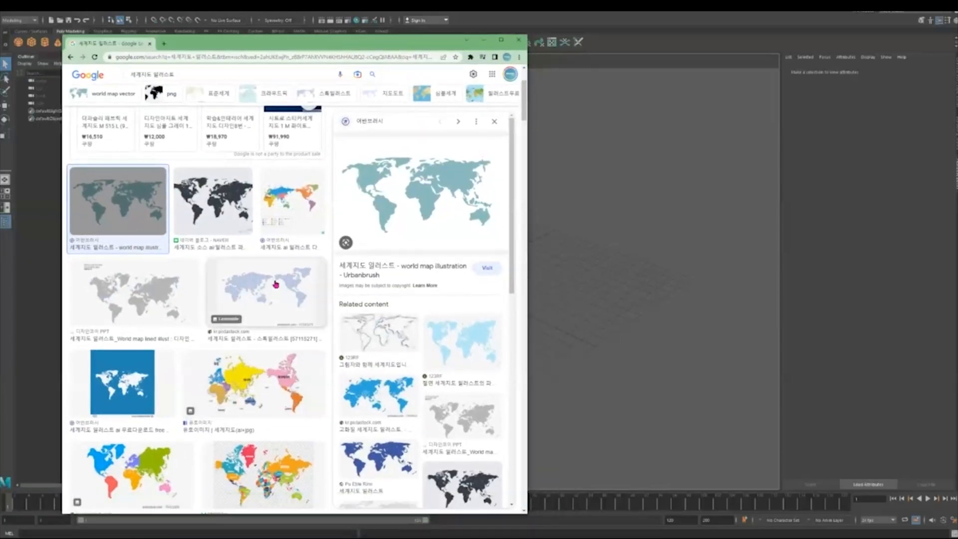
scroll(233, 386, "up", 3)
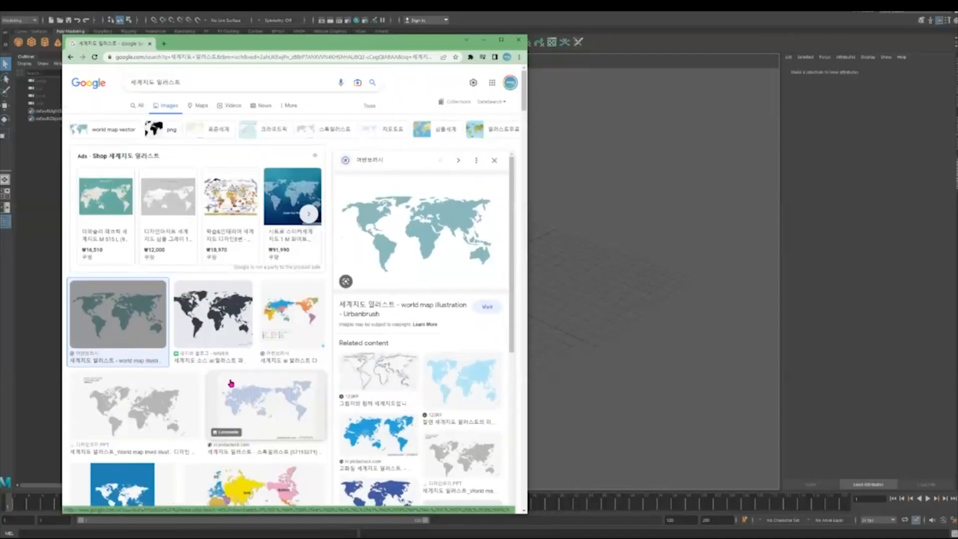
scroll(349, 392, "down", 3)
scroll(271, 380, "down", 3)
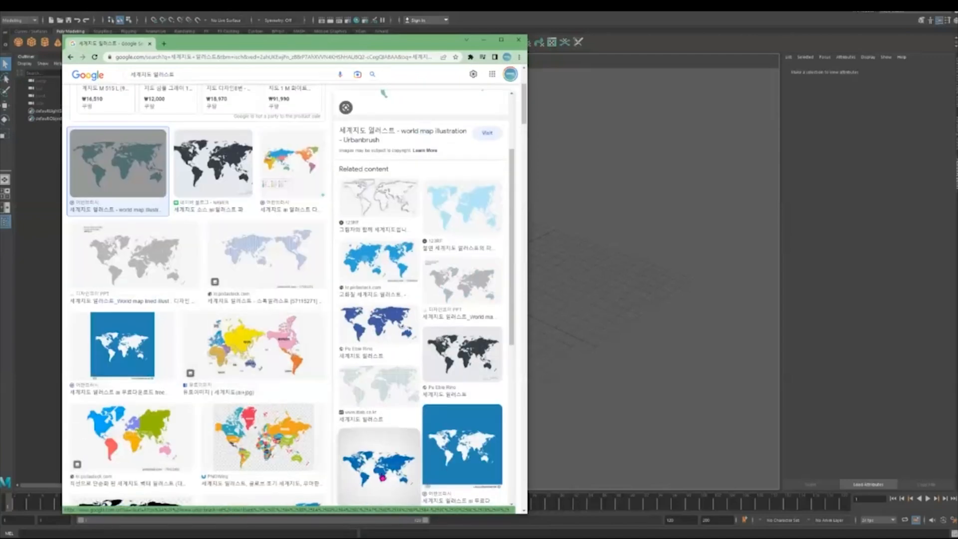
scroll(120, 399, "down", 4)
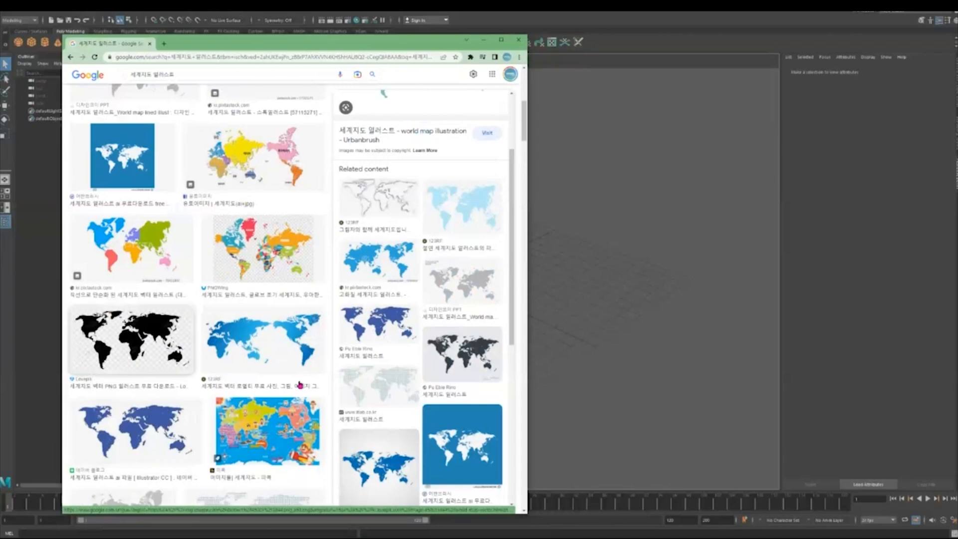
scroll(232, 408, "down", 4)
scroll(262, 398, "down", 3)
scroll(263, 398, "down", 7)
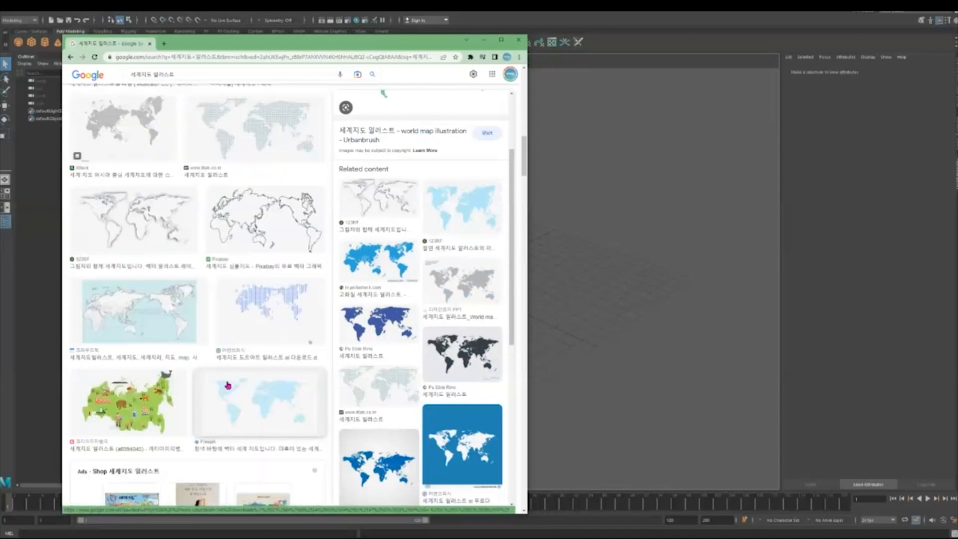
scroll(313, 410, "down", 2)
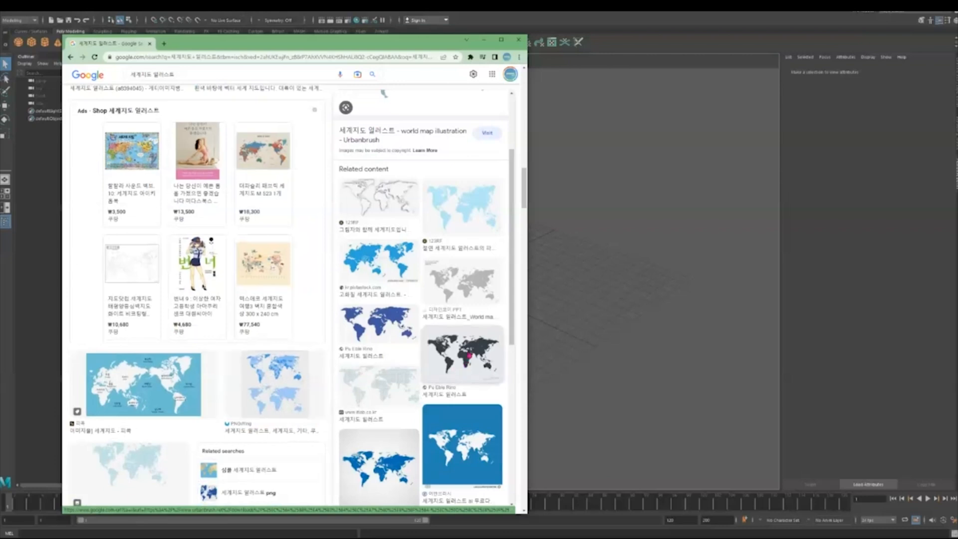
scroll(222, 302, "down", 10)
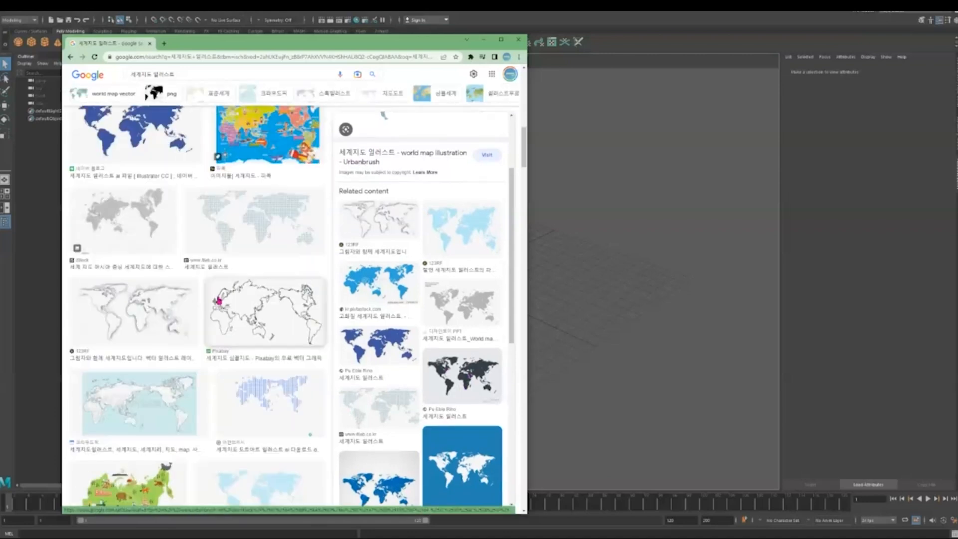
scroll(218, 302, "up", 3)
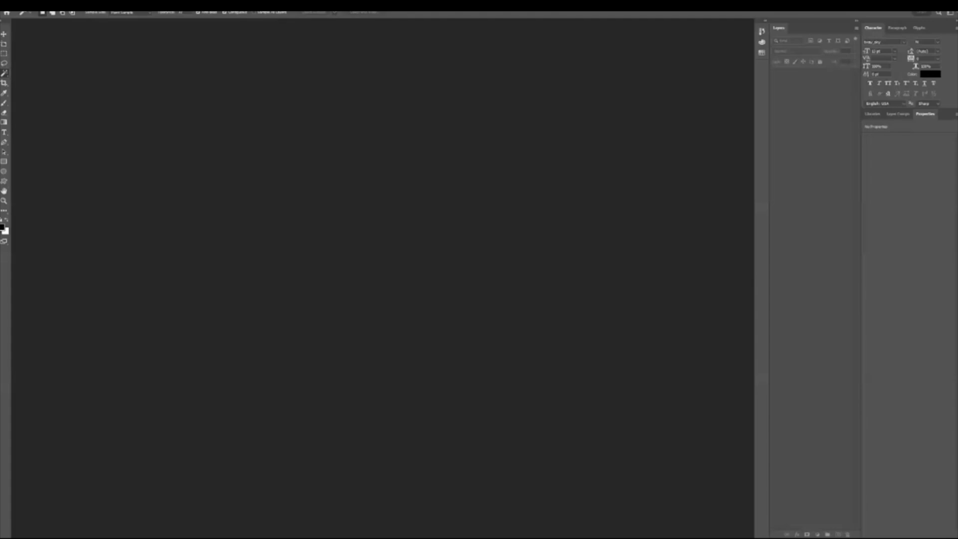
Switch to Photoshop and open map.jpg from the 2022 3d MAYA folder on the desktop
left_click(14, 5)
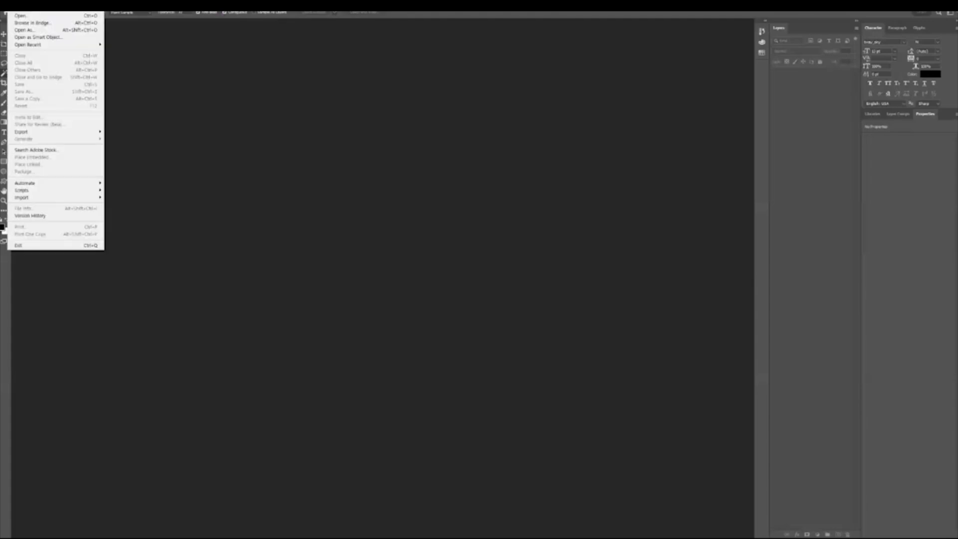
left_click(25, 14)
left_click(301, 140)
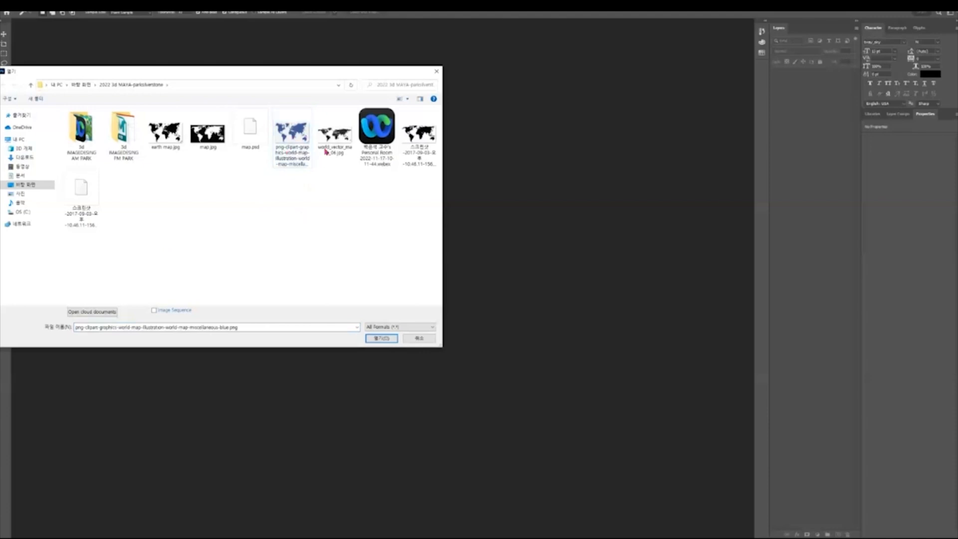
left_click(208, 132)
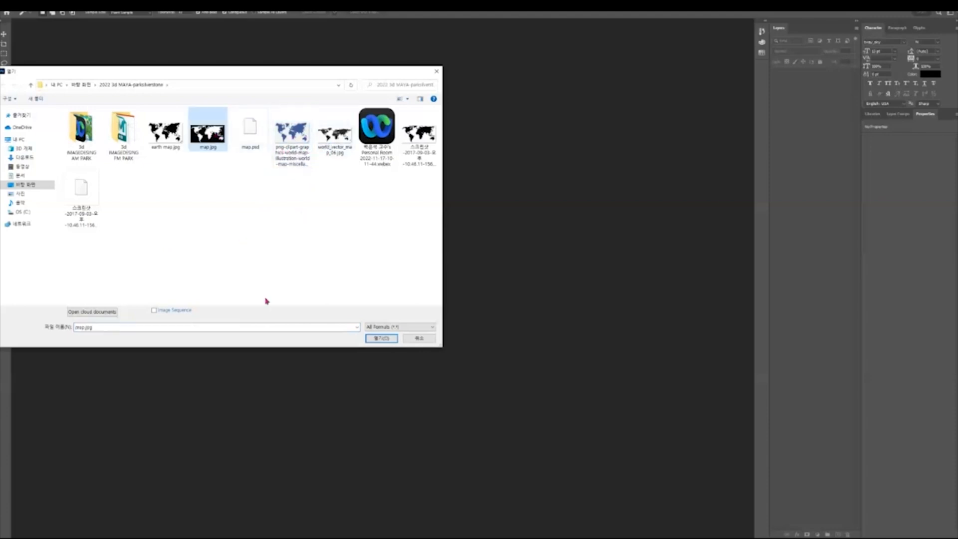
left_click(381, 338)
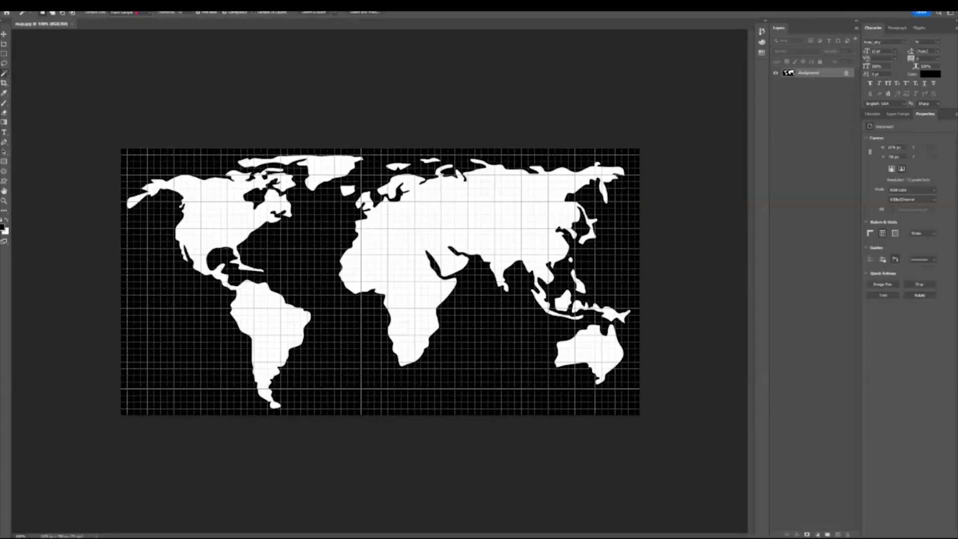
Hide the extras so the grid is not drawn over the map image
left_click(110, 5)
mouse_move(99, 5)
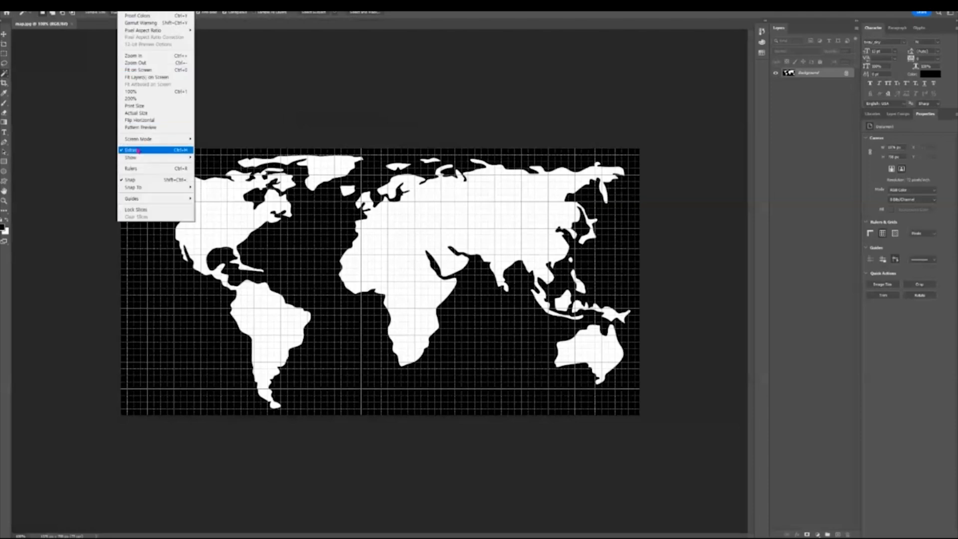
left_click(140, 152)
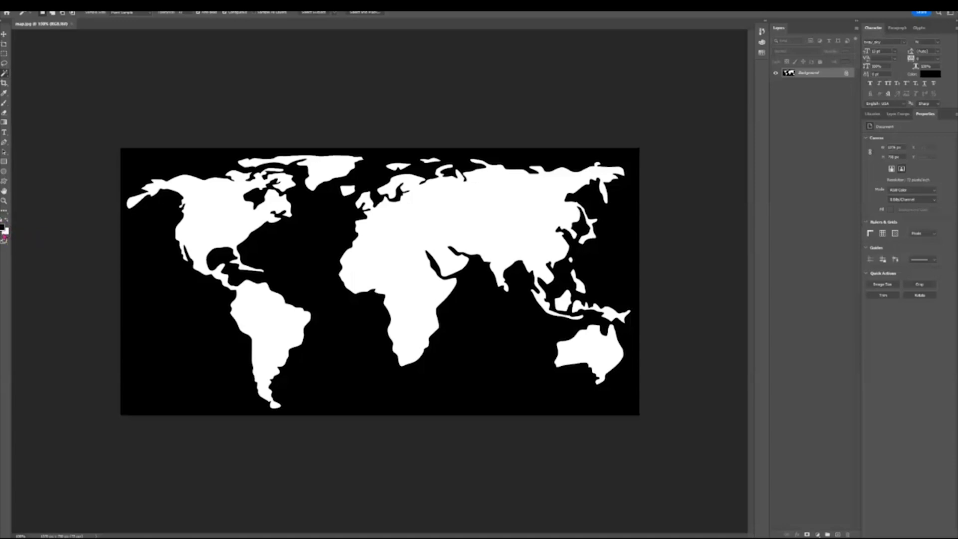
Swap the foreground and background colors back and forth several times to examine the two swatches
key("x")
key("x")
key("x")
key("x")
key("x")
key("x")
key("x")
key("x")
key("x")
key("x")
key("x")
key("x")
left_click(284, 179)
left_click(487, 389)
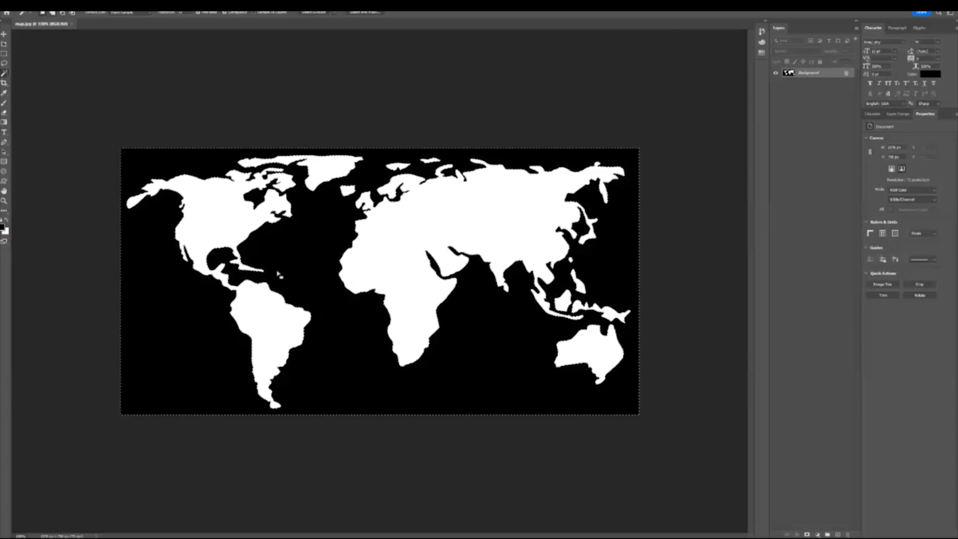
key("ctrl+d")
Select the black ocean area with the Magic Wand and fill it with the white background color
left_click(321, 268)
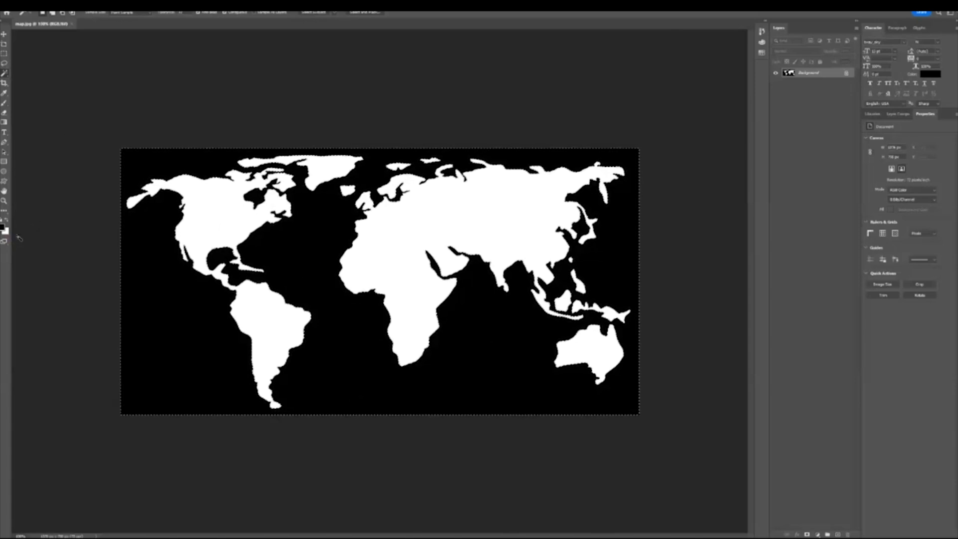
key("x")
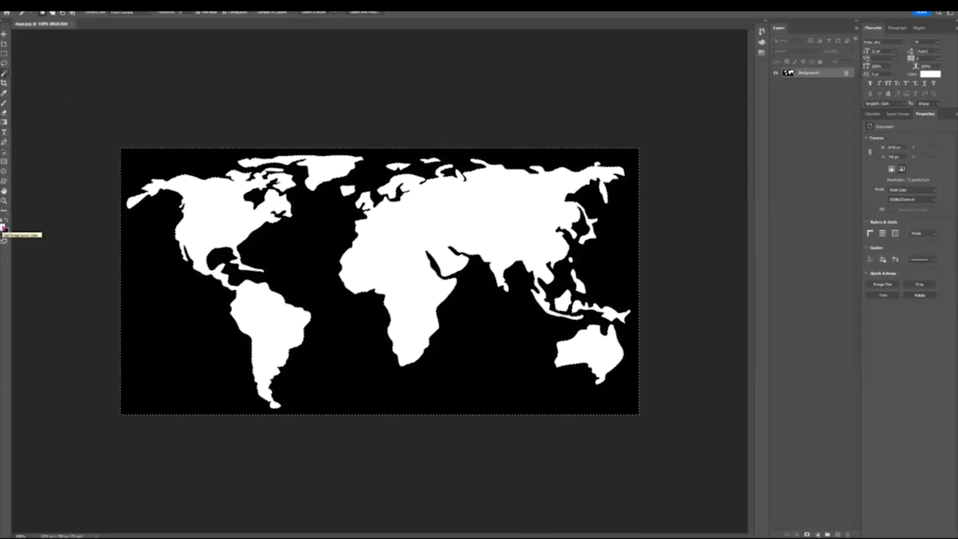
key("x")
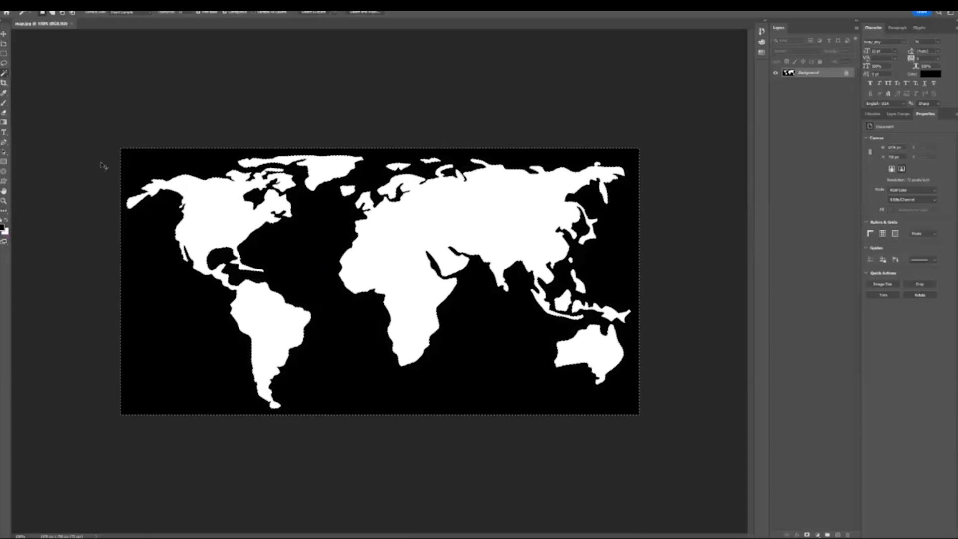
key("ctrl+BackSpace")
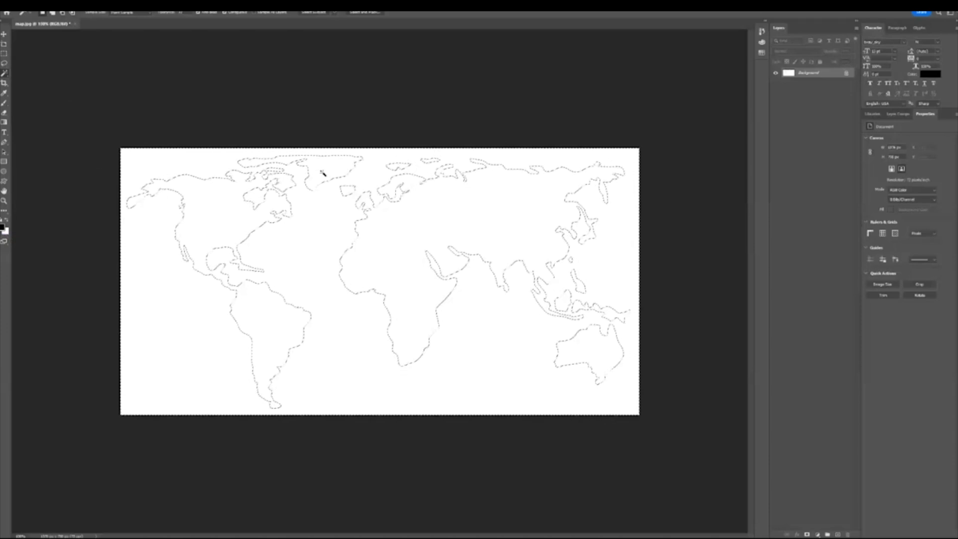
Invert the selection to the continents and fill them with black, then refill them with the white background color
left_click(84, 3)
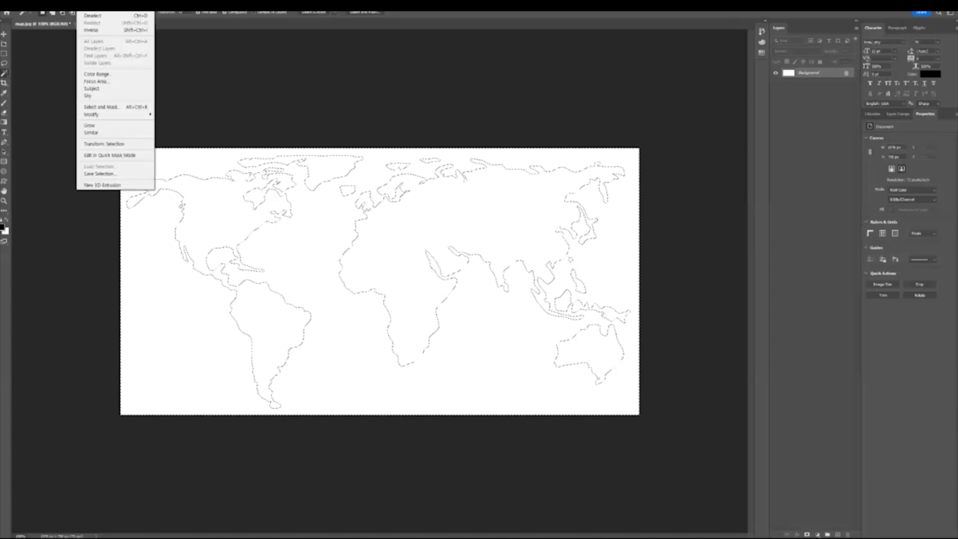
left_click(104, 33)
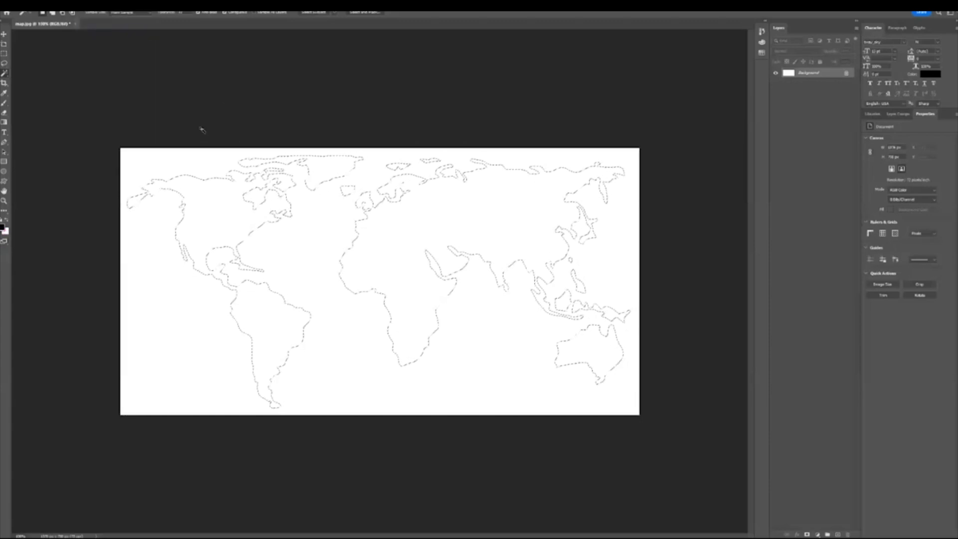
key("alt+BackSpace")
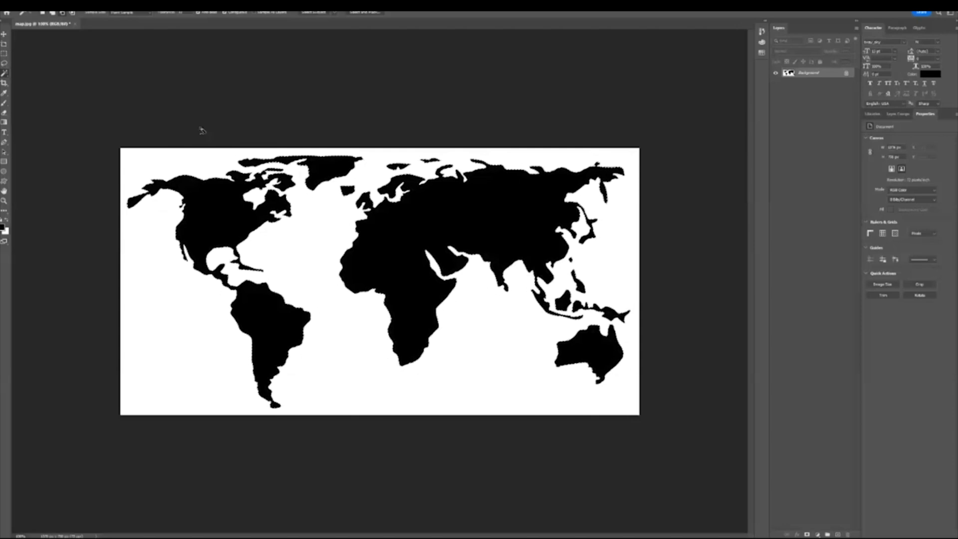
key("BackSpace")
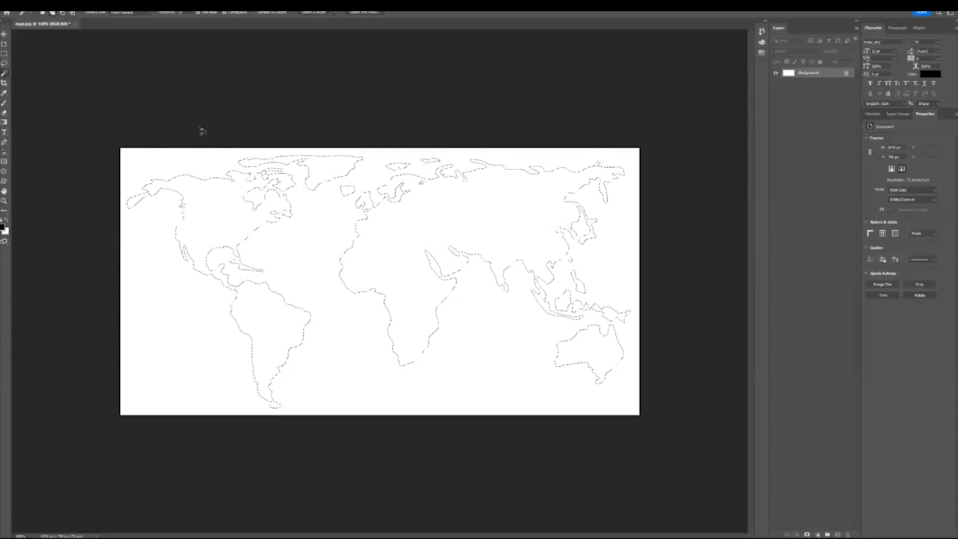
Invert the selection back to the ocean area, fill it with the black foreground color, and deselect
left_click(89, 5)
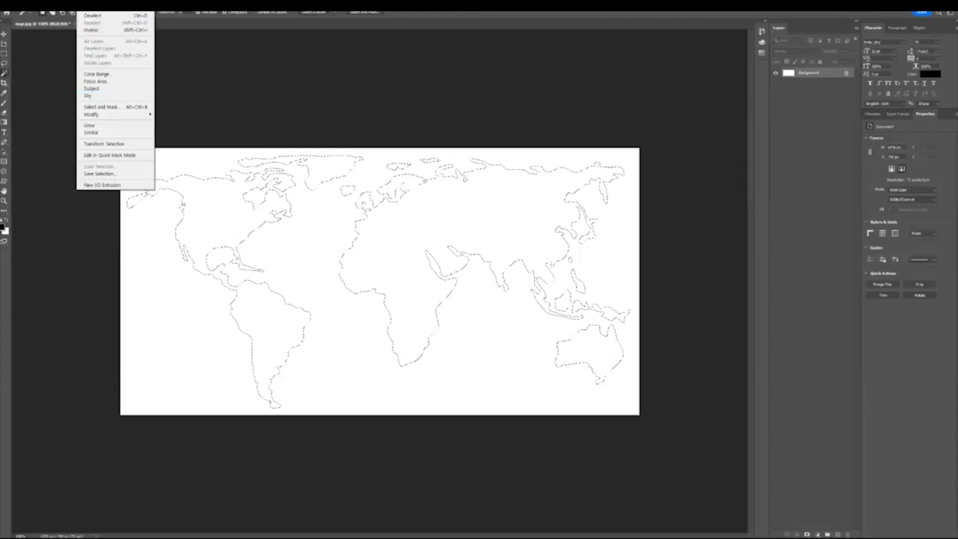
left_click(98, 30)
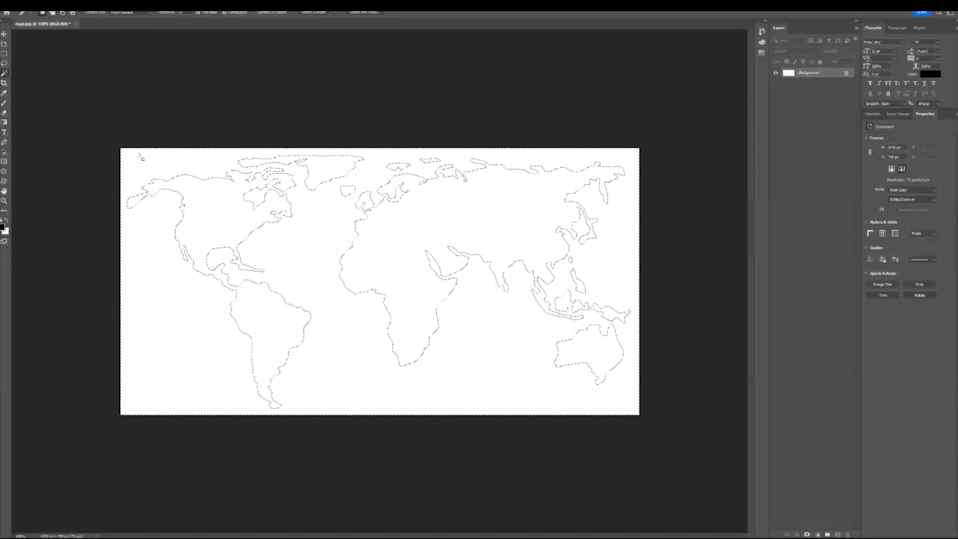
key("alt+BackSpace")
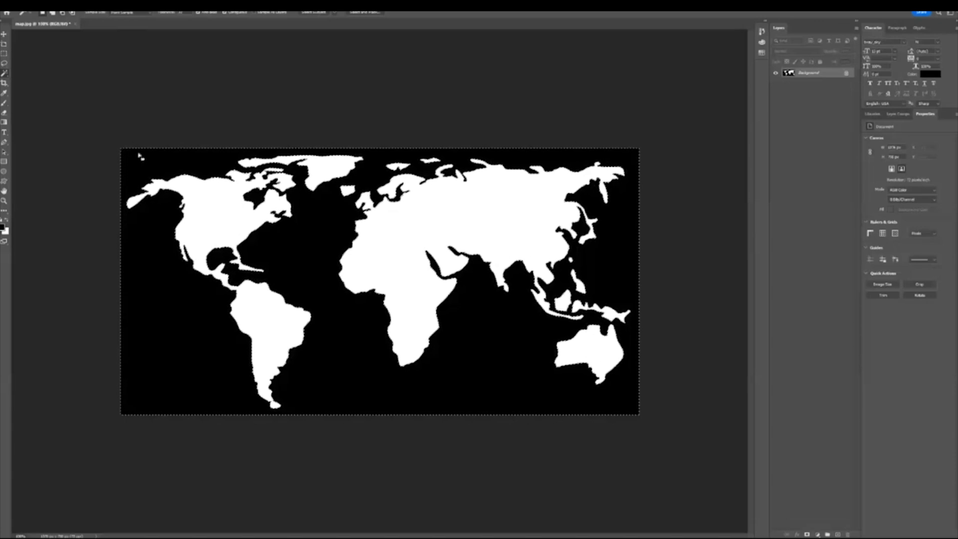
key("ctrl+d")
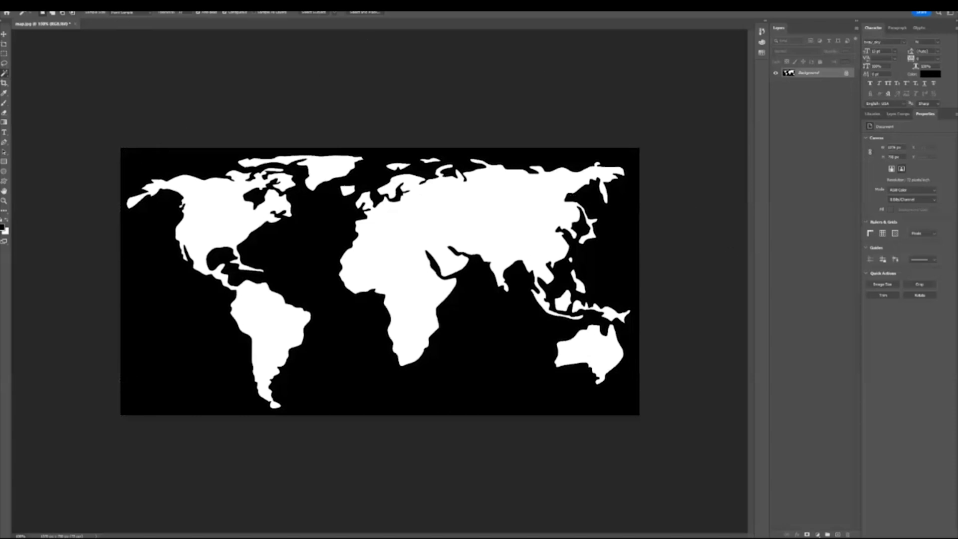
Save a copy of the map in JPEG format as map copy.jpg in the 2022 3d MAYA folder
left_click(36, 2)
mouse_move(13, 2)
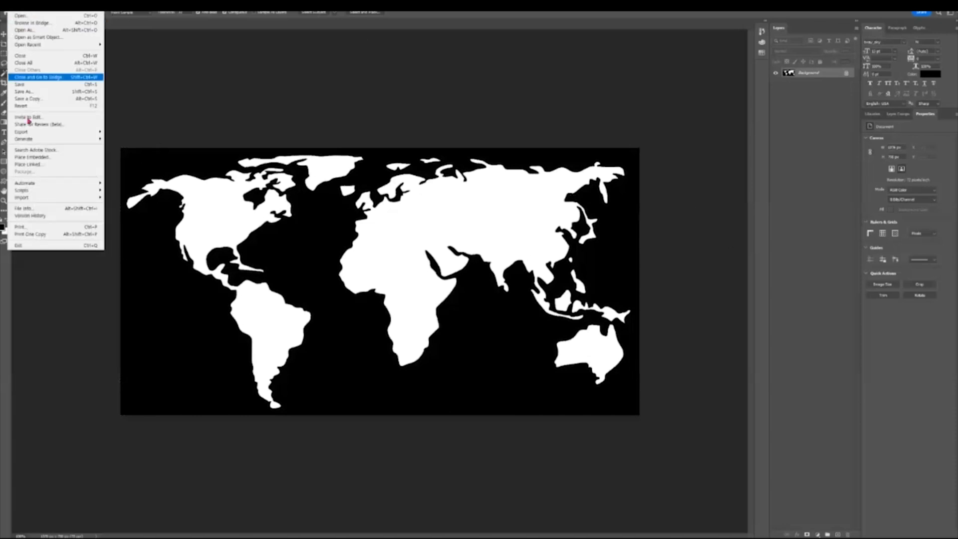
left_click(28, 98)
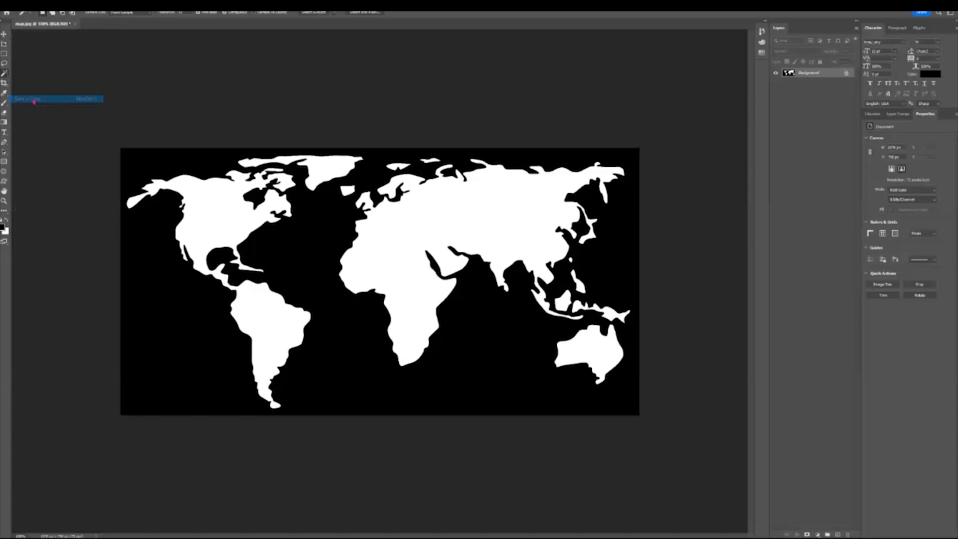
left_click(65, 307)
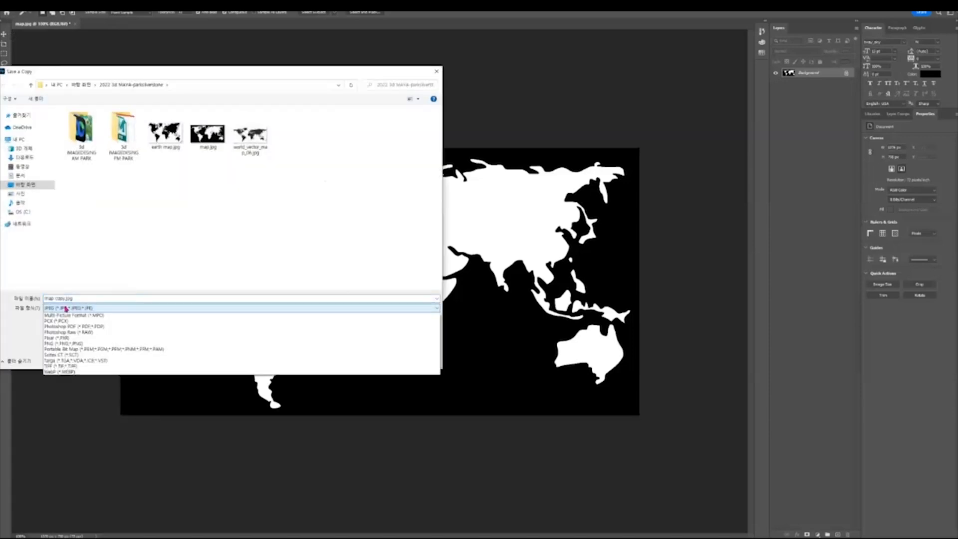
left_click(66, 309)
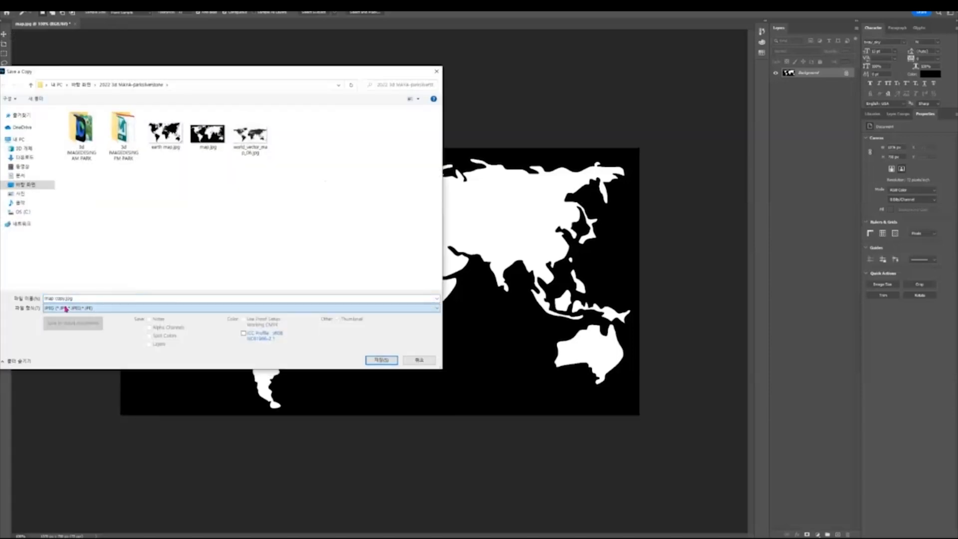
left_click(381, 359)
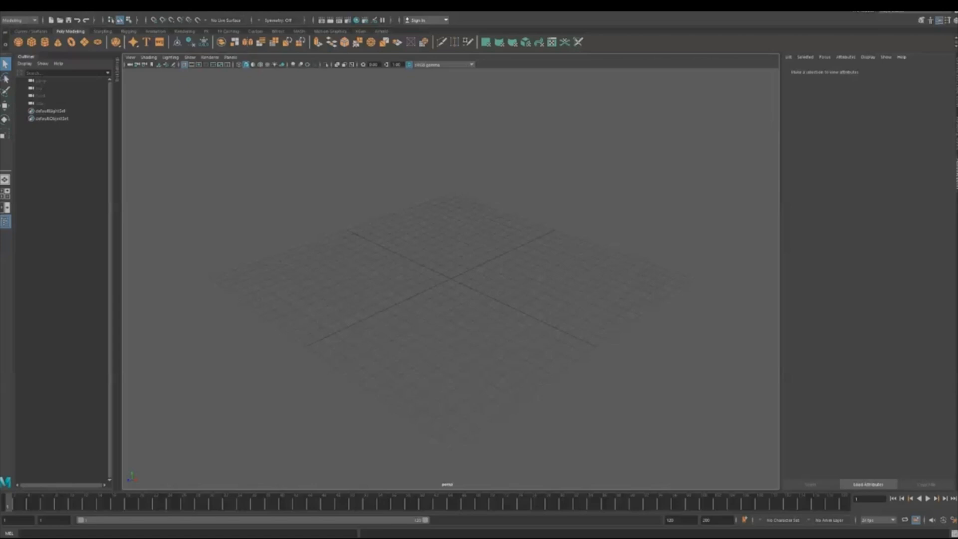
Switch to Maya, create a polygon sphere, and scale it up uniformly into a large globe
left_click(19, 43)
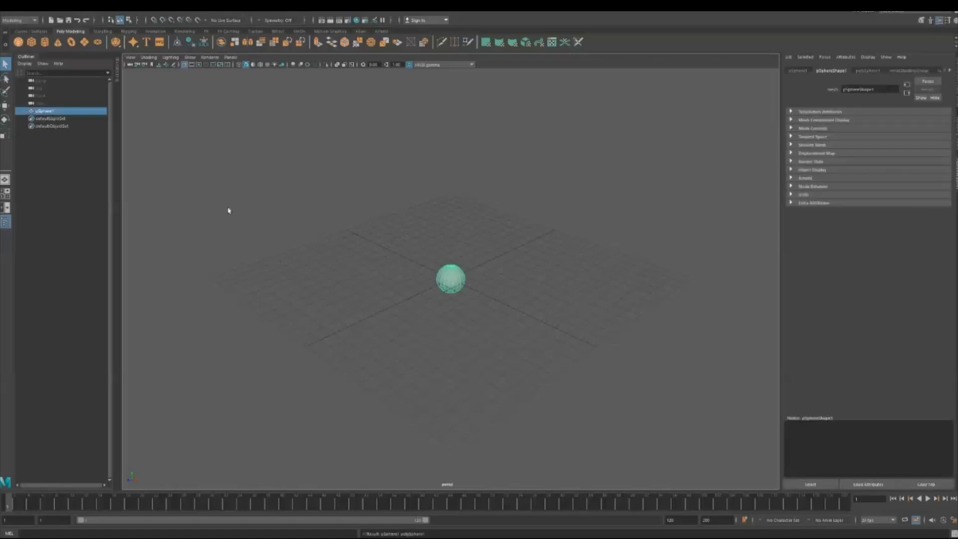
scroll(488, 281, "down", 3)
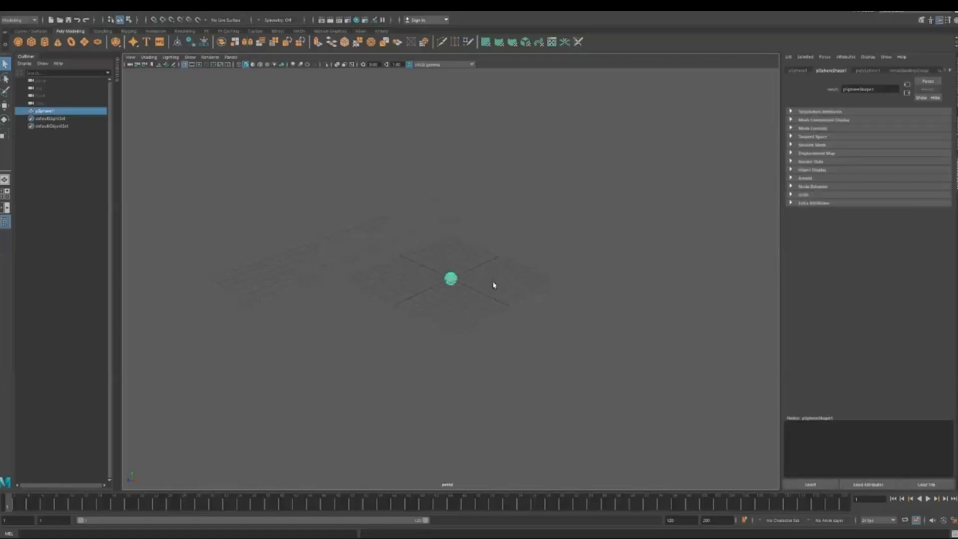
key("r")
mouse_move(450, 278)
left_mouse_down()
mouse_move(574, 186)
mouse_move(733, 26)
left_mouse_up()
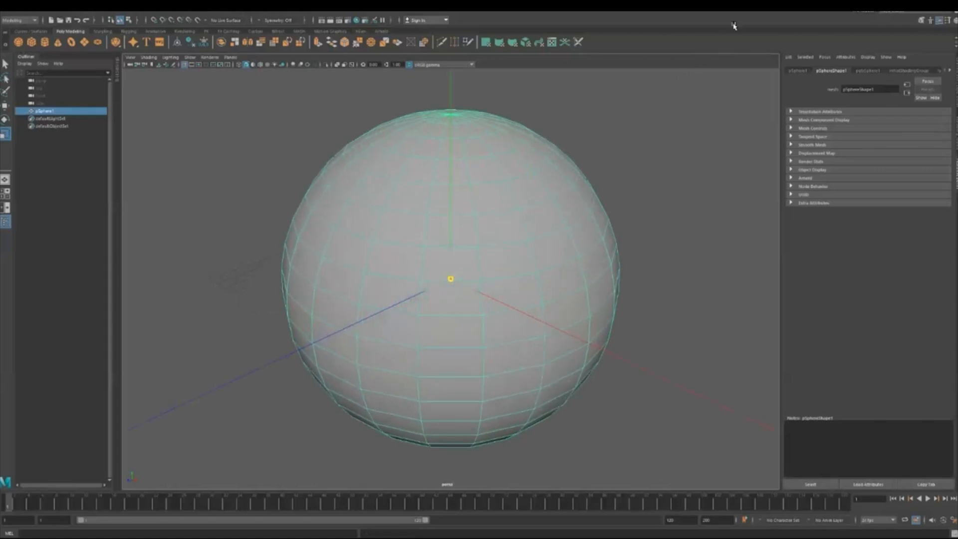
key("4")
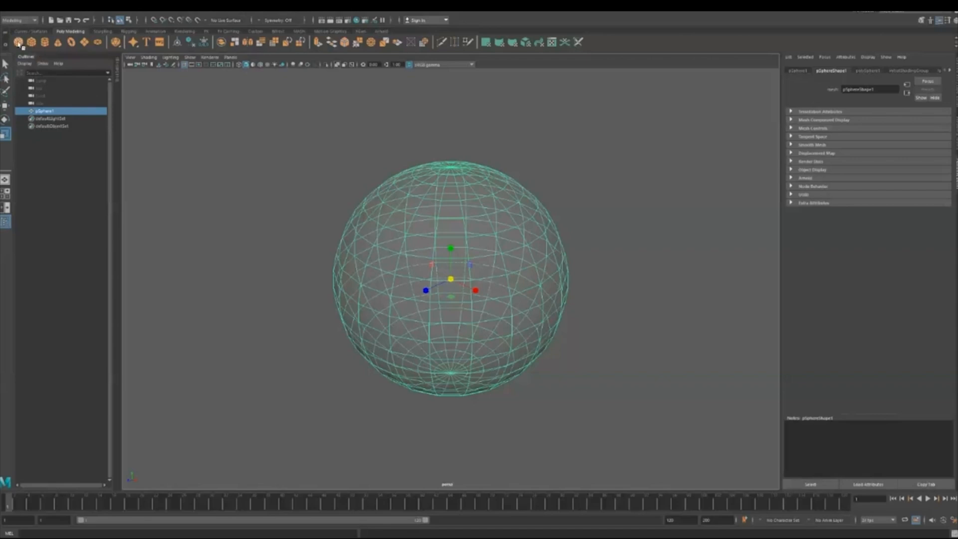
Create a second polygon sphere and move it about 47 units along X, outside the large sphere
left_click(18, 43)
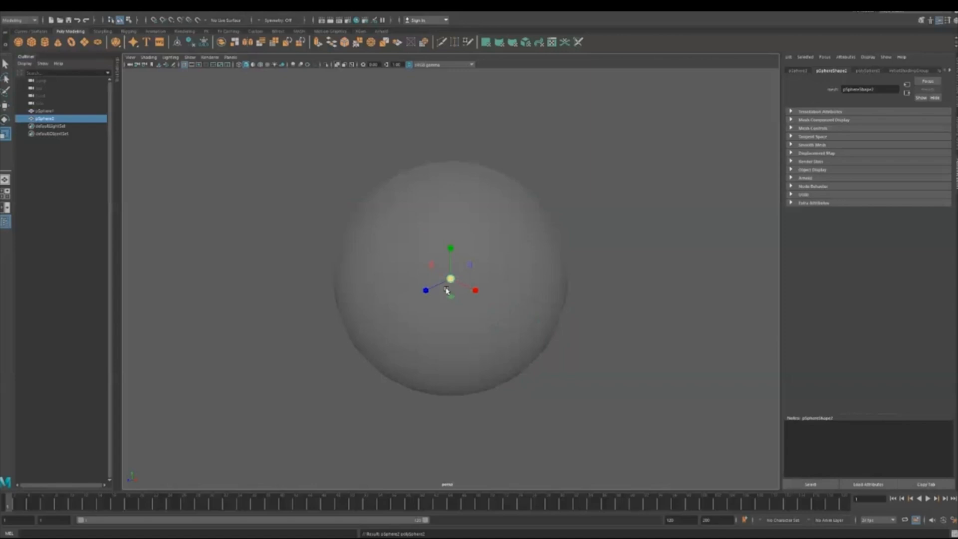
scroll(470, 299, "down", 2)
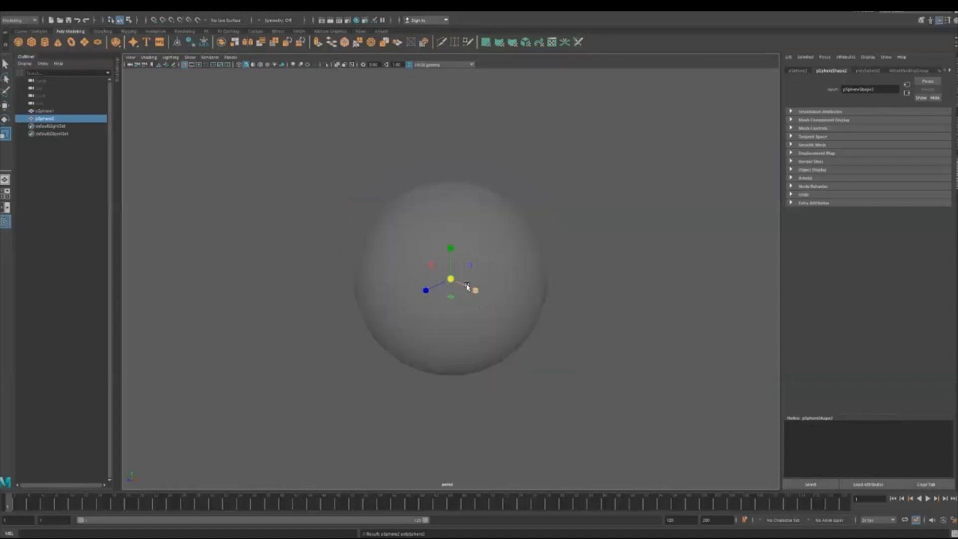
key("w")
left_click_drag(471, 288, 607, 370)
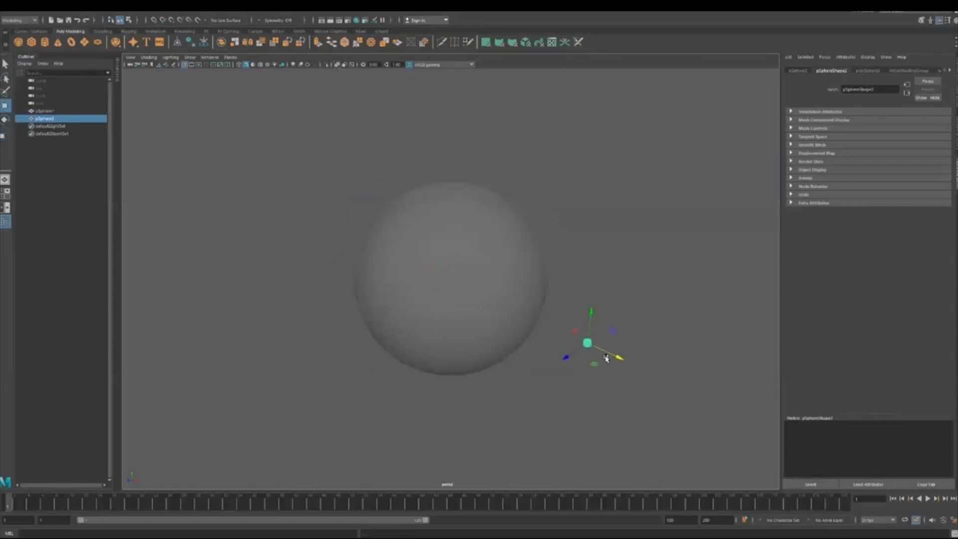
scroll(617, 357, "up", 2)
middle_click_drag(668, 355, 573, 308, "alt")
mouse_move(522, 327)
left_mouse_down("alt")
mouse_move(564, 314)
mouse_move(559, 331)
mouse_move(546, 320)
left_mouse_up("alt")
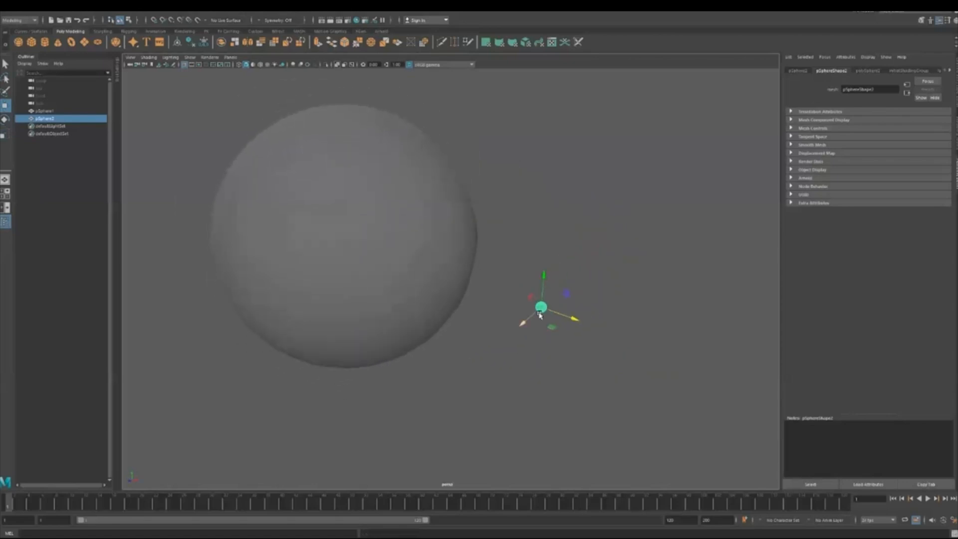
Set the small sphere's Scale X, Scale Y and Scale Z to 0.2
key("r")
left_click(955, 83)
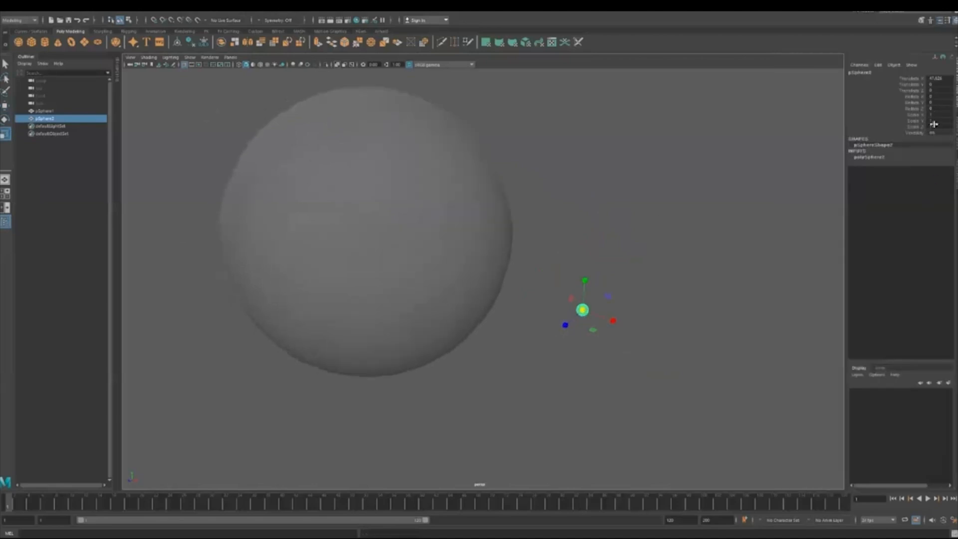
left_click(868, 157)
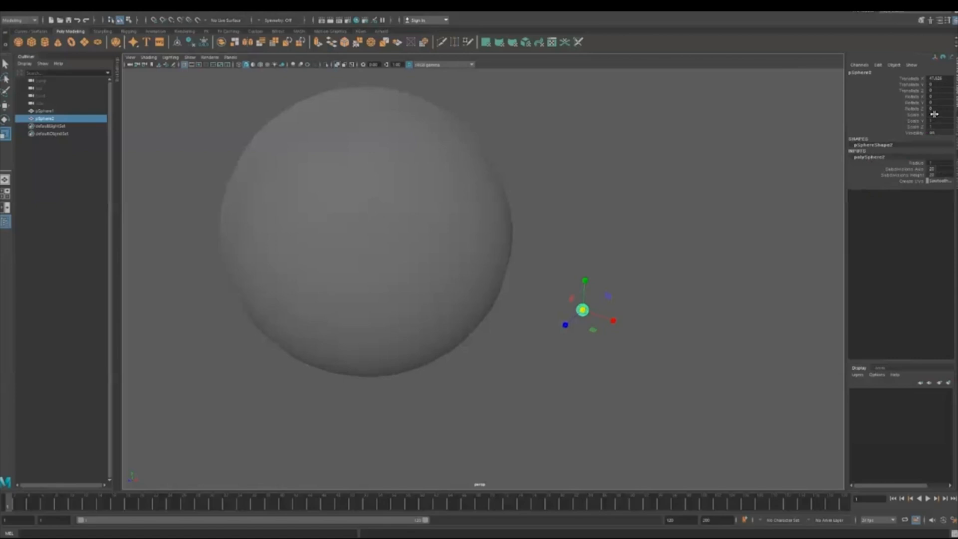
mouse_move(940, 126)
left_mouse_down()
mouse_move(938, 115)
mouse_move(933, 126)
left_mouse_up()
scroll(594, 318, "up", 3)
scroll(693, 341, "down", 2)
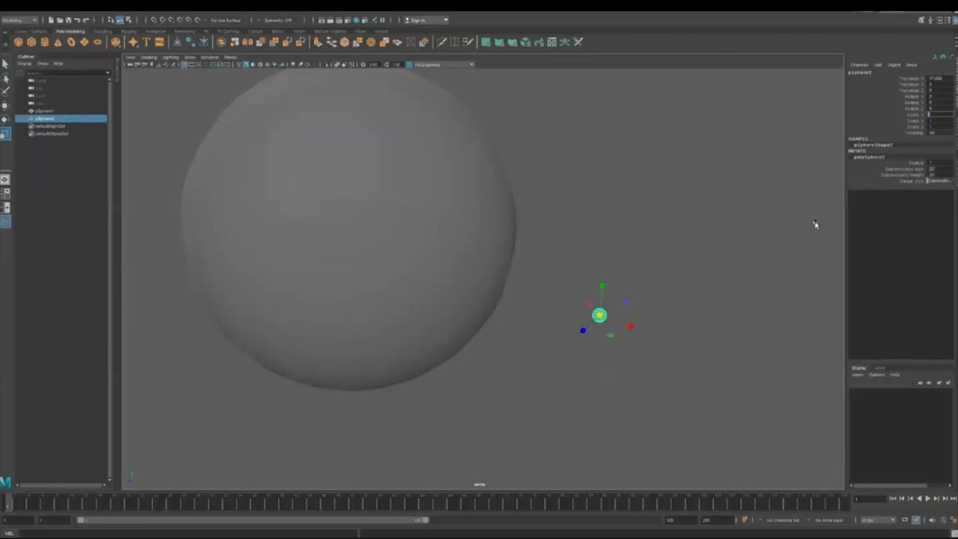
left_click(942, 115)
type(".3")
key("Return")
left_click(945, 121)
type(".3")
key("Return")
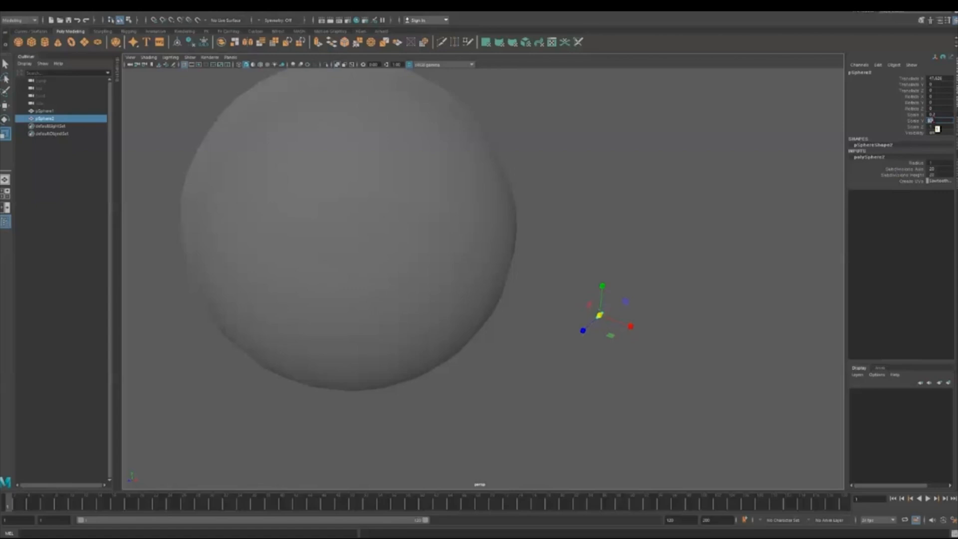
left_click(938, 127)
type(".2")
key("Return")
Select the small sphere in the viewport and assign it a new Lambert material
key("q")
left_click(570, 287)
left_click_drag(572, 288, 644, 385)
left_click(576, 297)
left_click_drag(576, 297, 619, 340)
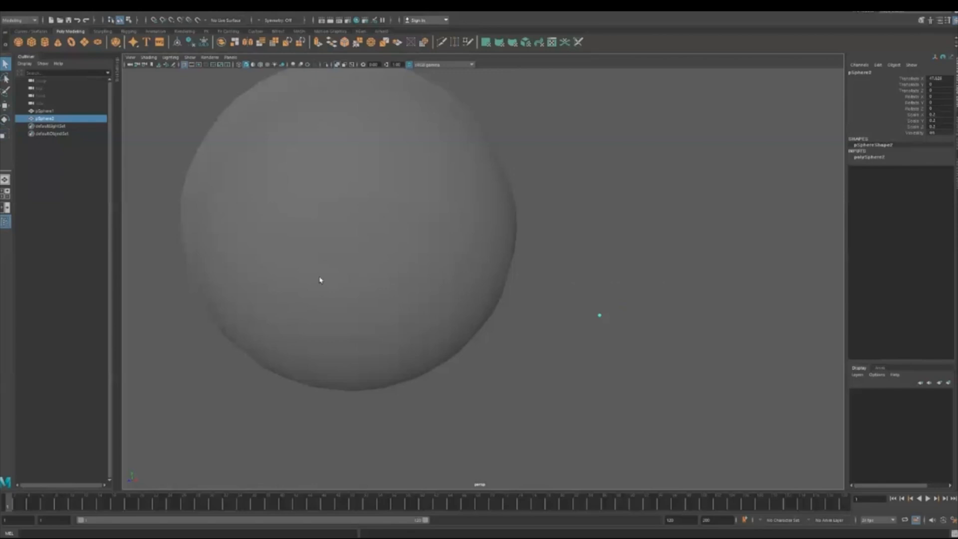
left_click(431, 286)
left_click_drag(633, 292, 594, 323)
right_click_drag(599, 318, 593, 510)
left_click_drag(394, 175, 738, 107)
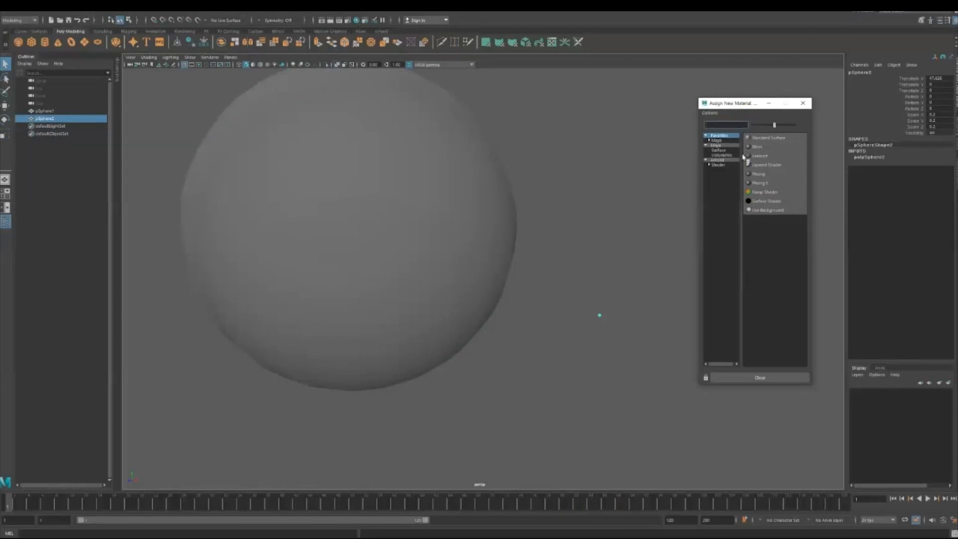
left_click(760, 156)
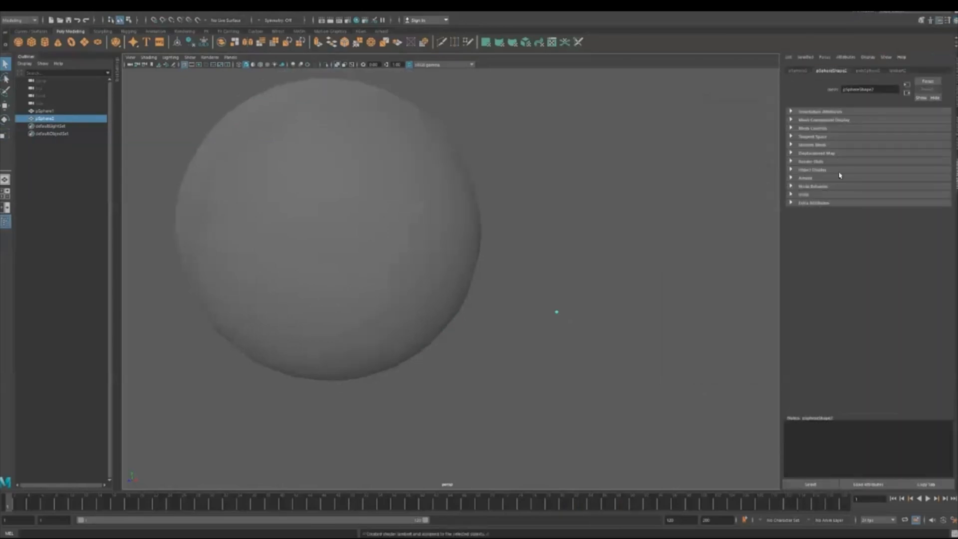
Set the small sphere's Lambert material color to a bright, fully saturated yellow
left_click(896, 70)
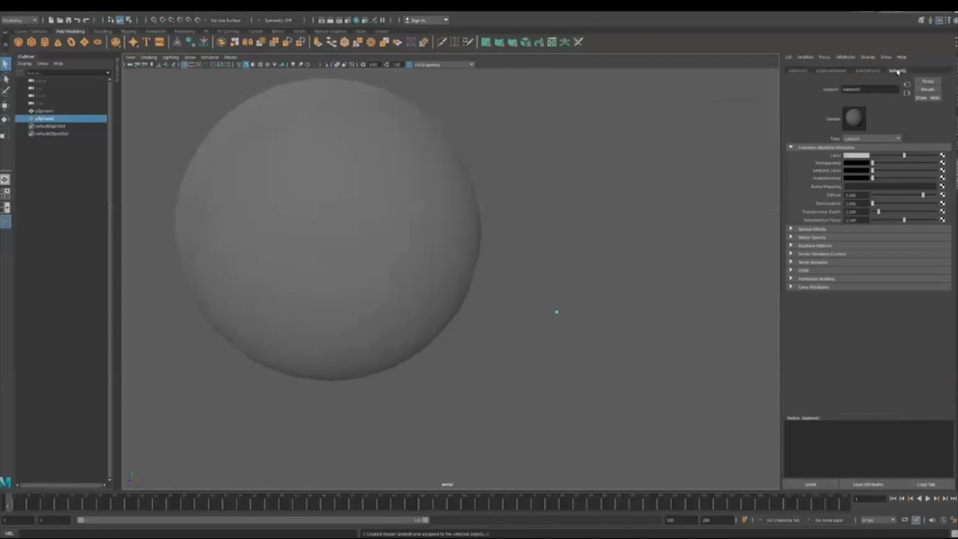
left_click(853, 158)
left_click(861, 158)
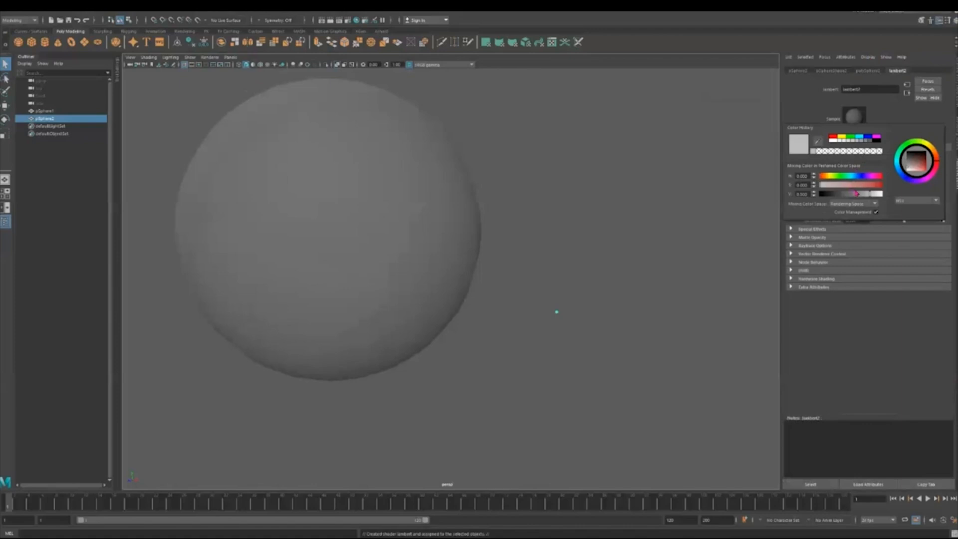
mouse_move(828, 176)
left_mouse_down()
mouse_move(882, 185)
mouse_move(882, 194)
mouse_move(837, 175)
left_mouse_up()
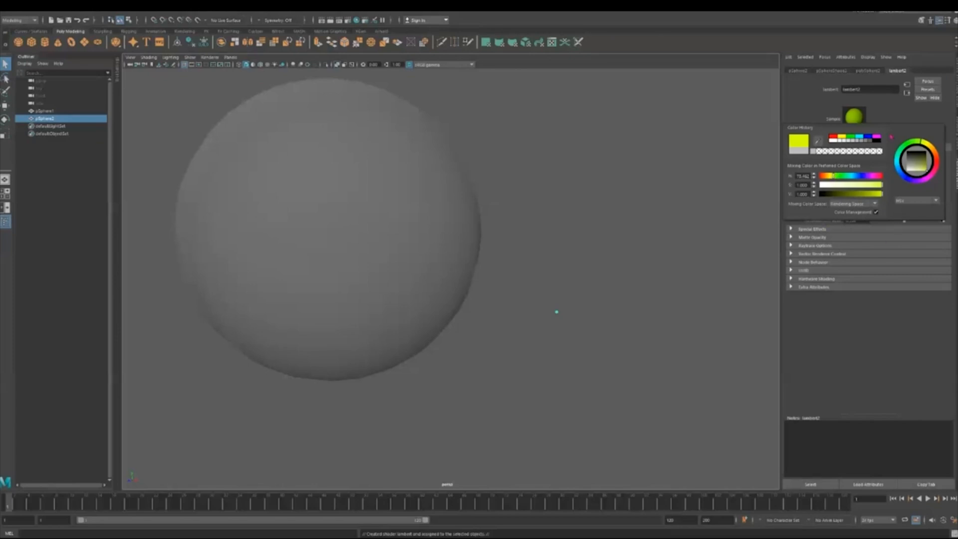
left_click(738, 222)
left_click_drag(575, 320, 531, 287)
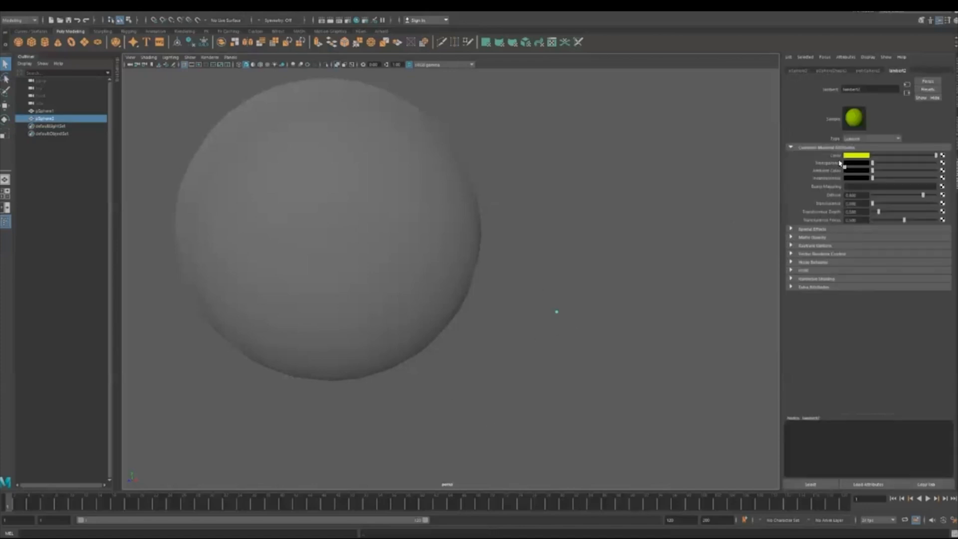
left_click(854, 156)
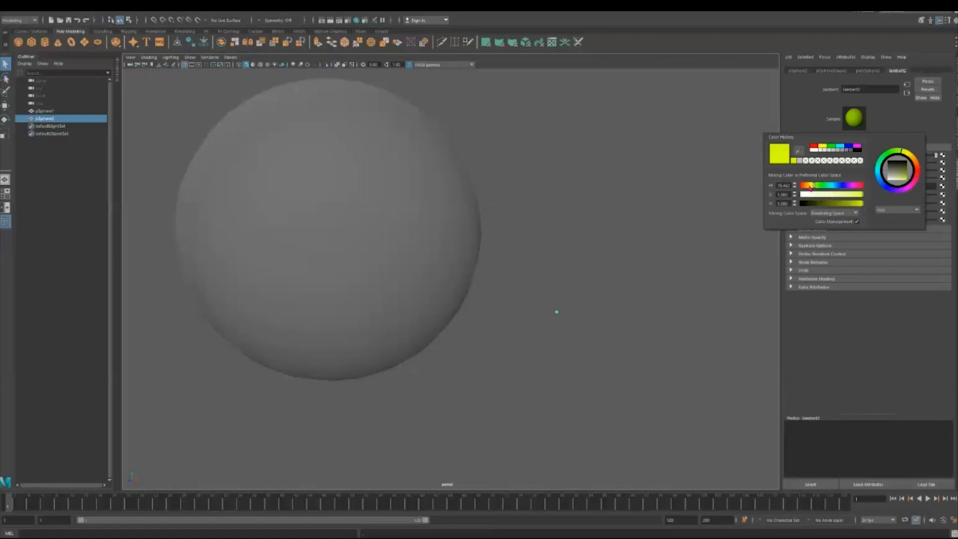
left_click_drag(811, 187, 808, 186)
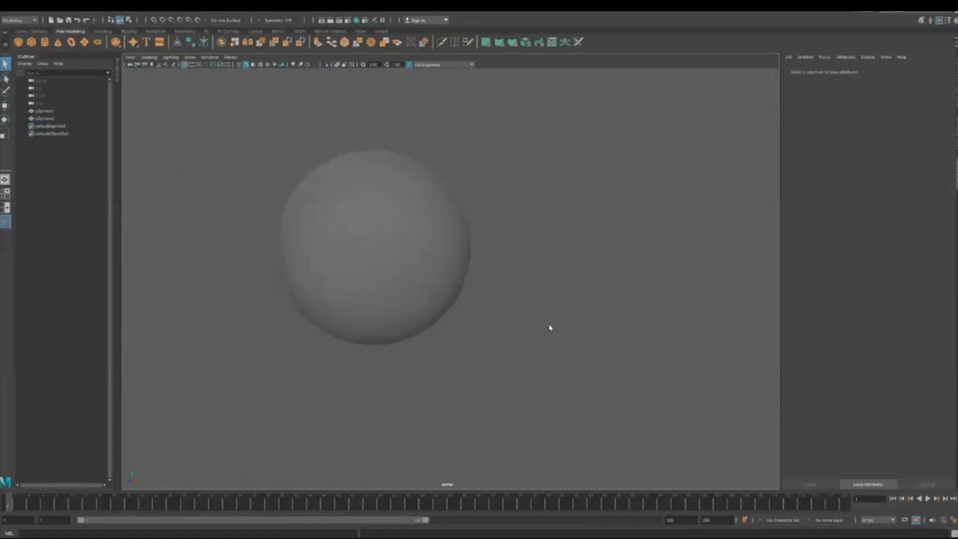
left_click(420, 249)
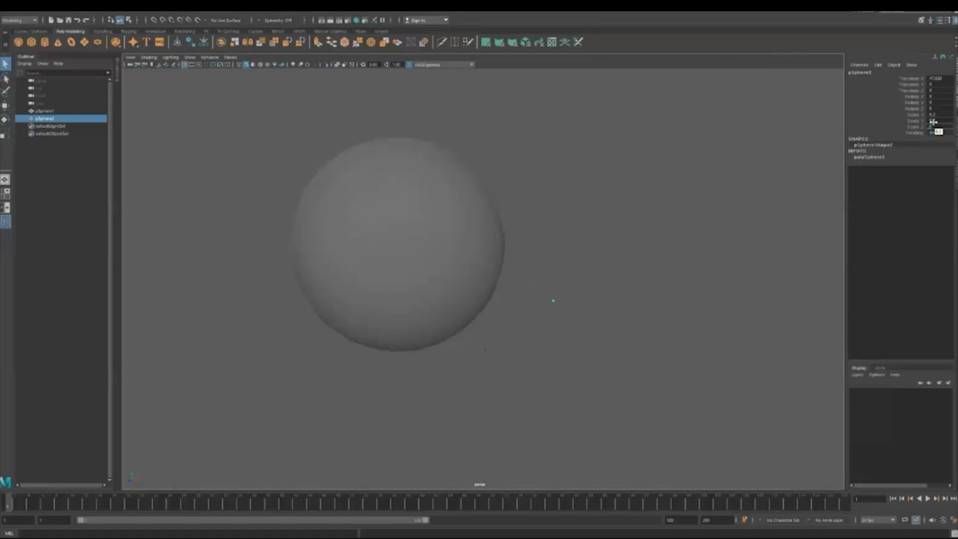
Set the small sphere's Scale X, Scale Y and Scale Z to 0.3
double_click(930, 120)
type("0.3")
key("Return")
left_click(938, 114)
Create a MASH network from the selected small sphere and open its attributes
left_click(671, 245)
left_click_drag(601, 277, 524, 345)
left_click(649, 277)
left_click(299, 31)
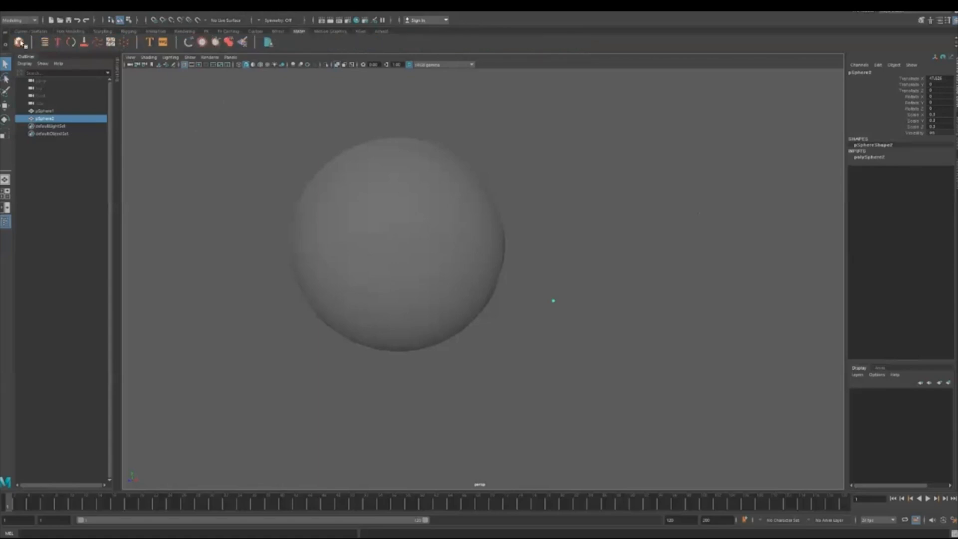
left_click(19, 42)
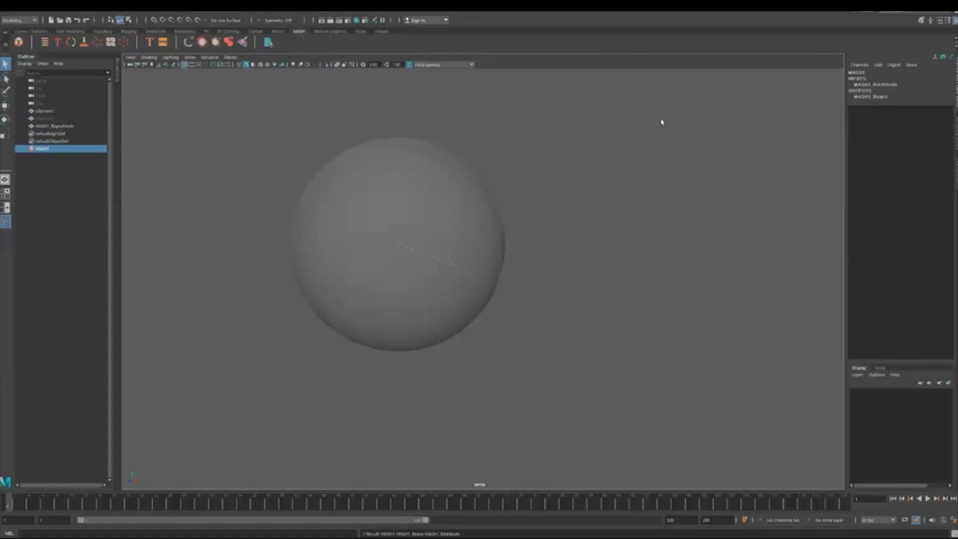
key("ctrl+a")
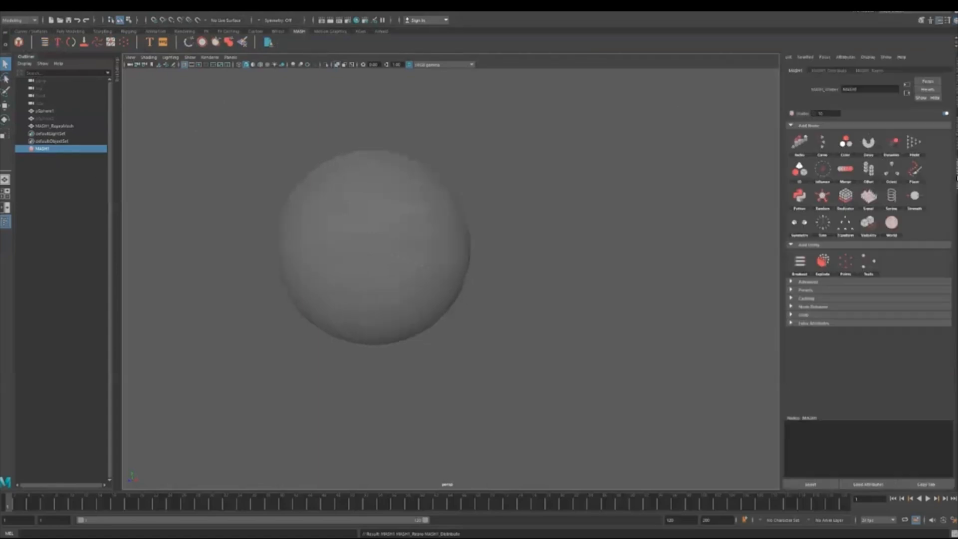
Set the MASH distribution type to Mesh and connect the large sphere pSphere1 as its input mesh
left_click(828, 71)
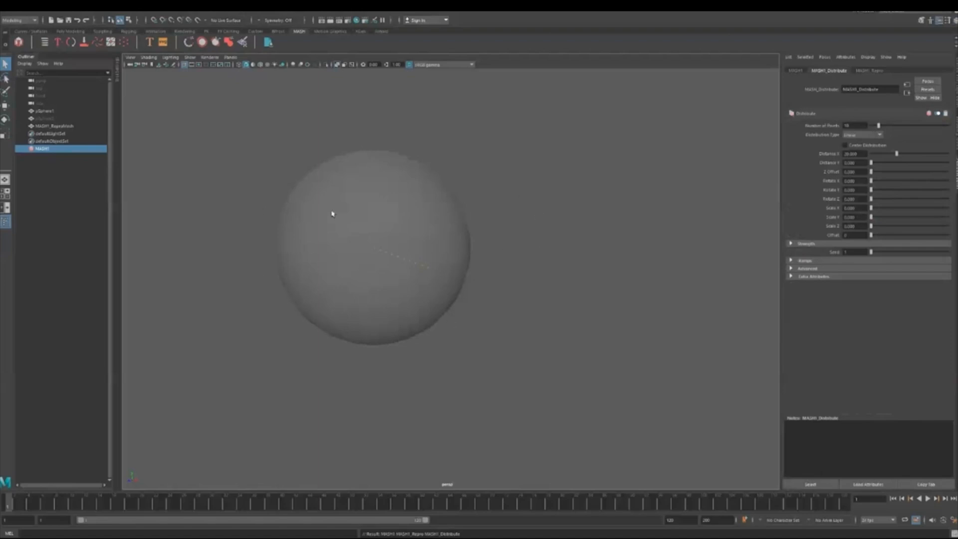
left_click(861, 134)
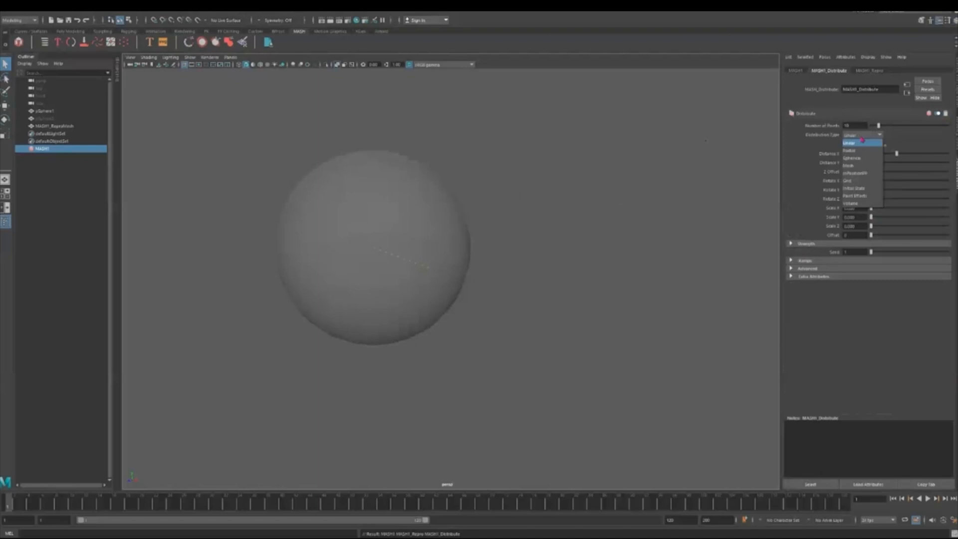
left_click(859, 166)
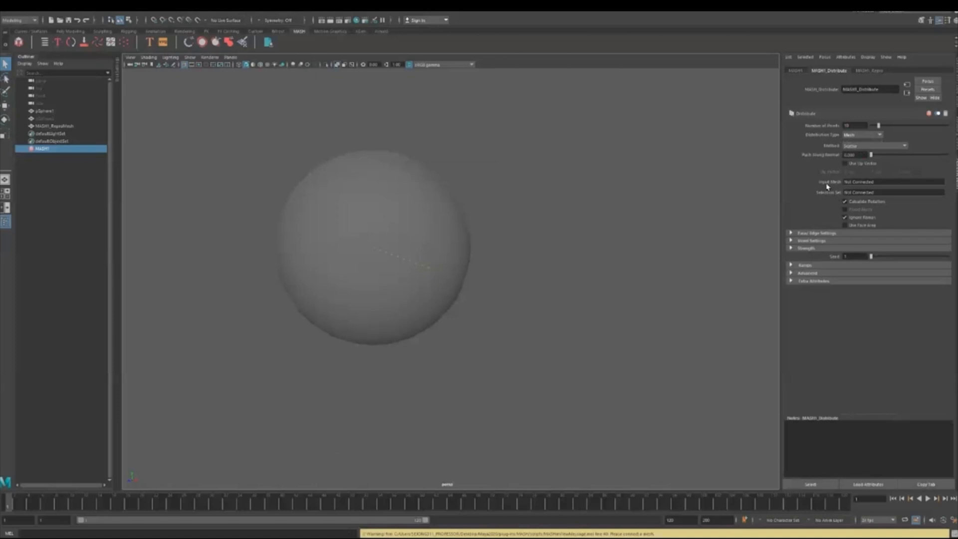
left_click(44, 111)
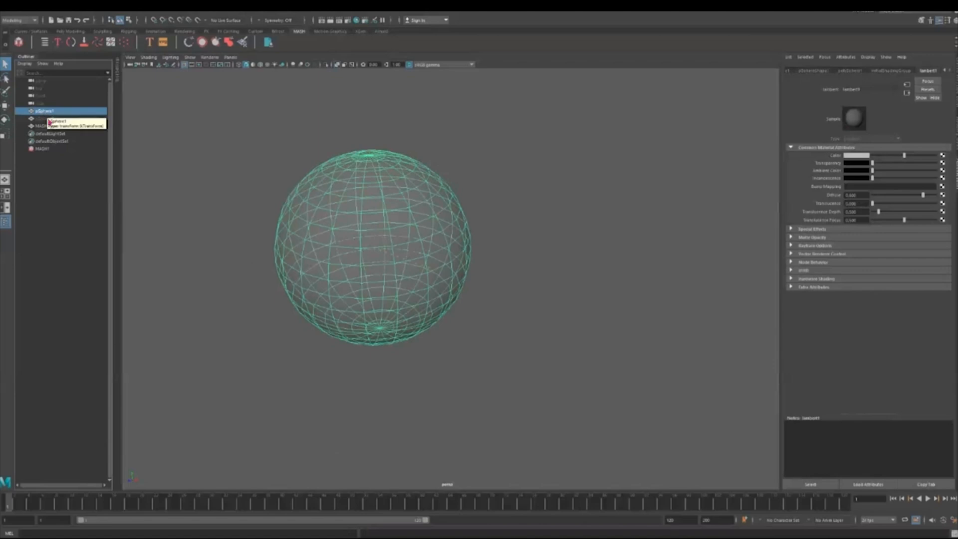
left_click(42, 148)
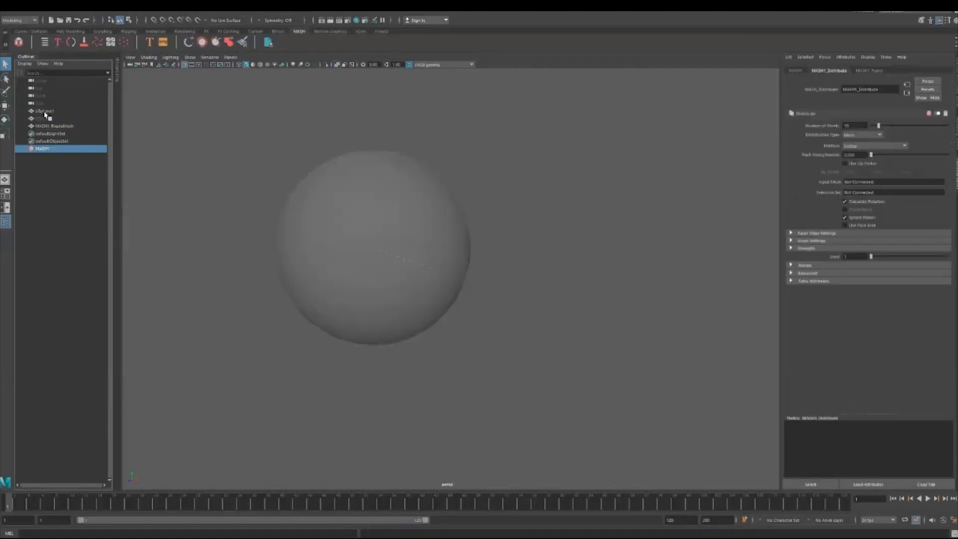
middle_click_drag(45, 115, 849, 185)
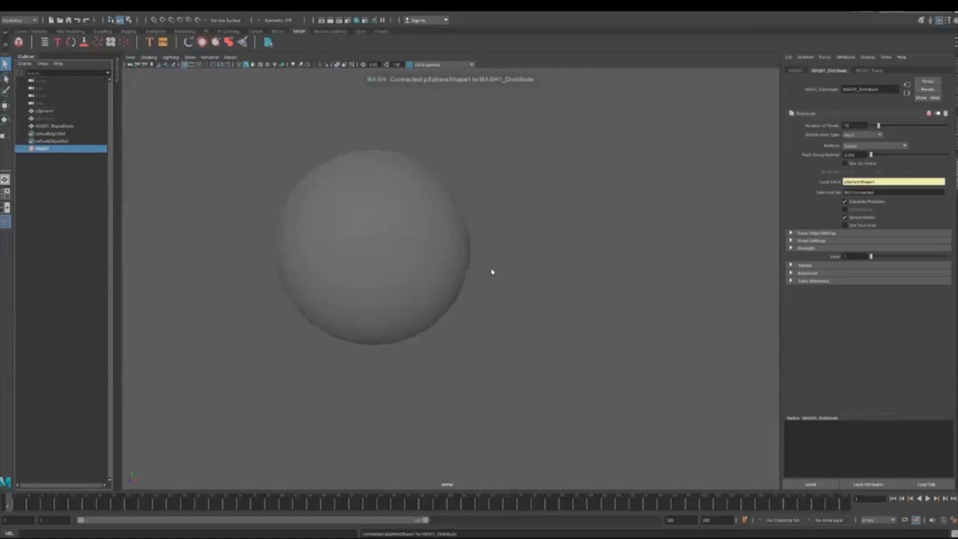
Brighten the viewport display of the large sphere and the small spheres distributed on it
scroll(390, 219, "up", 2)
scroll(392, 207, "down", 1)
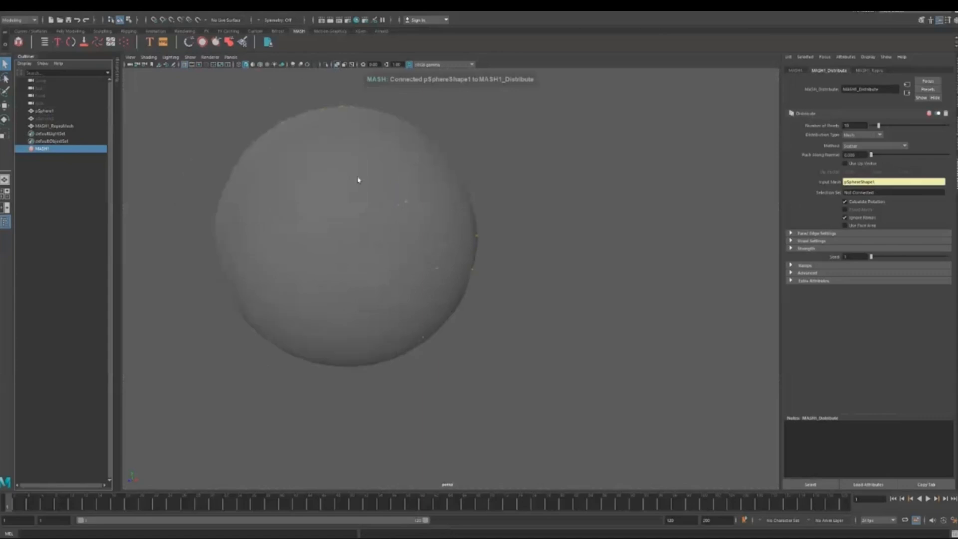
left_click(336, 64)
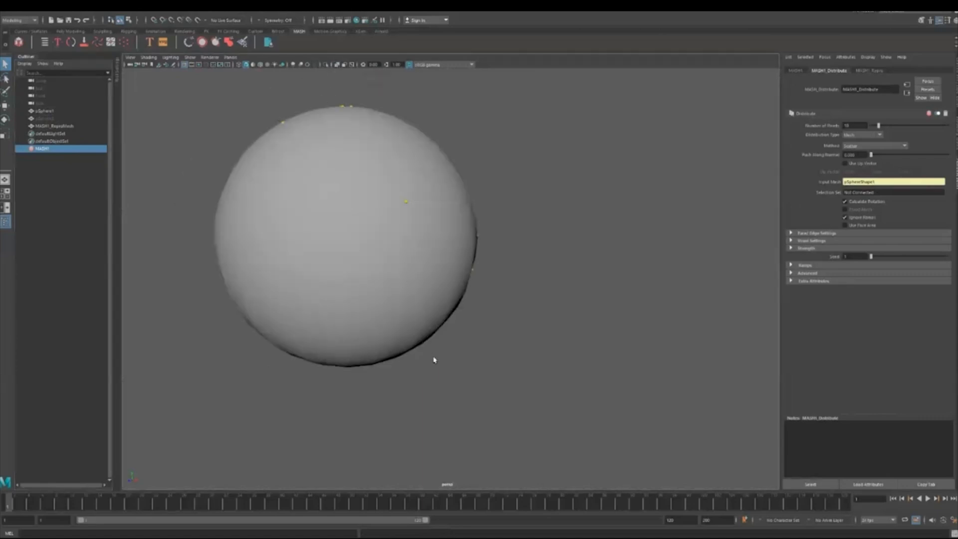
left_click_drag(532, 376, 529, 398, "alt")
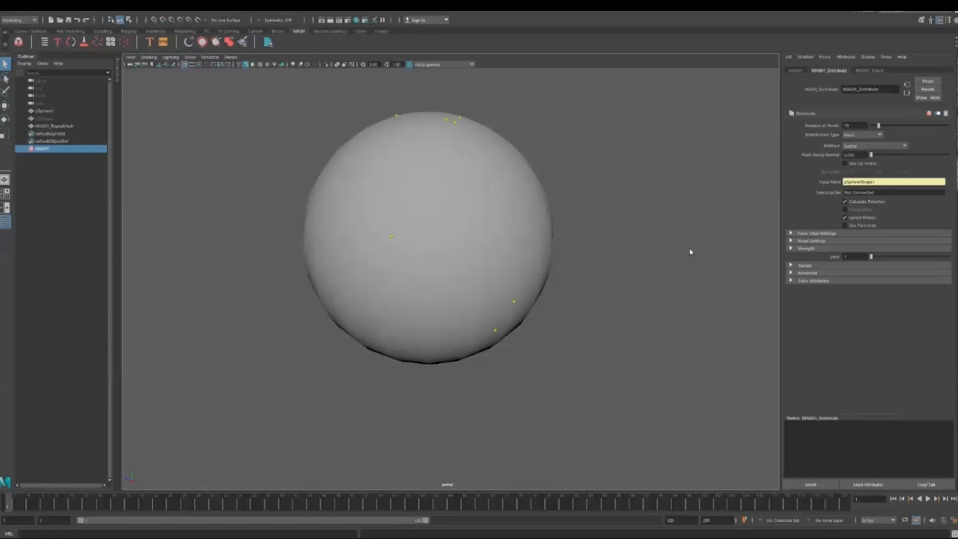
Rename the large sphere pSphere1 as earth_sphere
left_click(46, 112)
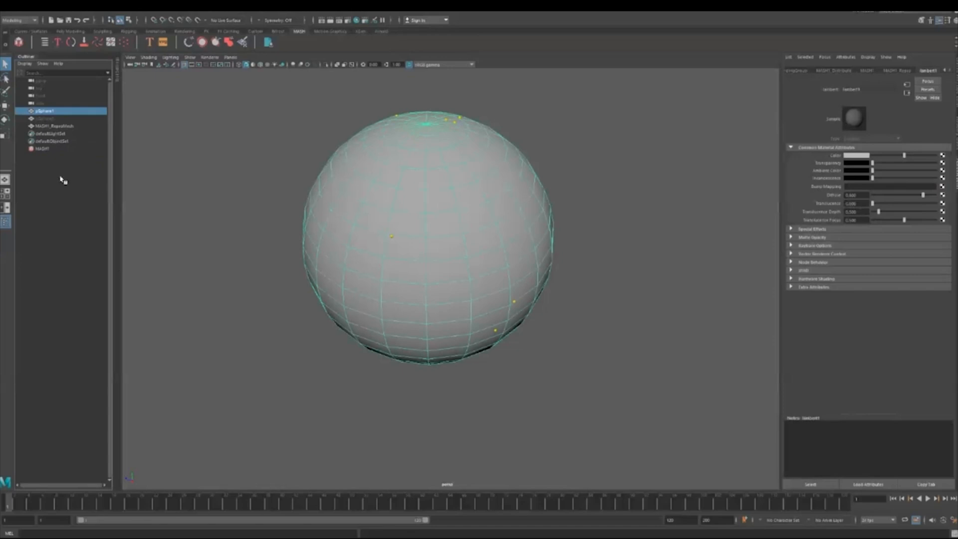
double_click(45, 112)
type("d")
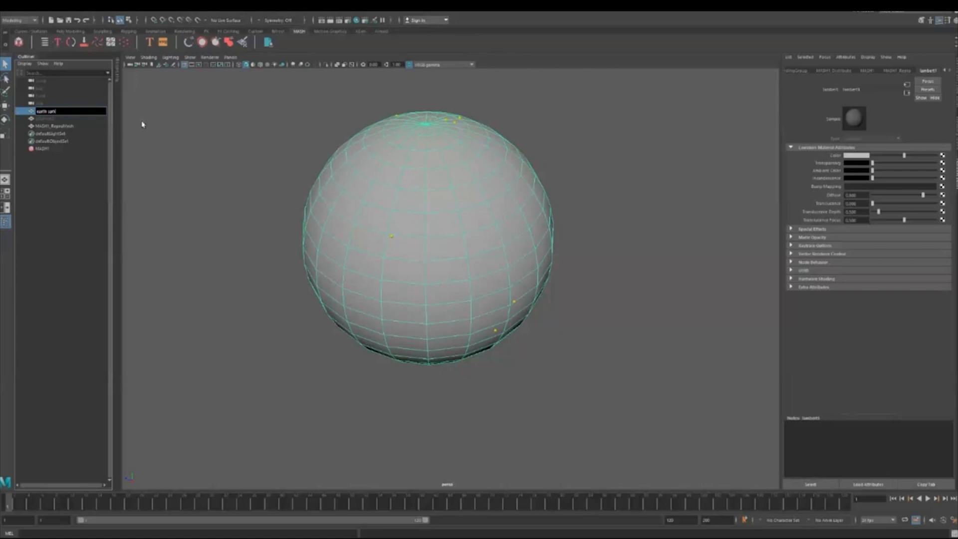
type("re")
left_click(54, 197)
left_click(389, 191)
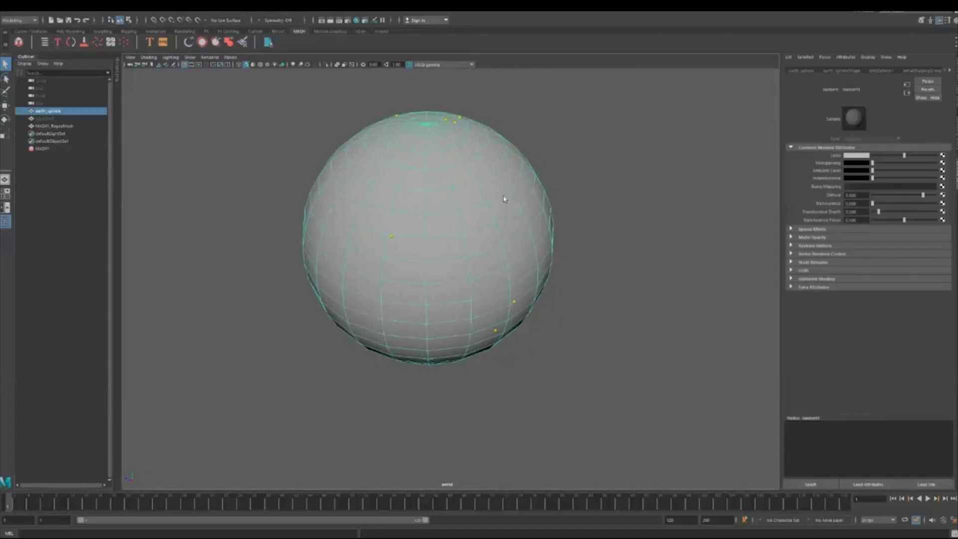
Rename the small yellow source sphere as earth_dot
left_click(50, 119)
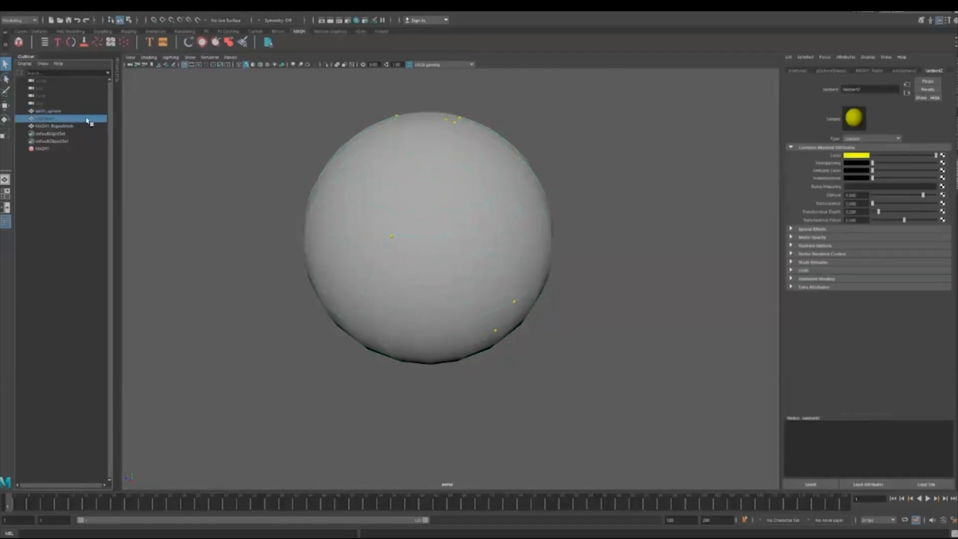
double_click(87, 119)
type("d")
type("arth do")
left_click(54, 216)
Rename the MASH network as MASH1_earth
left_click(59, 126)
left_click(43, 292)
left_click(42, 148)
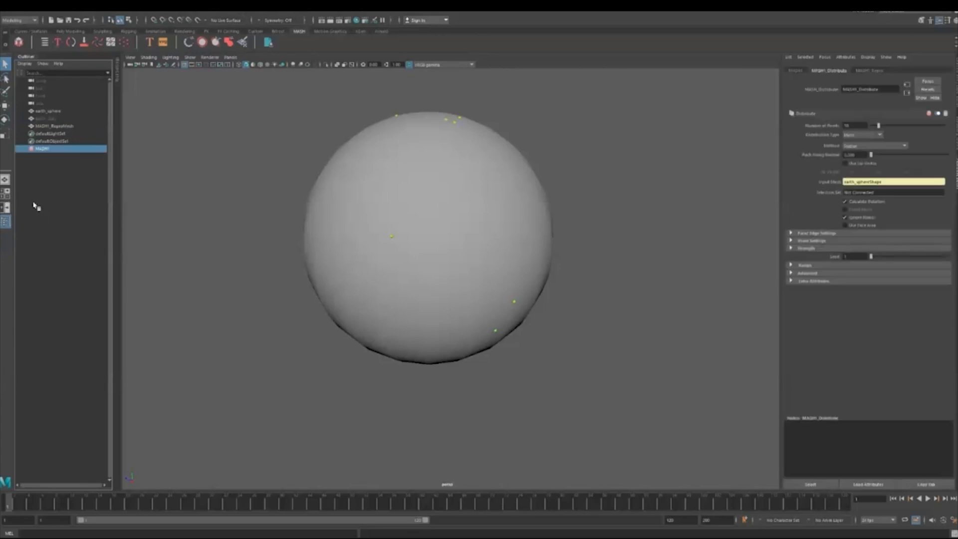
double_click(49, 149)
left_click(60, 149)
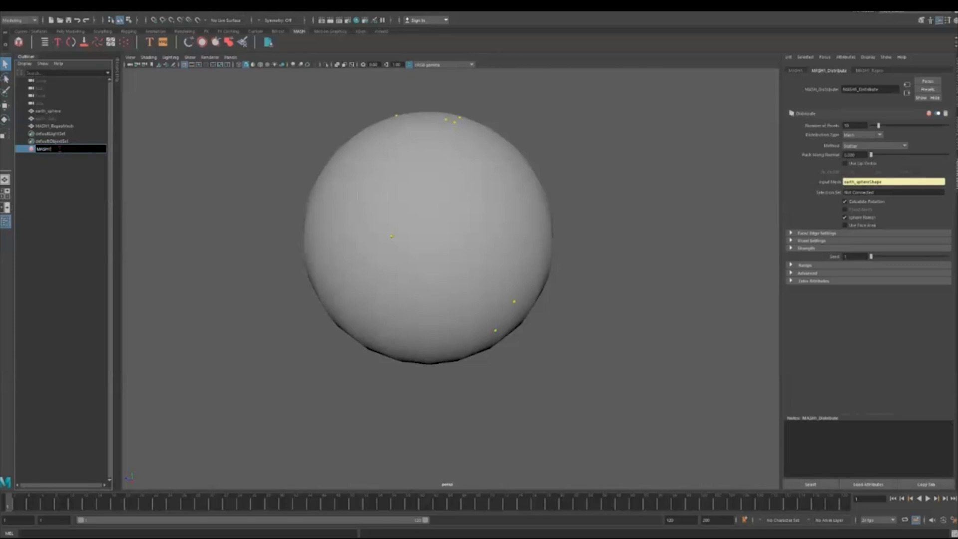
type("e")
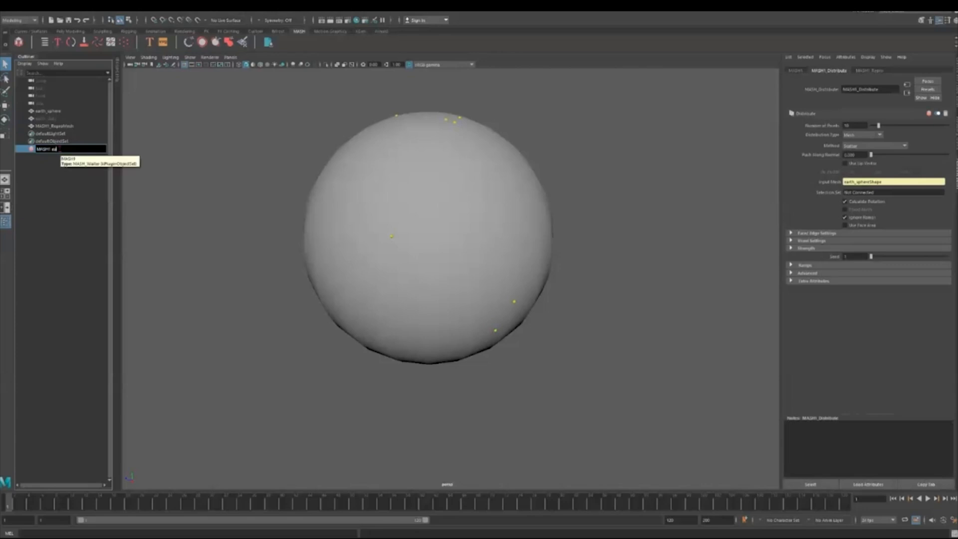
type("arth")
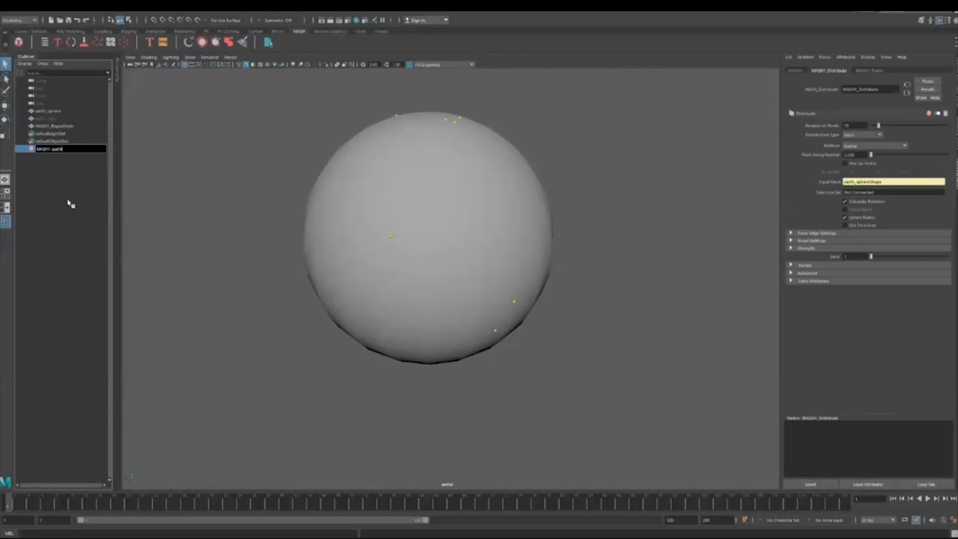
left_click(68, 201)
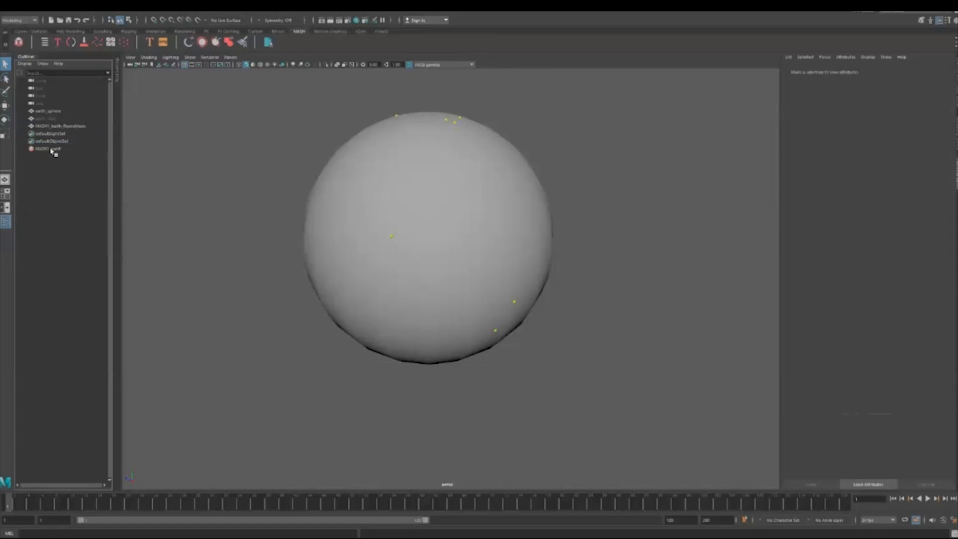
Check the renamed scene objects and select the MASH1_earth network with its Distribute settings shown
left_click(54, 149)
left_click(52, 126)
left_click(50, 111)
left_click(55, 188)
left_click(44, 149)
left_click(46, 112)
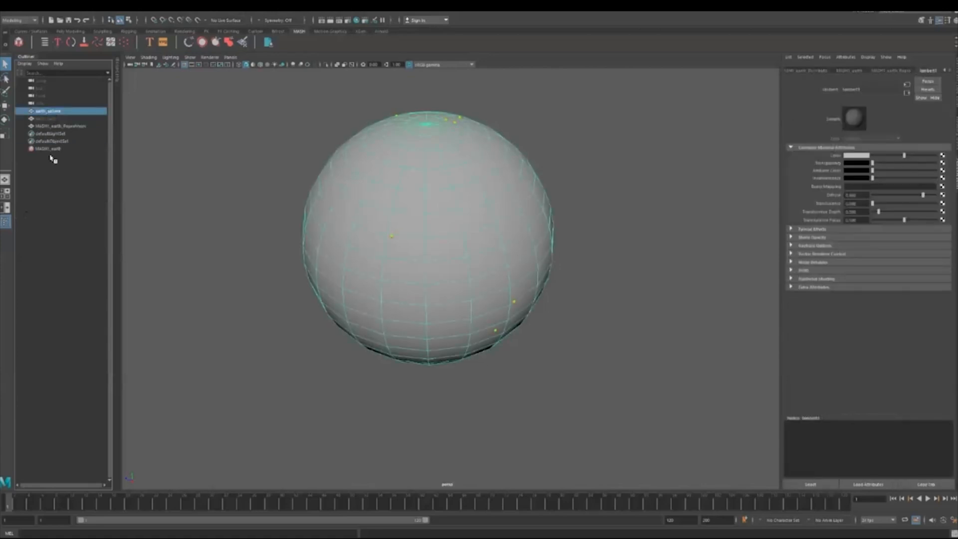
left_click(52, 150)
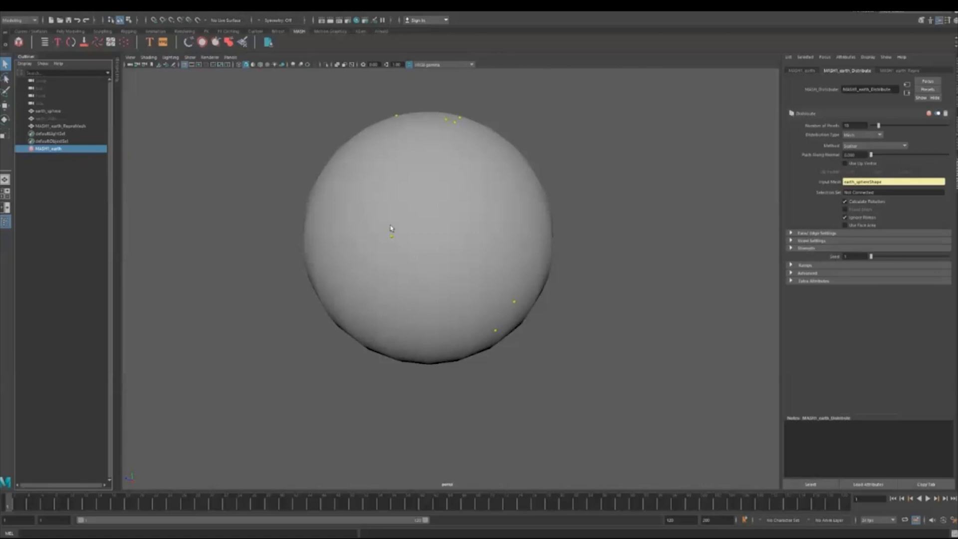
Set the MASH1_earth distribution method to Vertex
left_click(870, 148)
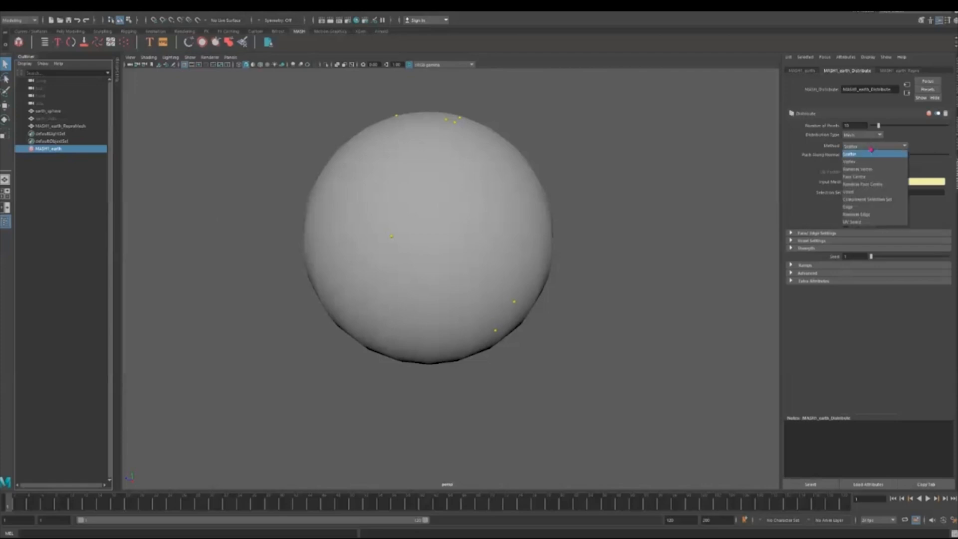
left_click(866, 162)
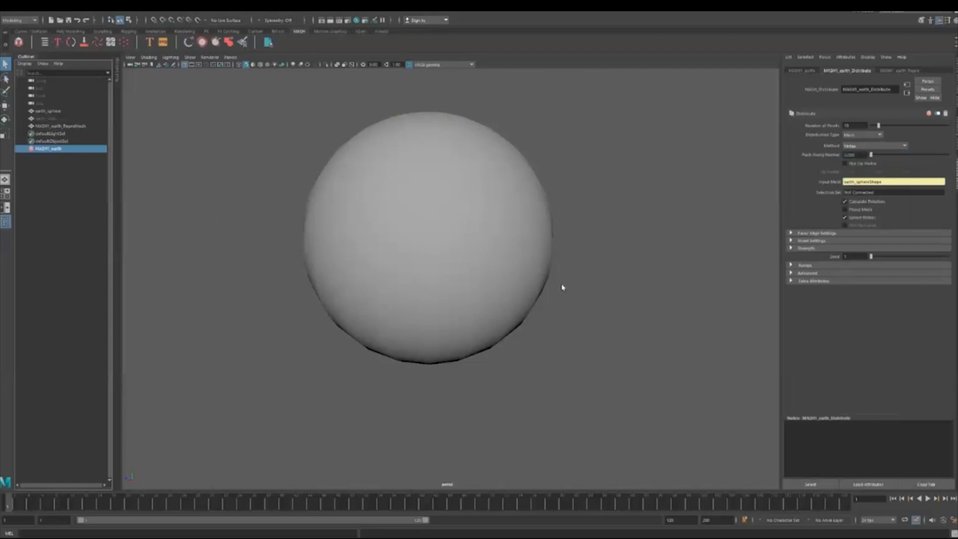
mouse_move(573, 285)
left_mouse_down("alt")
mouse_move(538, 331)
mouse_move(369, 306)
mouse_move(463, 258)
mouse_move(455, 244)
mouse_move(454, 321)
mouse_move(468, 280)
mouse_move(528, 233)
left_mouse_up("alt")
Raise the number of points in the MASH1_earth Distribute node to 1000
left_click_drag(878, 126, 939, 128)
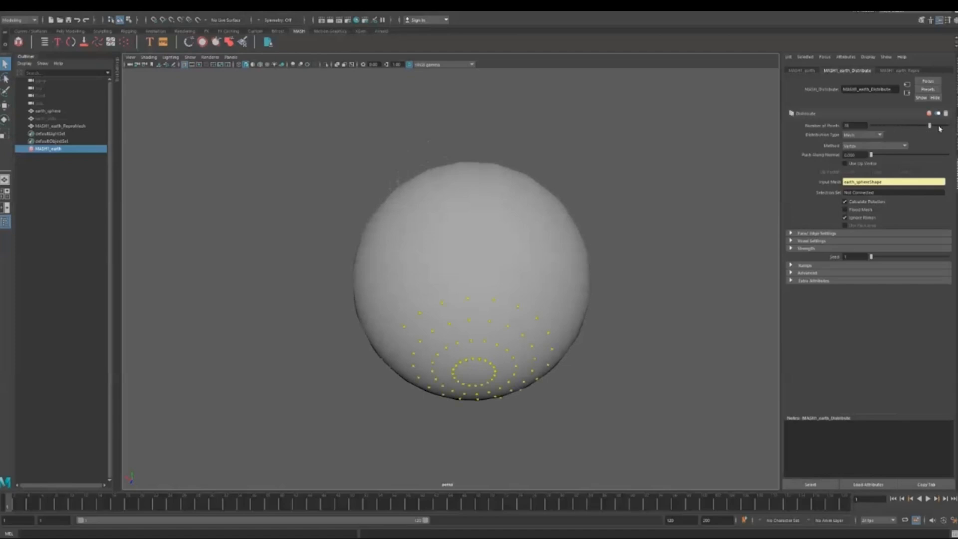
left_click_drag(622, 223, 641, 231, "alt")
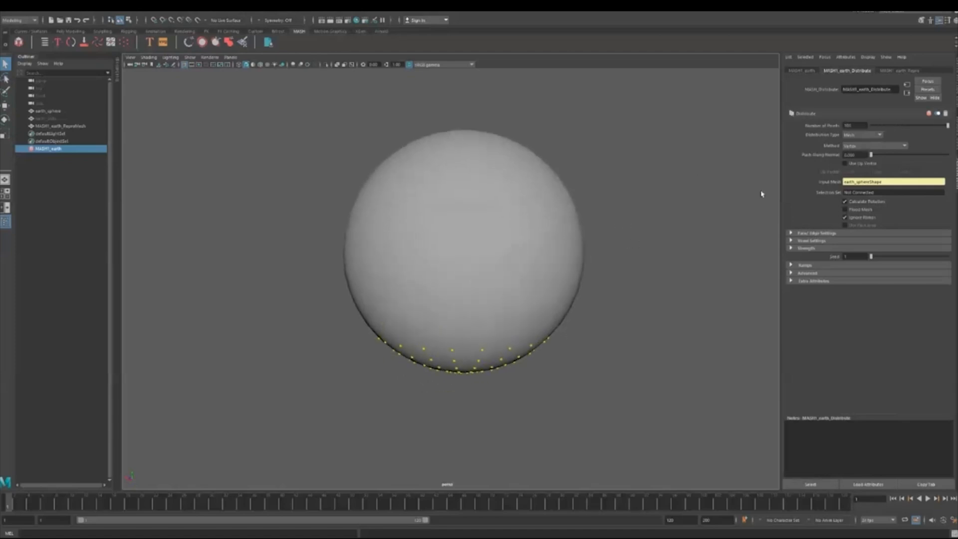
double_click(851, 126)
type("10")
key("Return")
left_click_drag(666, 240, 594, 284, "alt")
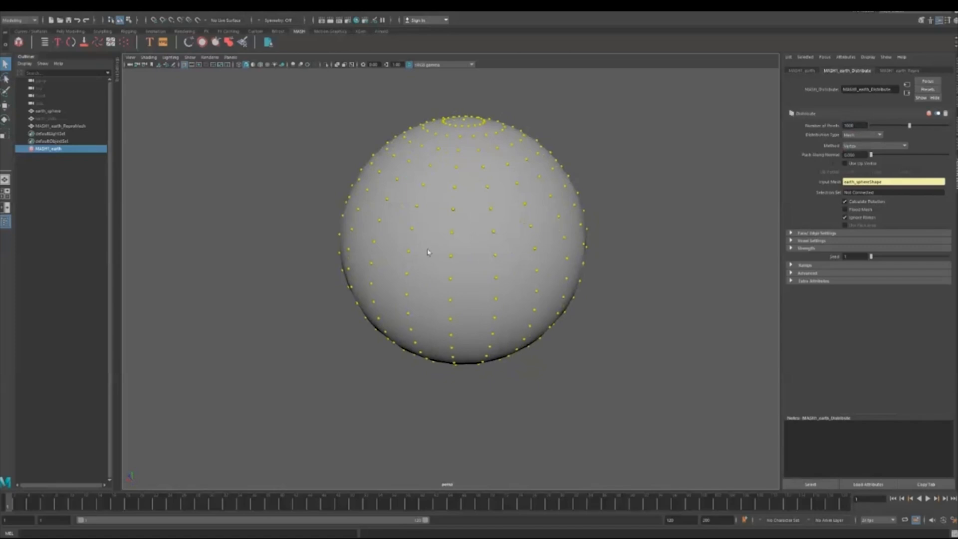
Temporarily show the large sphere's wireframe and vertices to compare them with the positions of the small spheres
left_click(260, 64)
left_click(197, 228)
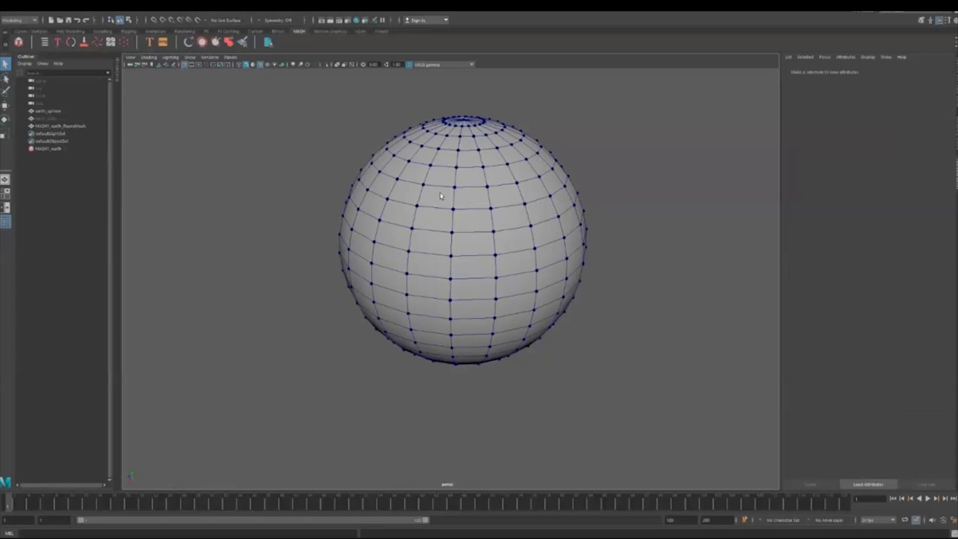
left_click(259, 65)
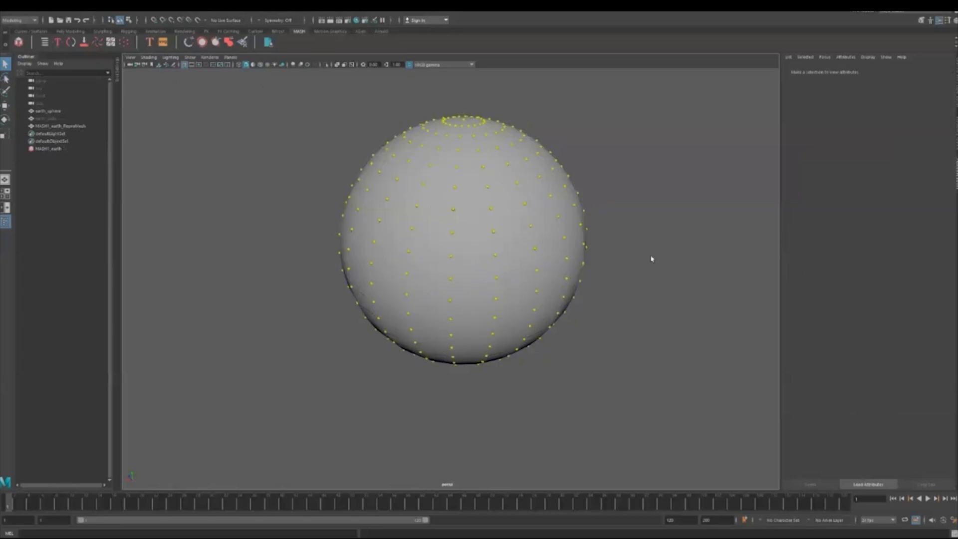
Try the Random Vertex distribution method on the MASH1_earth network, testing its push along normal and seed settings
left_click(44, 149)
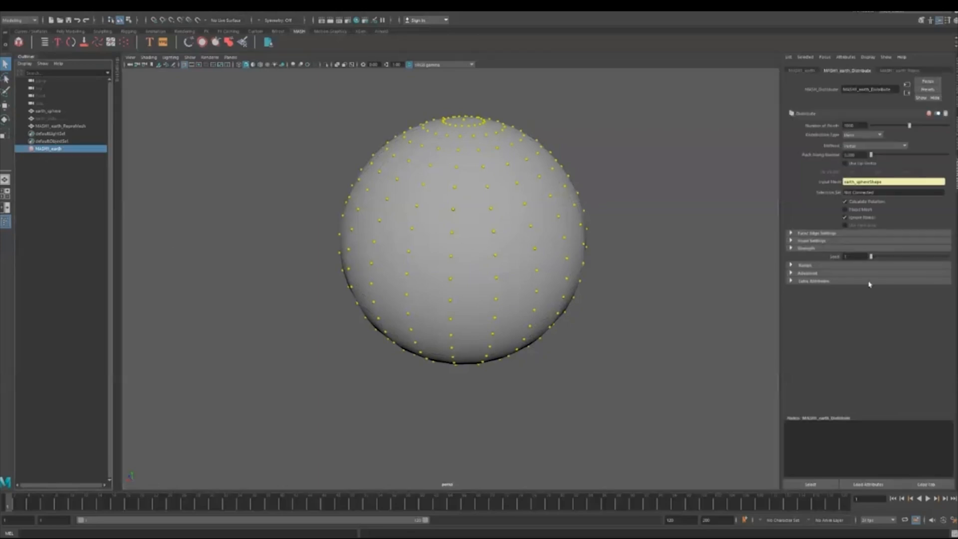
left_click(860, 148)
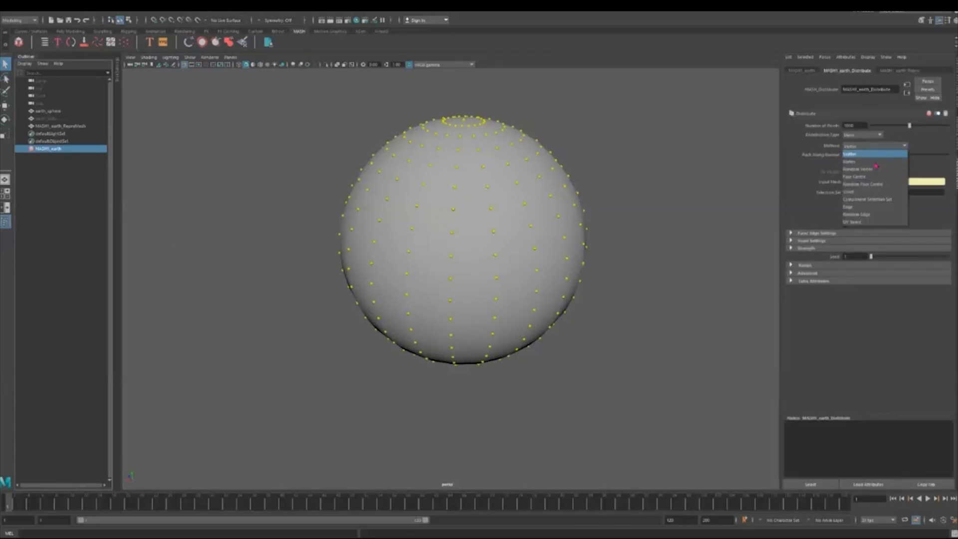
left_click(872, 169)
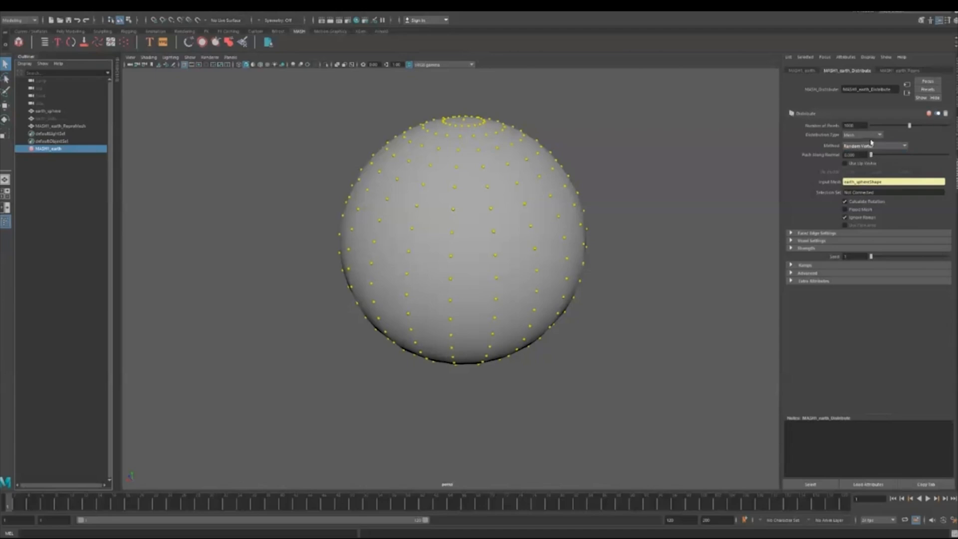
left_click_drag(870, 155, 814, 166)
left_click_drag(871, 257, 838, 261)
Set the MASH1_earth distribution method to Face Centre
left_click(864, 147)
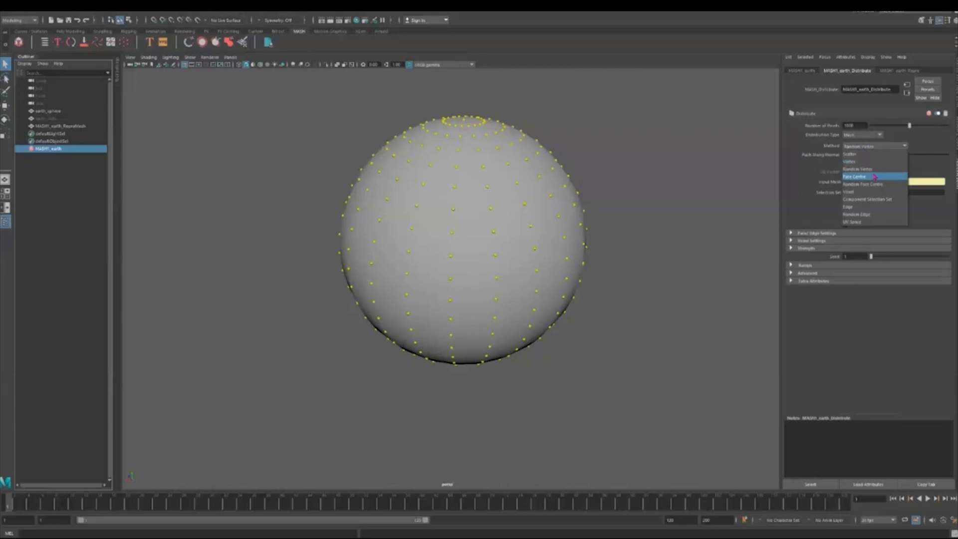
left_click(873, 176)
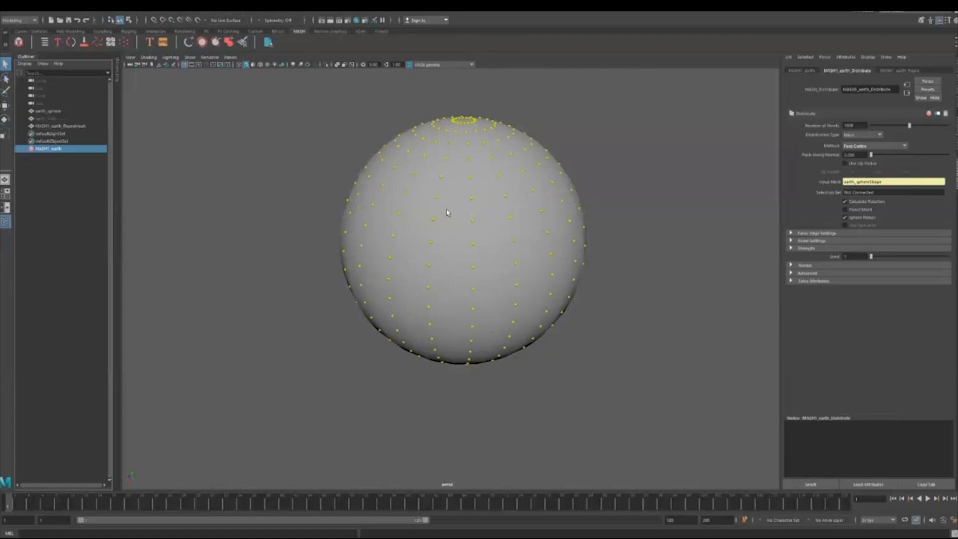
Show the wireframe on the shaded sphere and try the Vertex distribution method on the MASH1_earth network
left_click(259, 66)
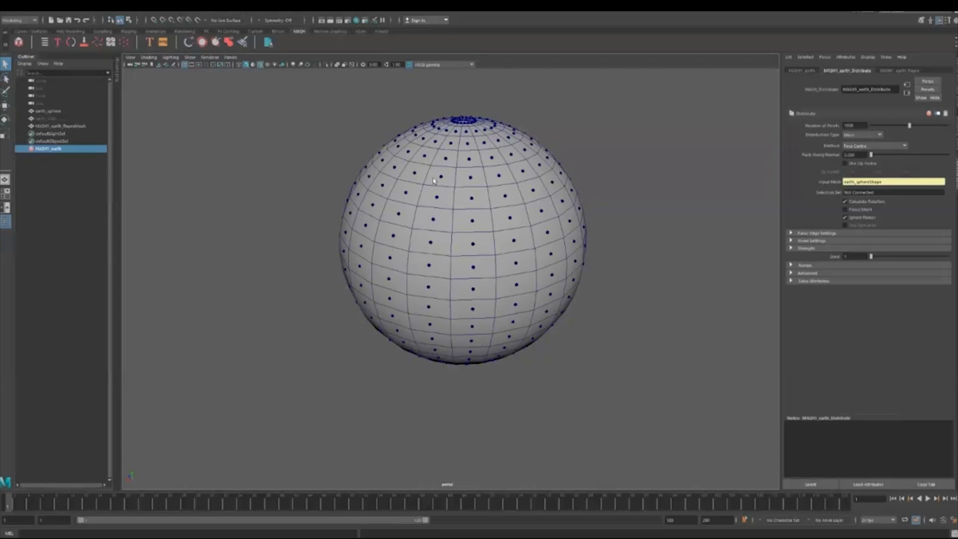
left_click(862, 135)
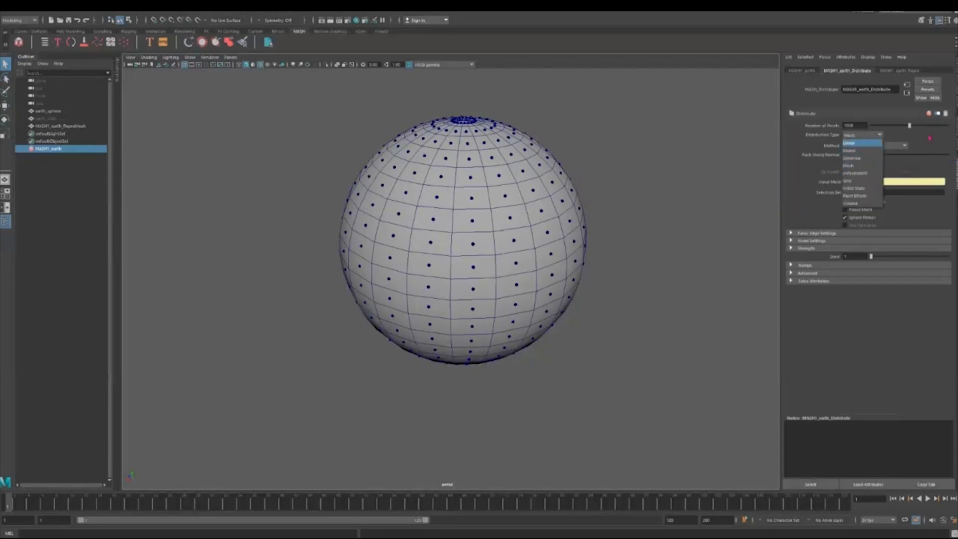
left_click(898, 144)
left_click(856, 148)
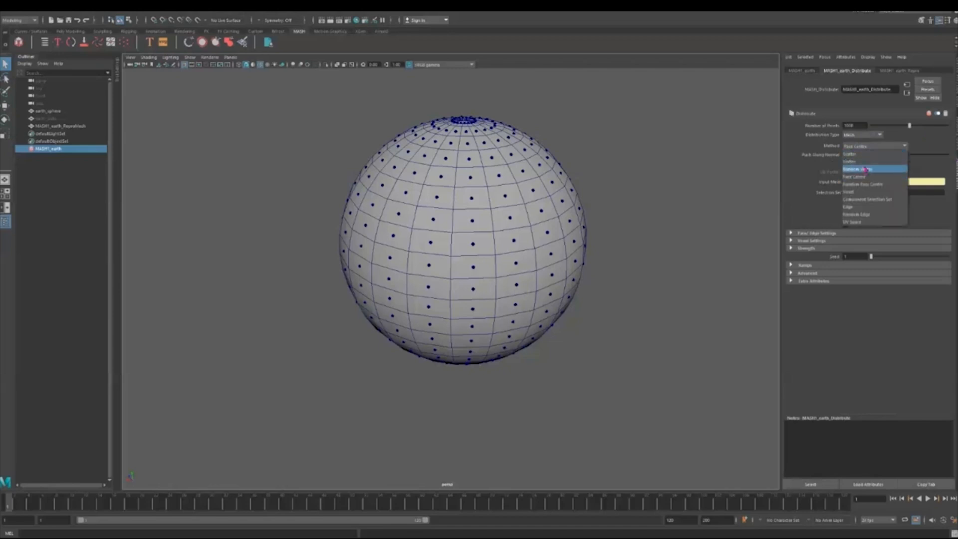
left_click(862, 161)
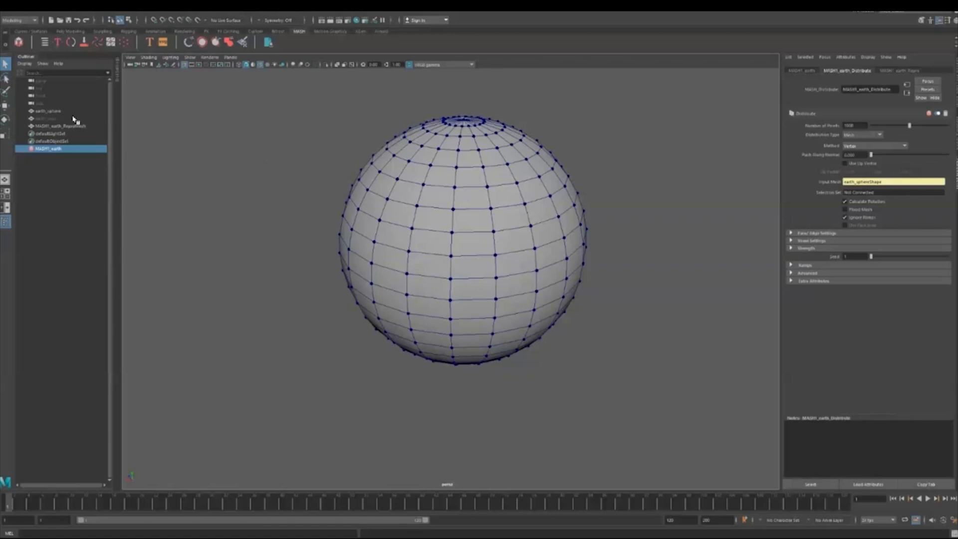
Set both the axis and height subdivisions of earth_sphere to 100
left_click(50, 111)
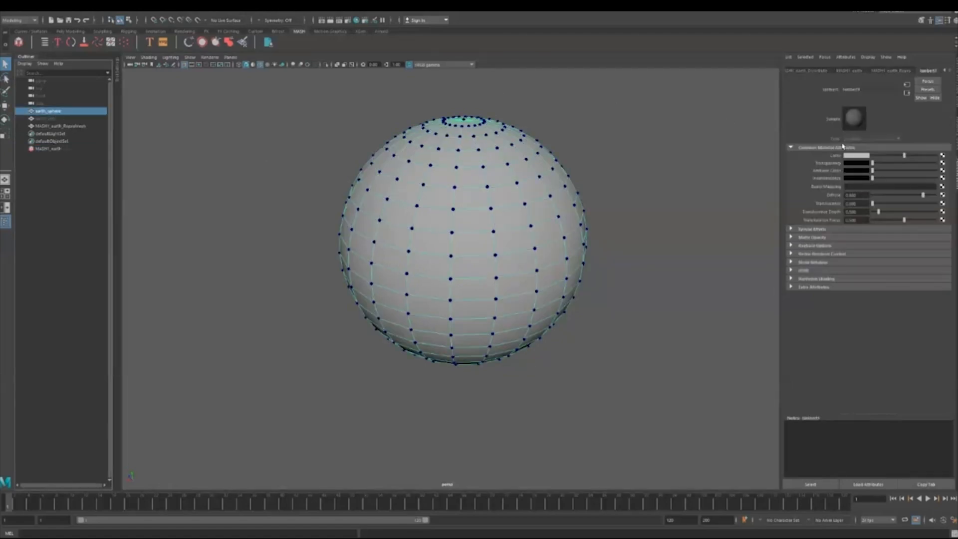
key("ctrl+a")
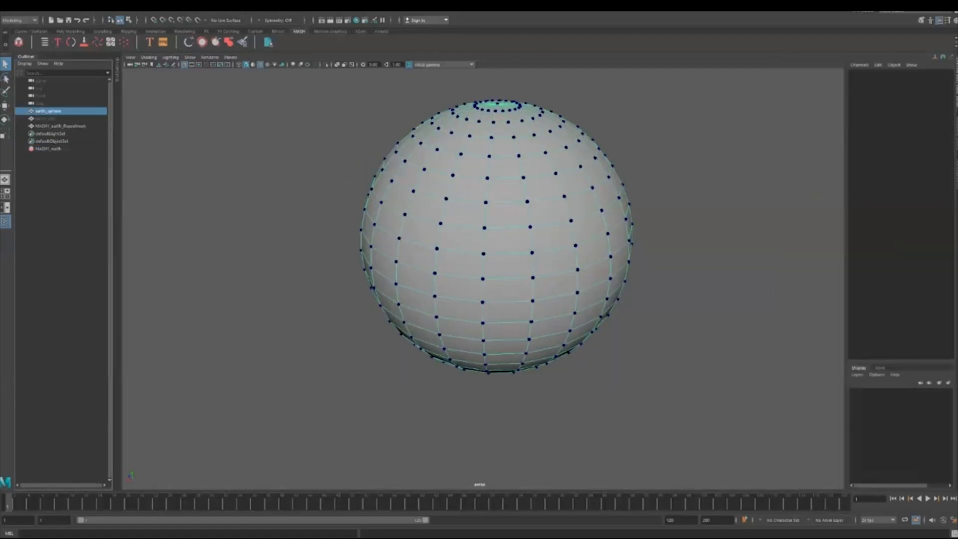
left_click(871, 157)
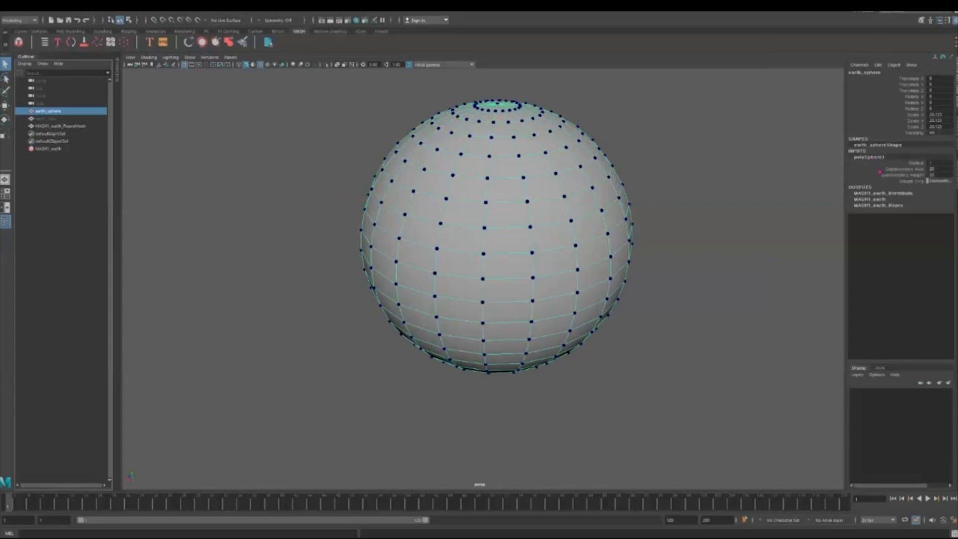
double_click(940, 169)
type("100")
key("Return")
double_click(939, 175)
type("100")
key("Return")
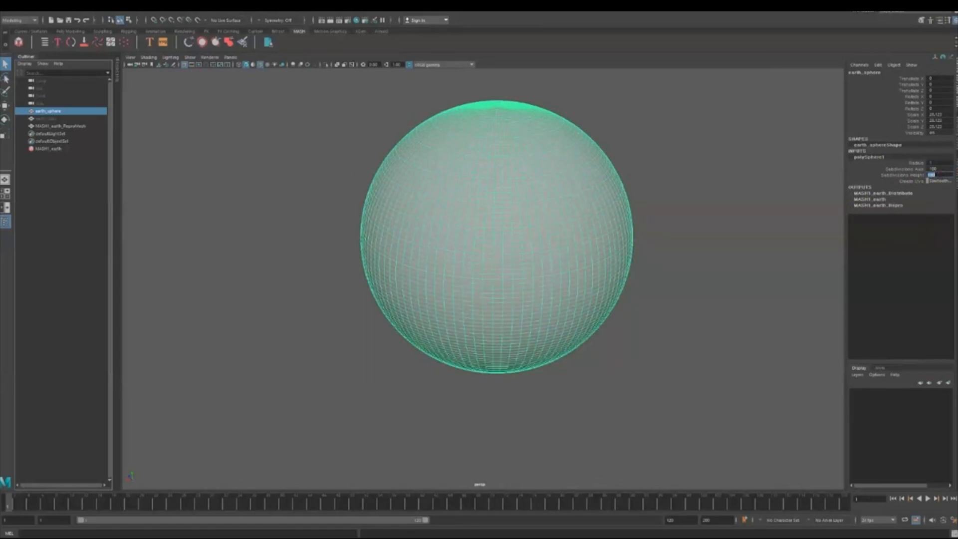
Set the MASH1_earth distribution method back to Face Centre
left_click(57, 148)
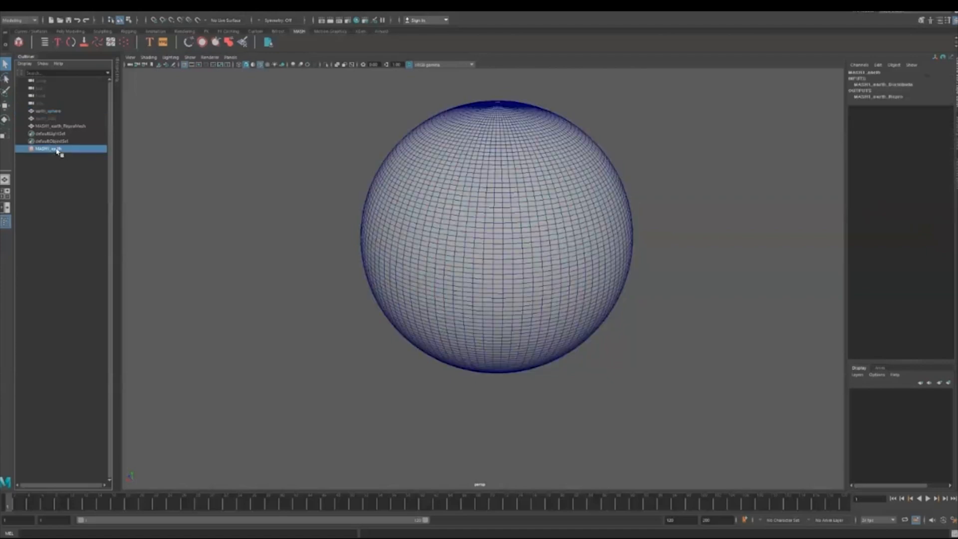
key("ctrl+a")
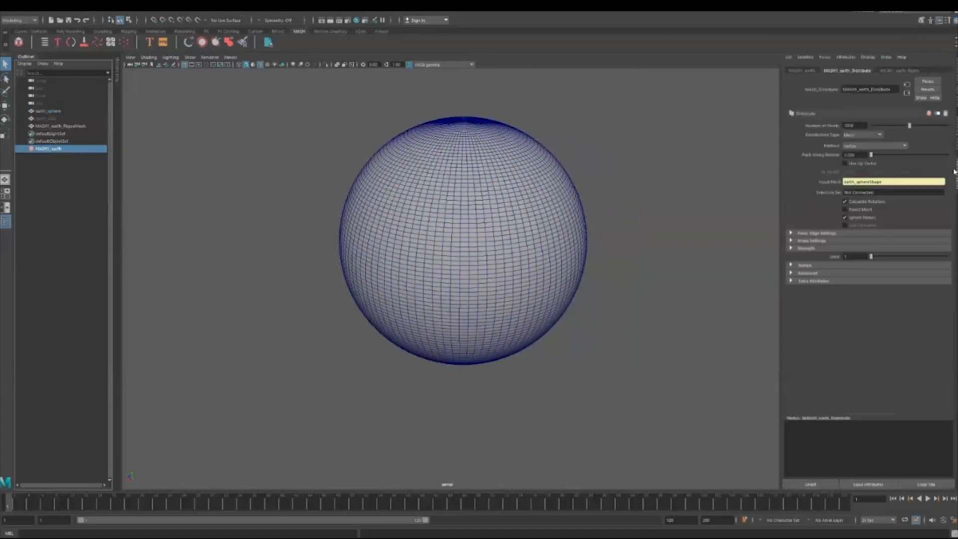
left_click(865, 146)
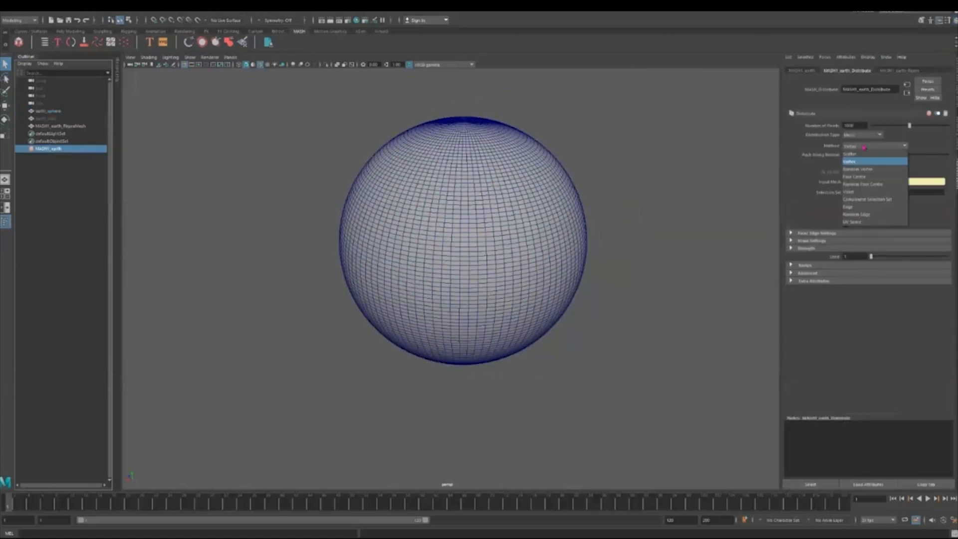
left_click(855, 177)
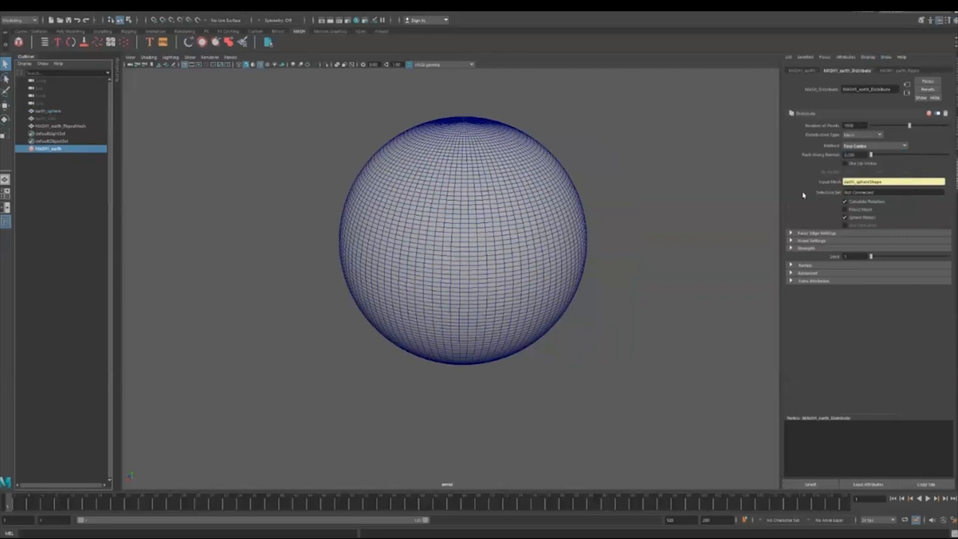
Raise the MASH1_earth number of points to the slider's maximum and enable Flood Mesh, testing the push along normal along the way
left_click_drag(908, 125, 947, 125)
left_click_drag(873, 155, 878, 155)
key("ctrl+z")
left_click(844, 209)
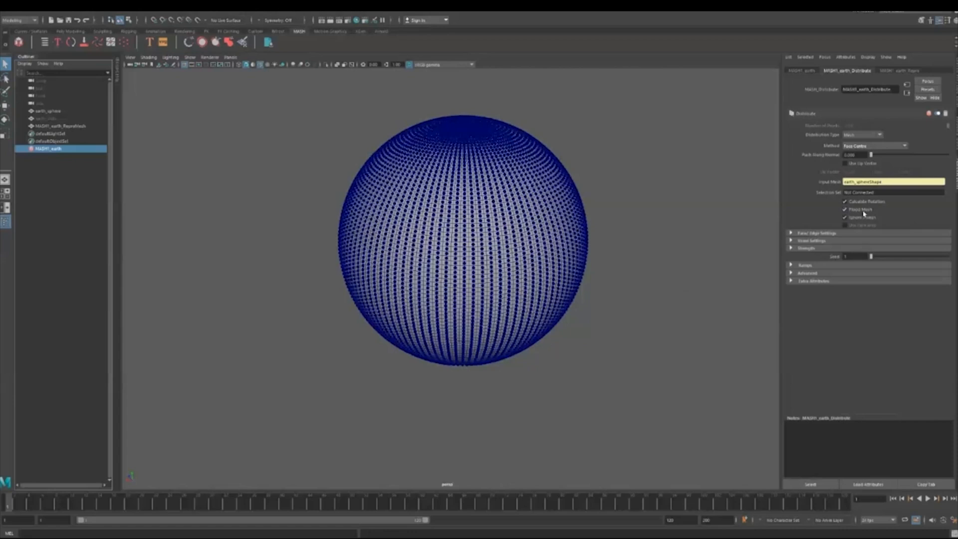
left_click(845, 210)
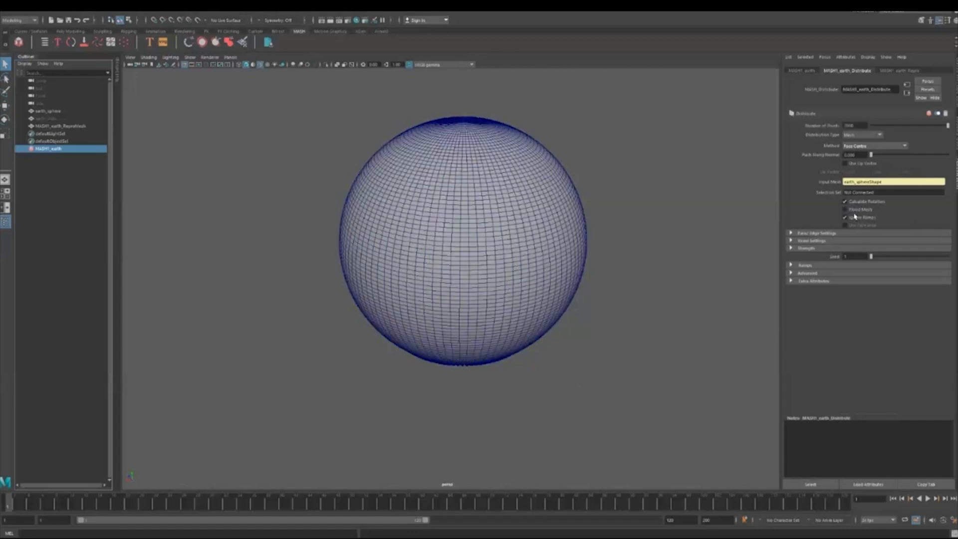
left_click(844, 210)
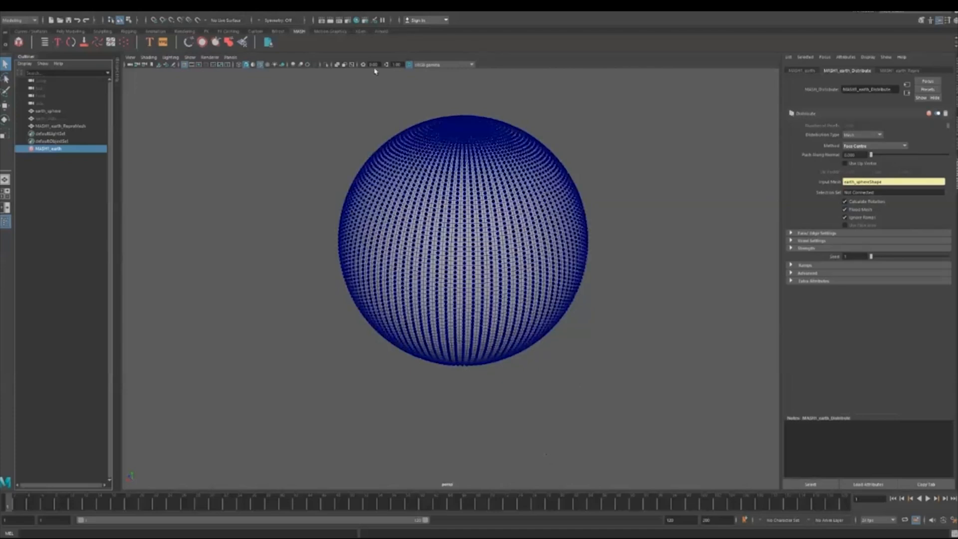
Check the sphere briefly in X-ray, then hide the wireframe and deselect everything to inspect the yellow dots
left_click(337, 65)
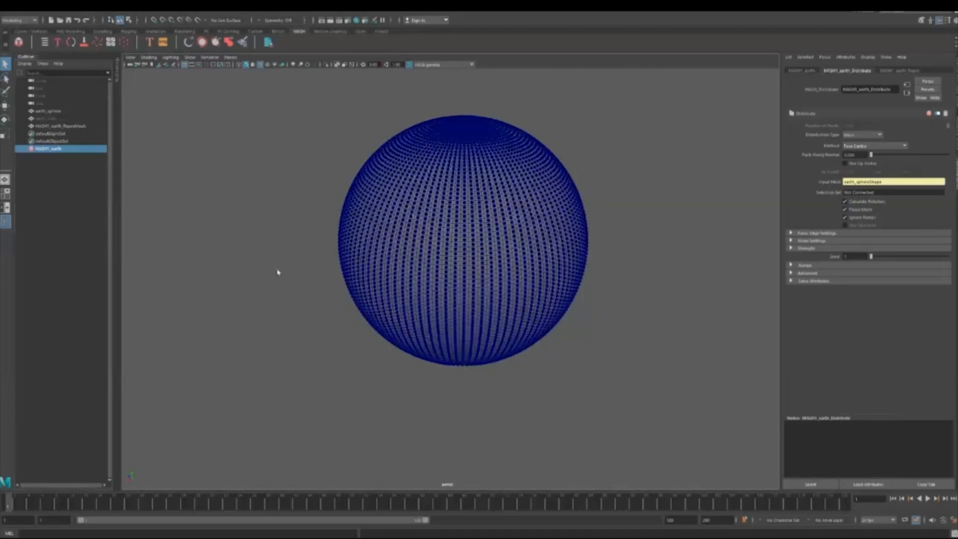
left_click(337, 65)
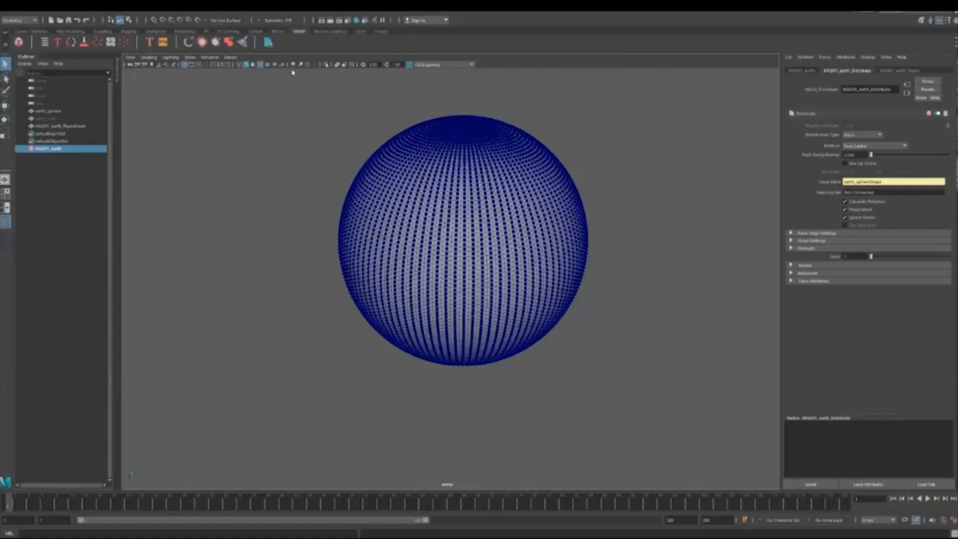
left_click(264, 65)
left_click(677, 463)
left_click_drag(602, 361, 514, 357, "alt")
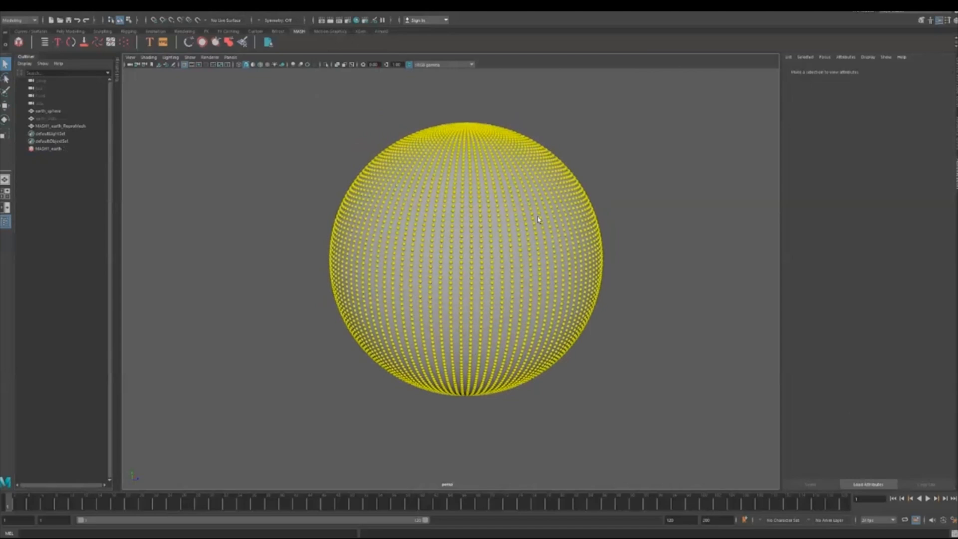
Set the X, Y and Z scale of the small source sphere earth_dots to 0.1
left_click(51, 119)
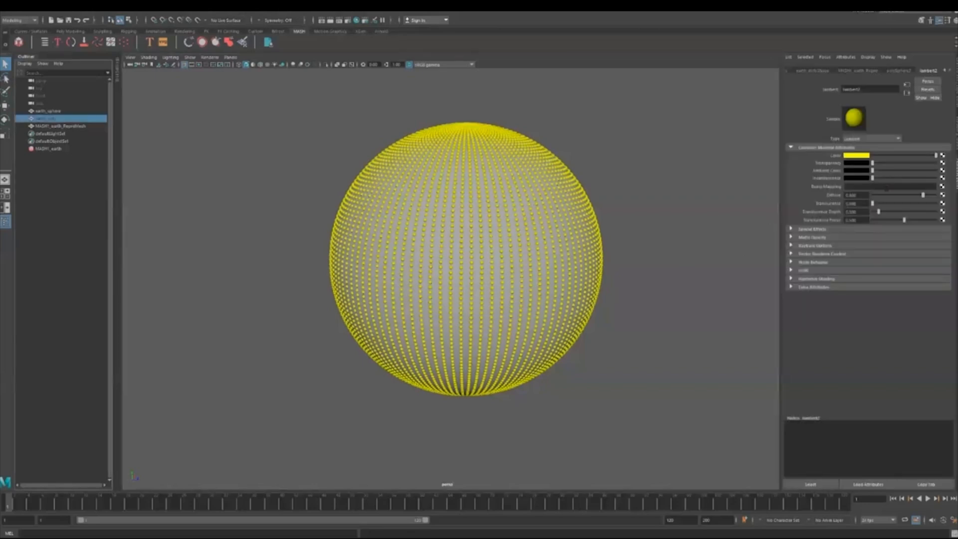
key("ctrl+a")
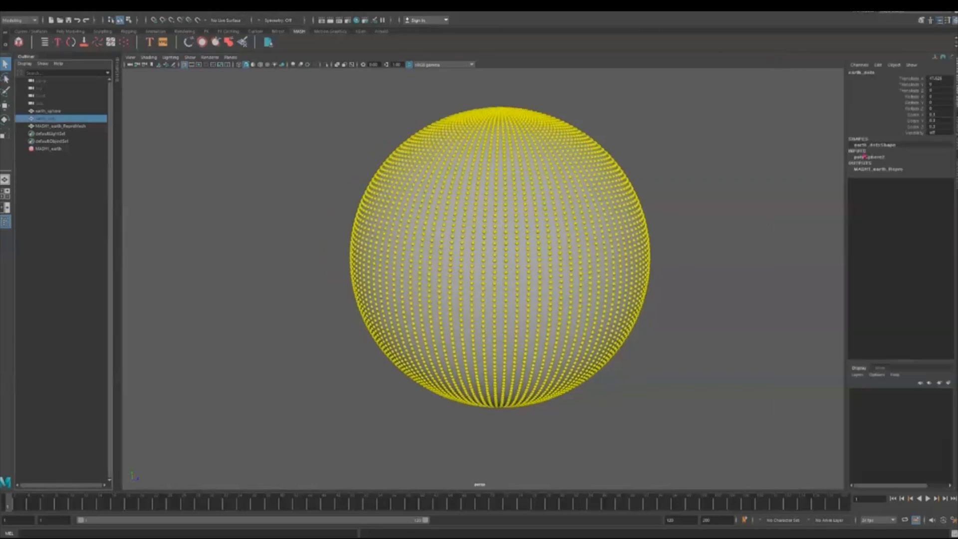
double_click(937, 127)
key("BackSpace")
type("0.3")
key("Return")
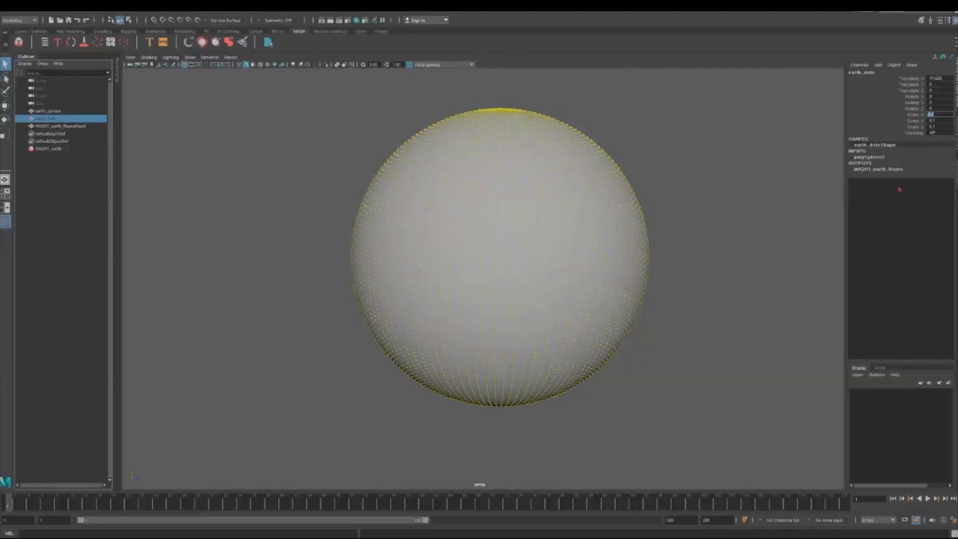
Set the axis subdivisions of earth_sphere to 120, then deselect it and inspect the denser dot distribution
left_click(54, 111)
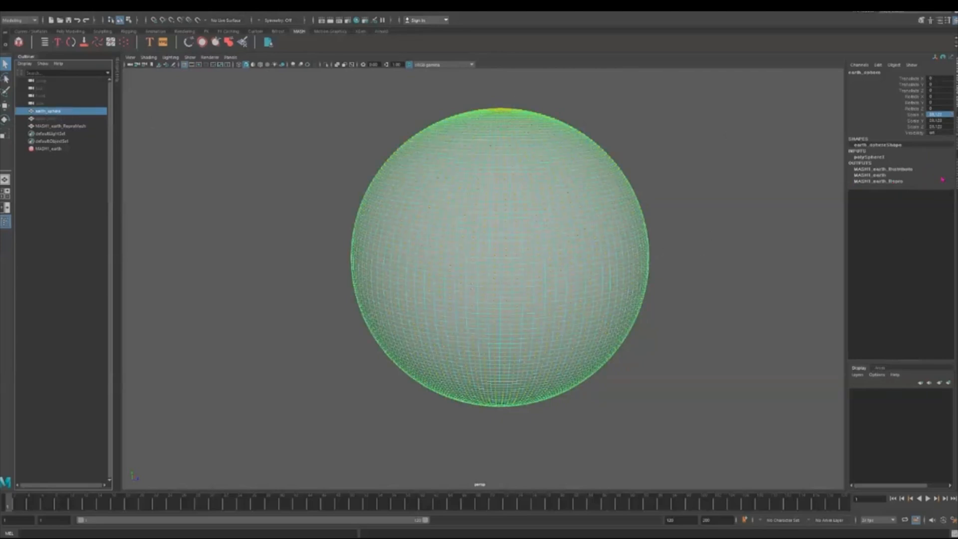
key("ctrl+a")
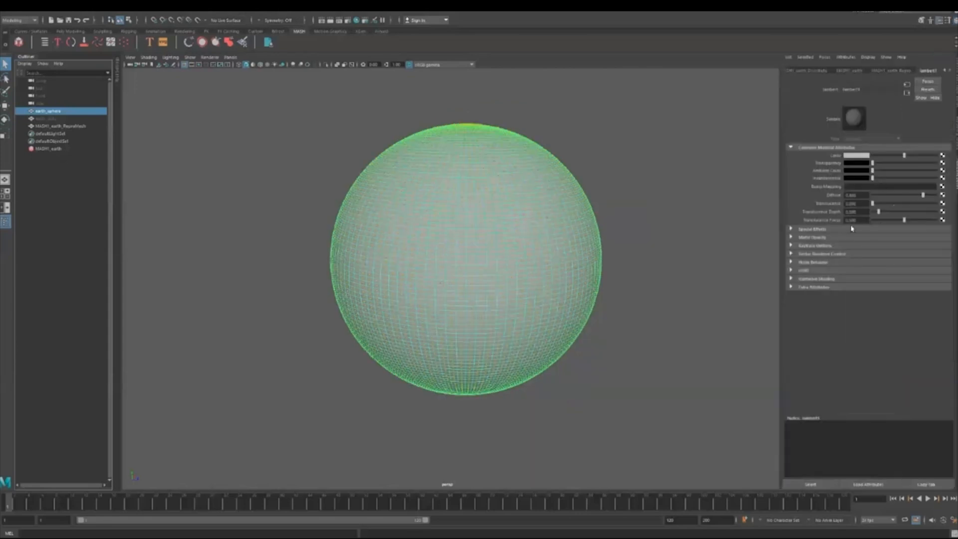
key("ctrl+a")
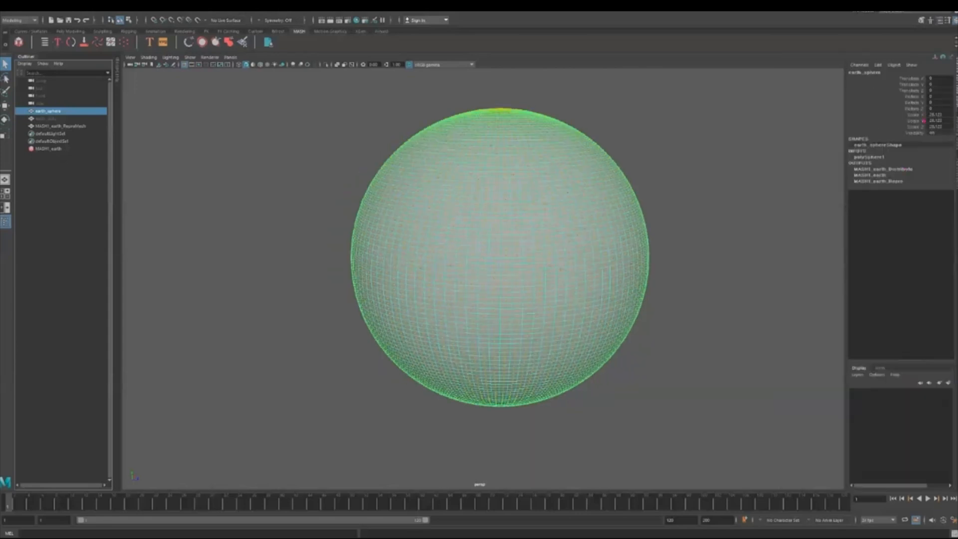
left_click(869, 157)
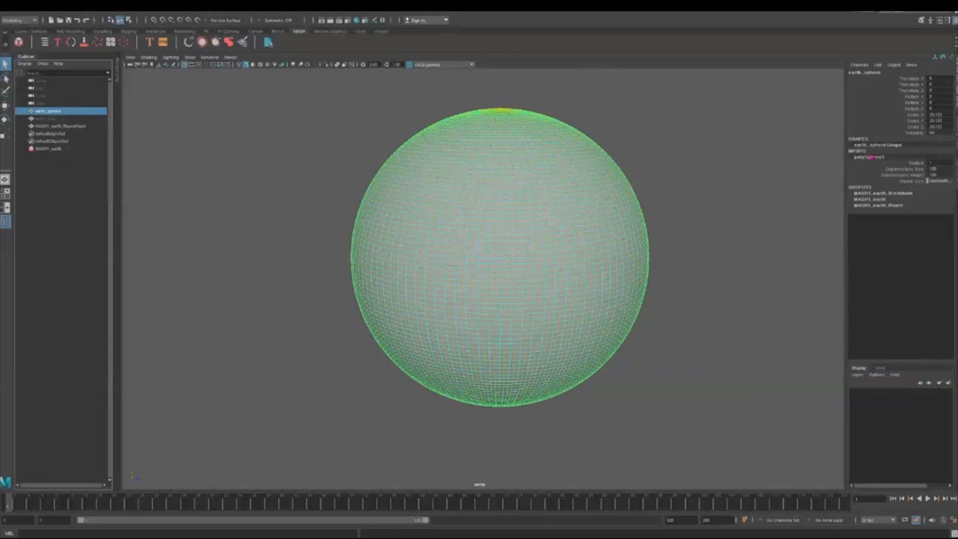
left_click(932, 168)
type("1")
key("Return")
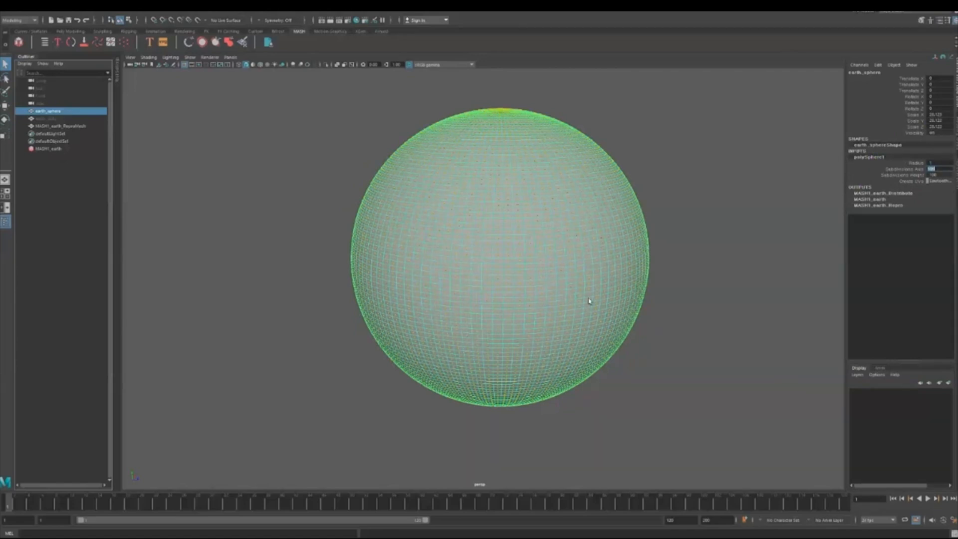
left_click(938, 168)
double_click(934, 168)
type("120")
key("Return")
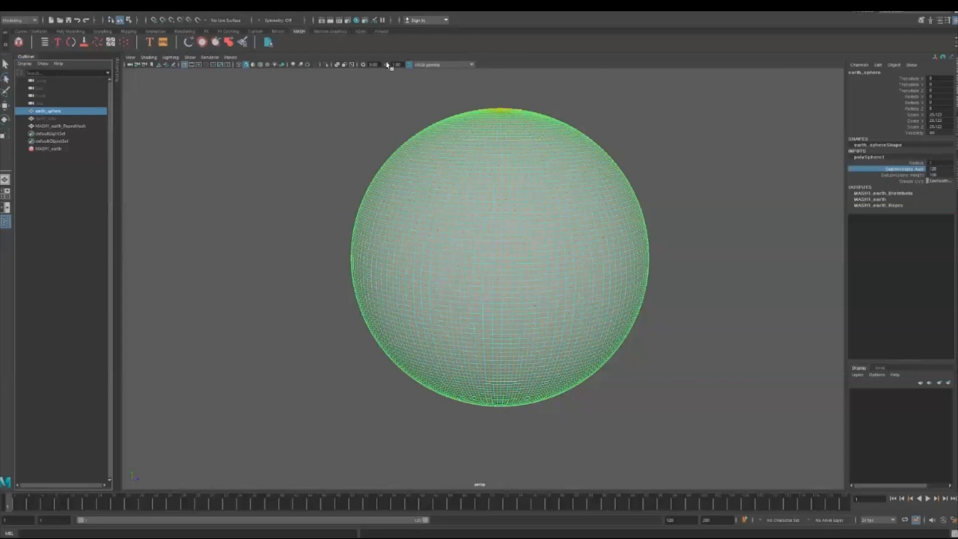
left_click(267, 132)
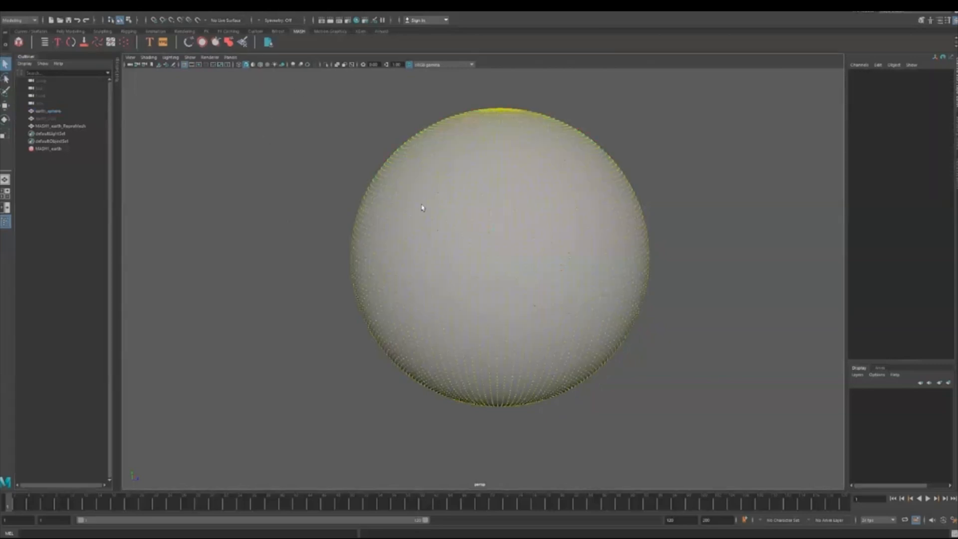
middle_click_drag(613, 283, 615, 306, "alt")
left_click_drag(615, 305, 558, 301, "alt")
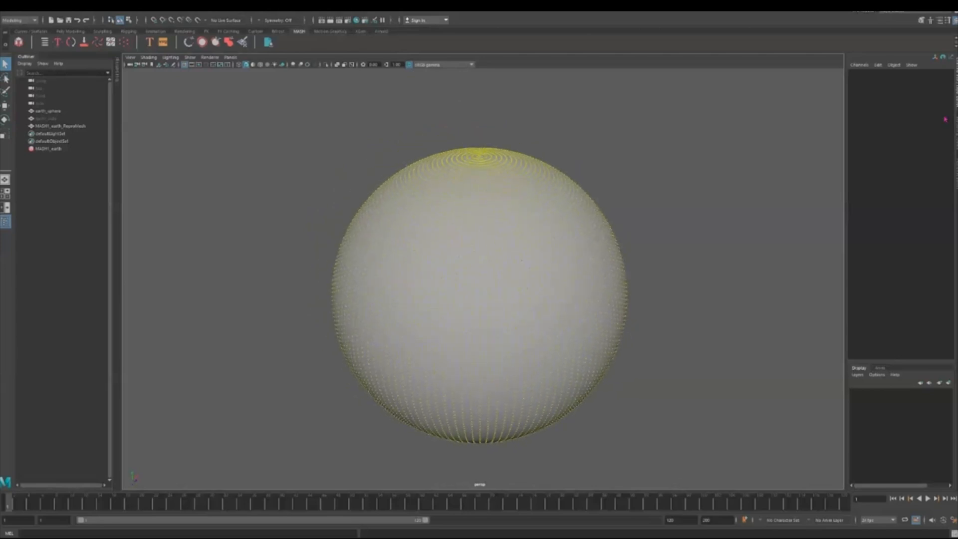
Select the MASH1_earth network, open the MASH Editor and dock it below the Outliner with enough room for both
key("ctrl+a")
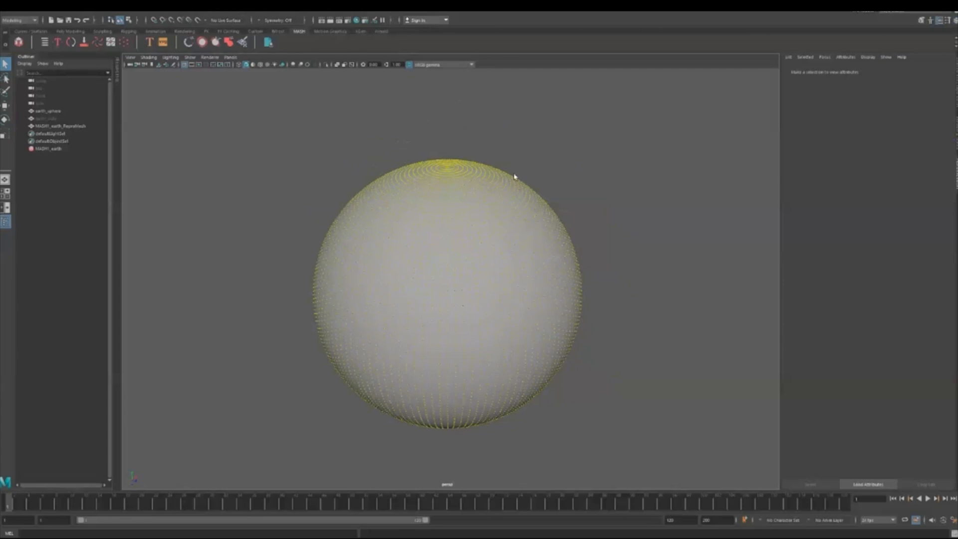
left_click(51, 149)
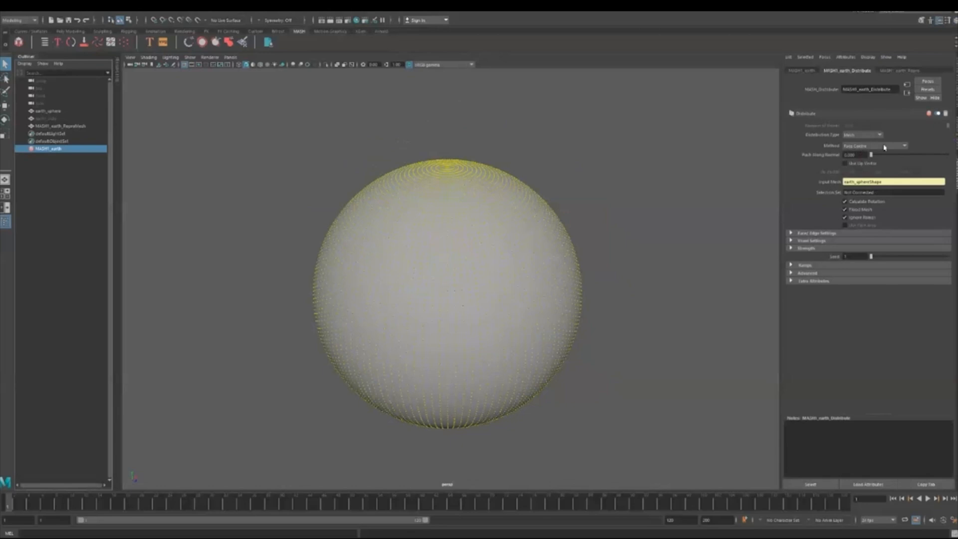
left_click_drag(660, 365, 653, 371, "alt")
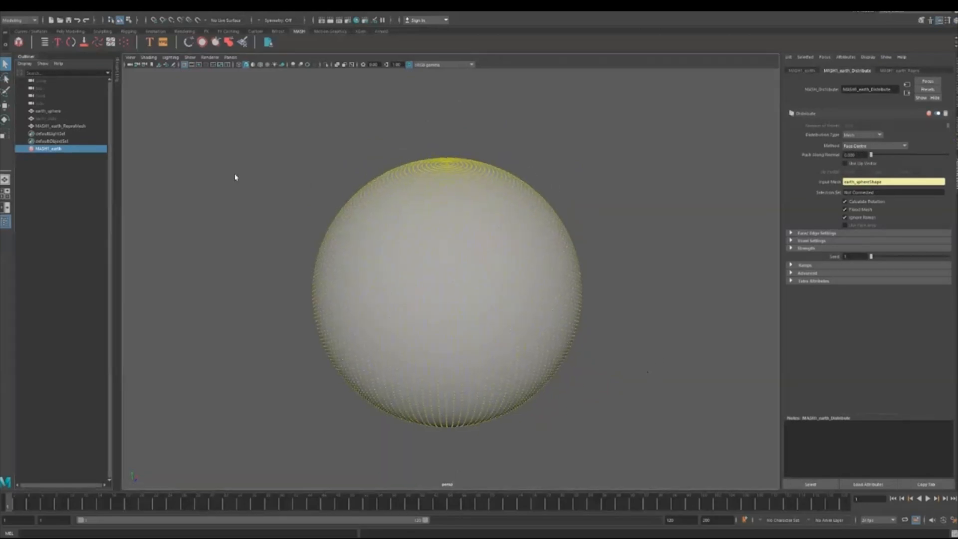
left_click(44, 42)
left_click_drag(137, 88, 118, 405)
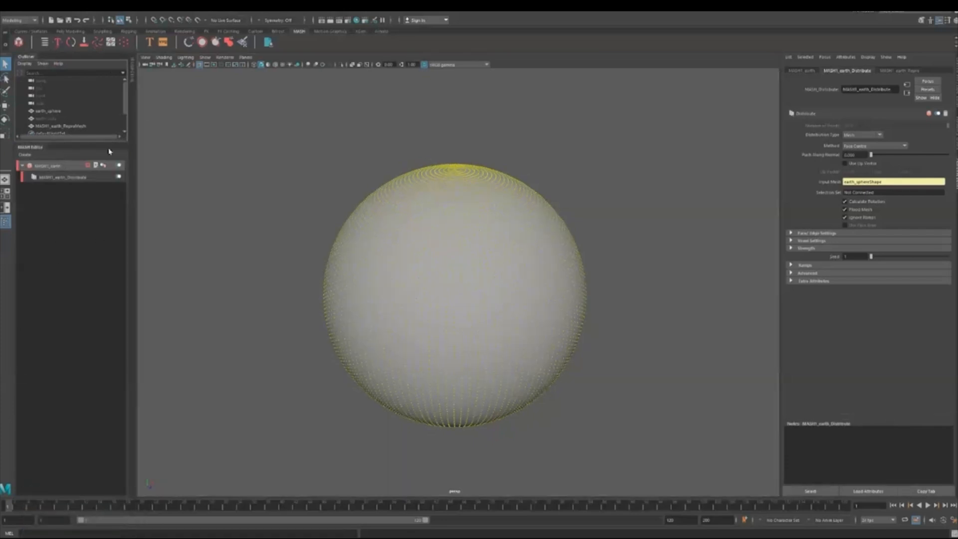
left_click_drag(110, 142, 102, 304)
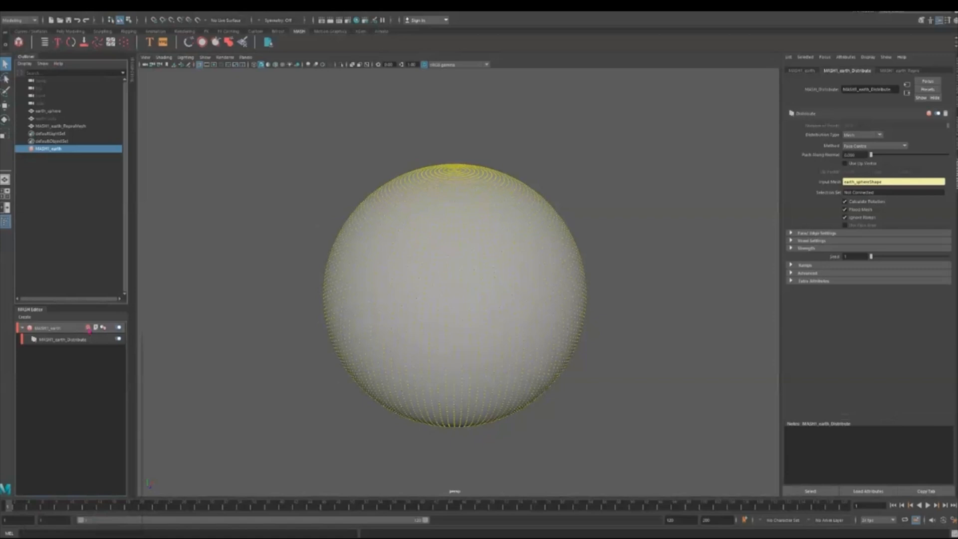
Add a Visibility node to the MASH1_earth network and display its attributes
left_click(88, 328)
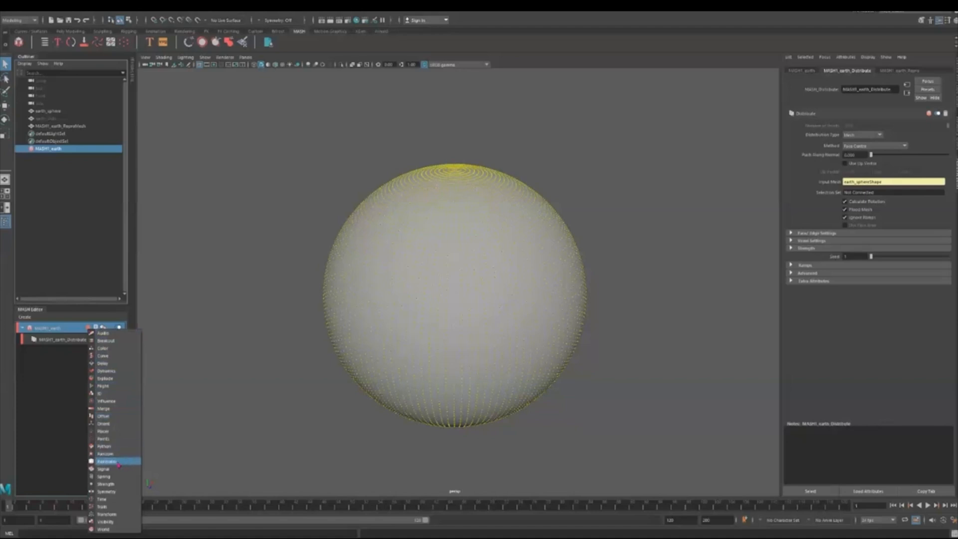
left_click(123, 521)
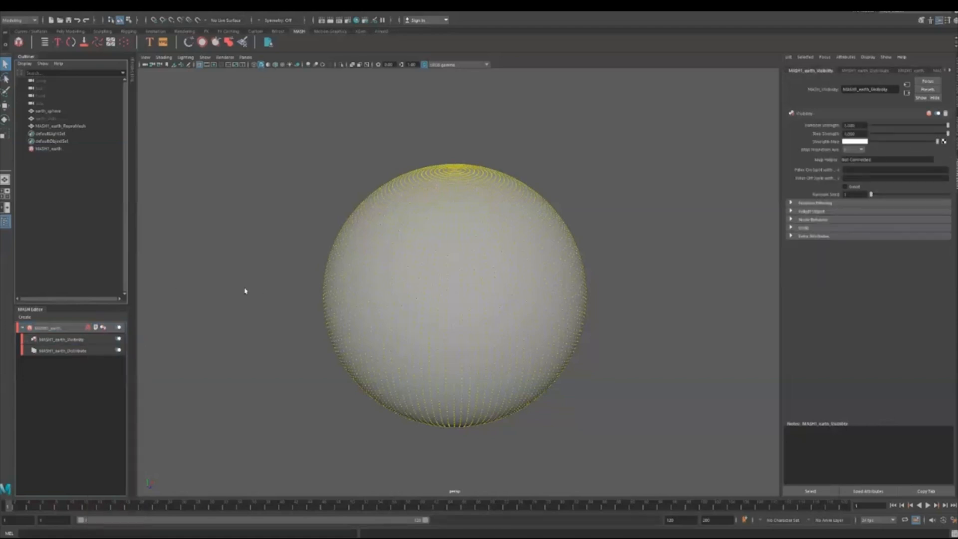
left_click(47, 150)
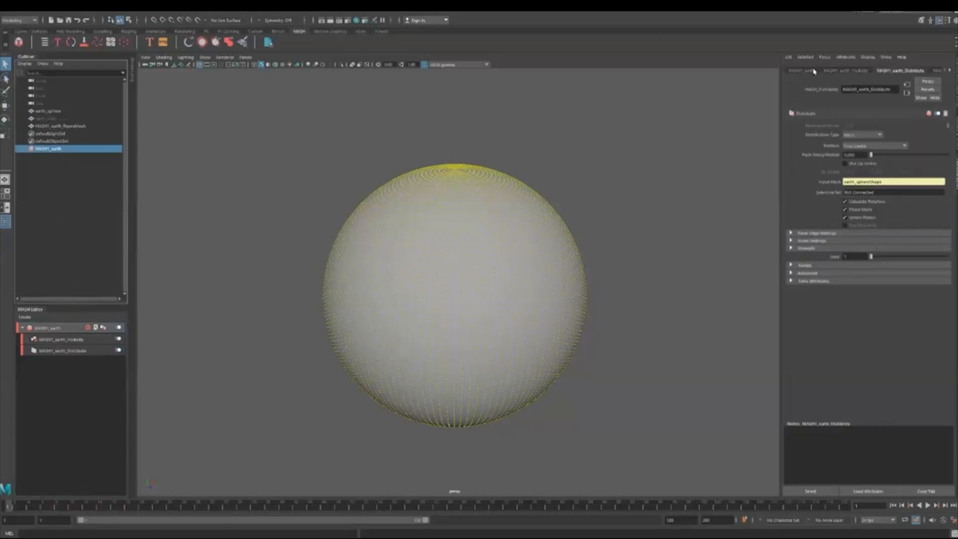
left_click(842, 71)
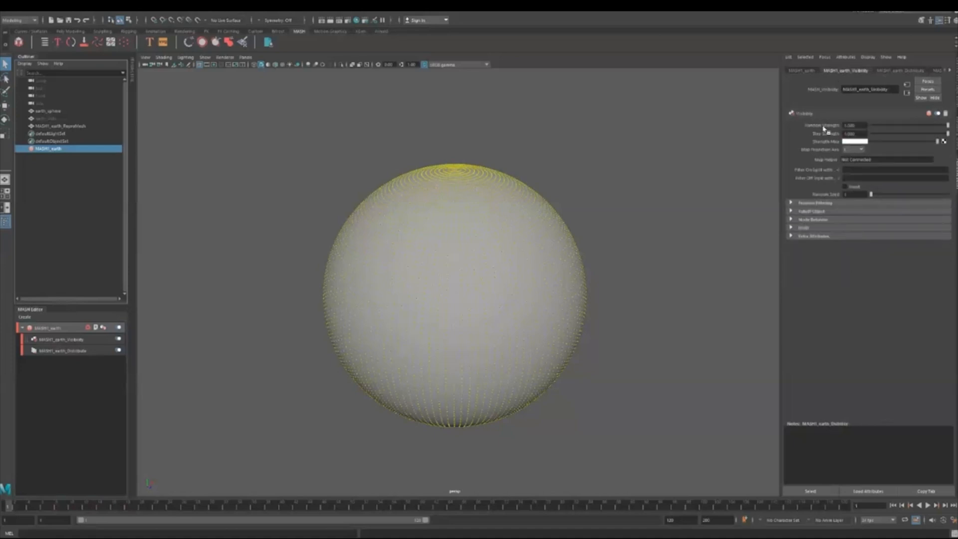
Try lower strength values on the Visibility node to thin out the dots, then restore full strength
left_click_drag(892, 126, 916, 128)
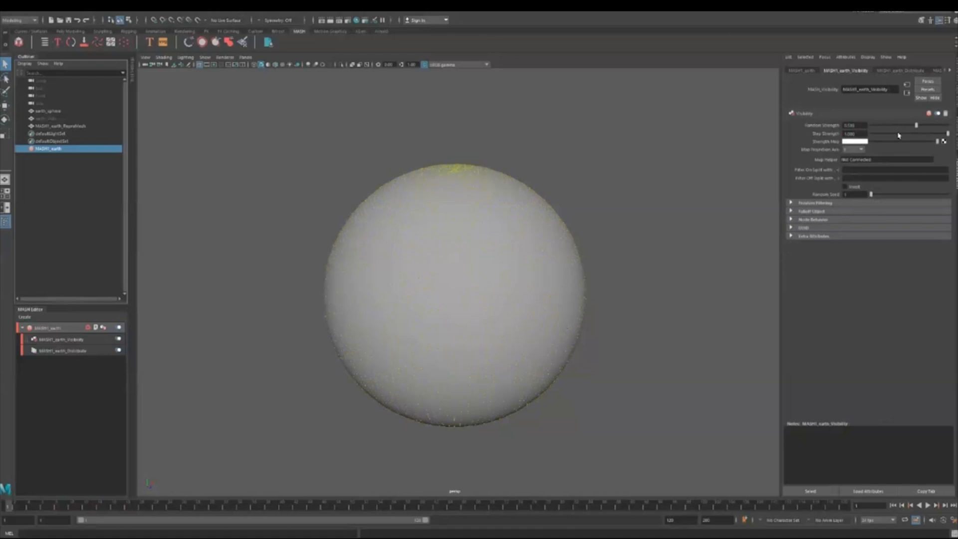
left_click_drag(890, 133, 947, 126)
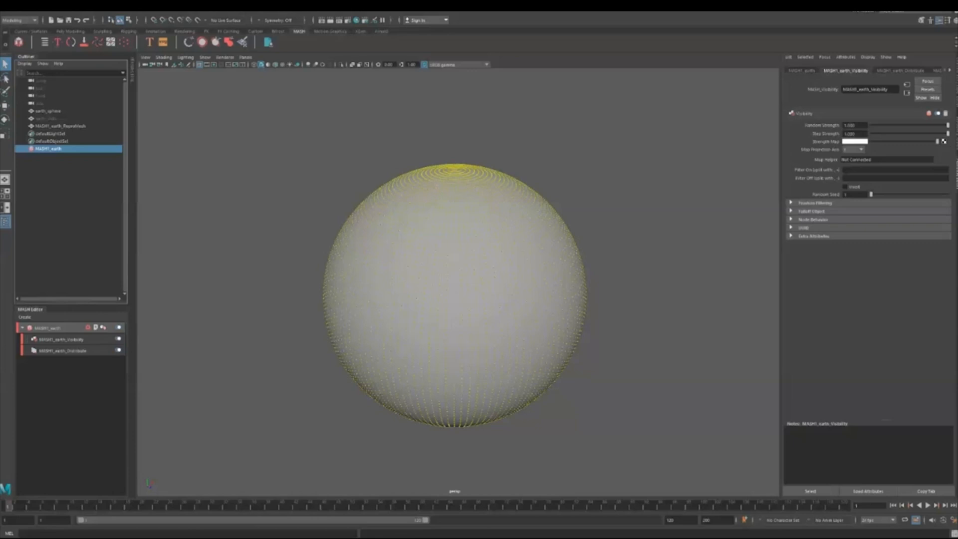
Connect a File texture loaded with map.jpg to the Visibility node's Strength Map, then return to the Visibility node's attributes
left_click_drag(0, 212, 250, 93)
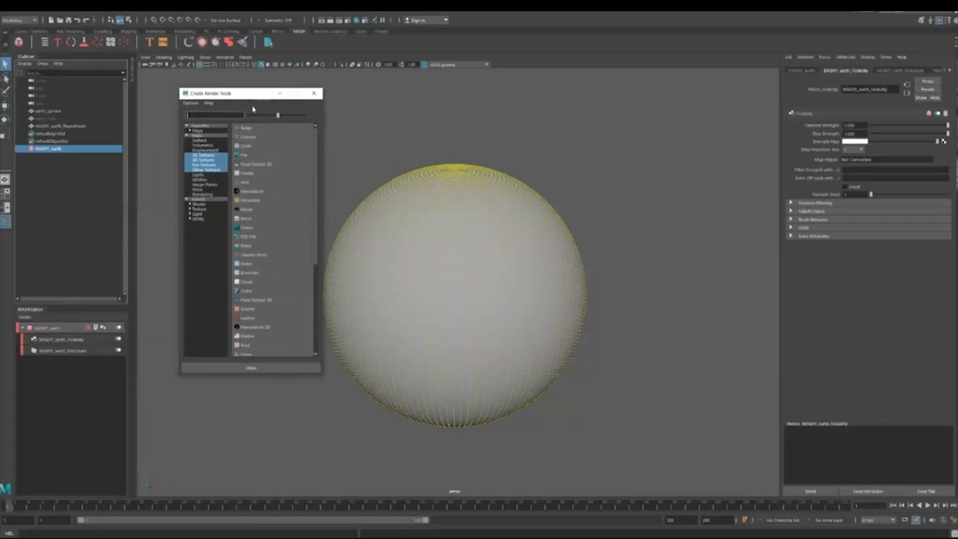
left_click(245, 159)
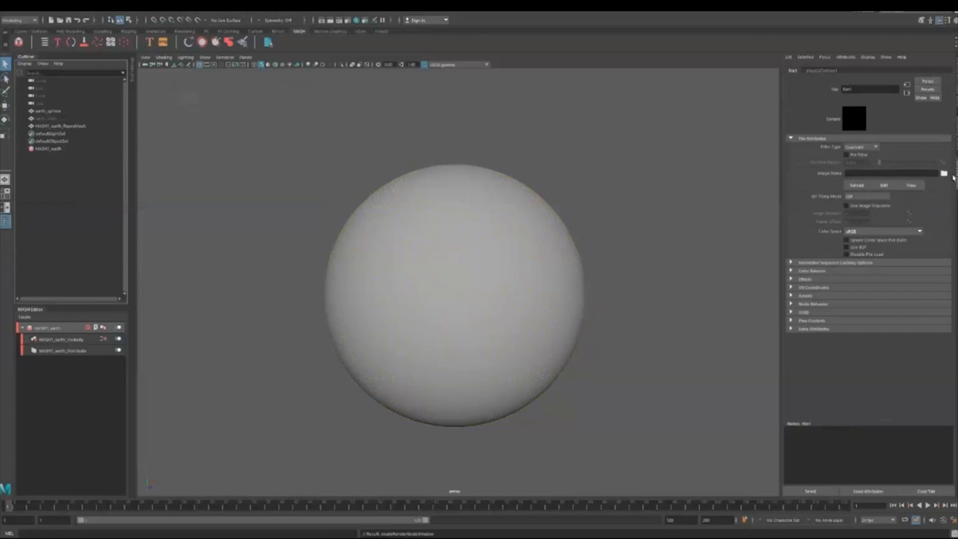
left_click(944, 173)
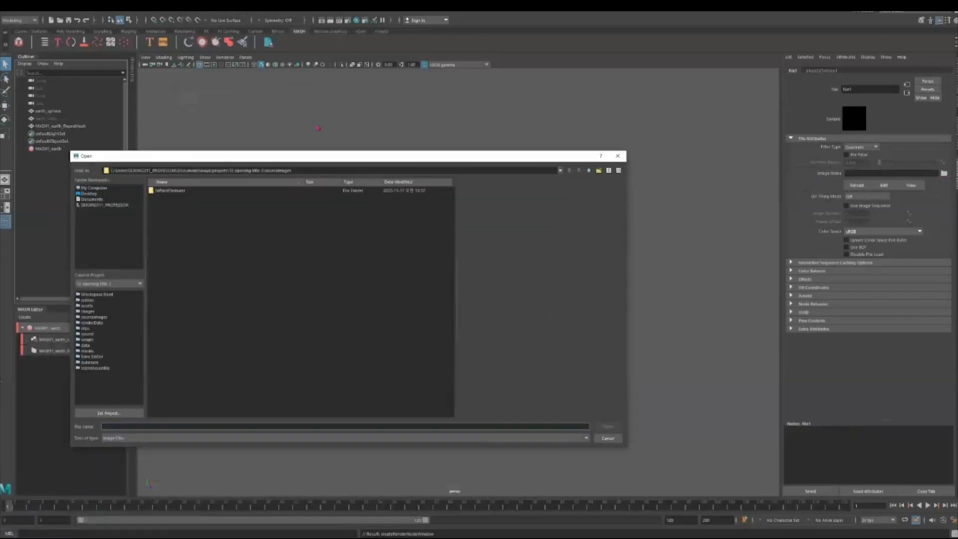
left_click_drag(296, 160, 350, 110)
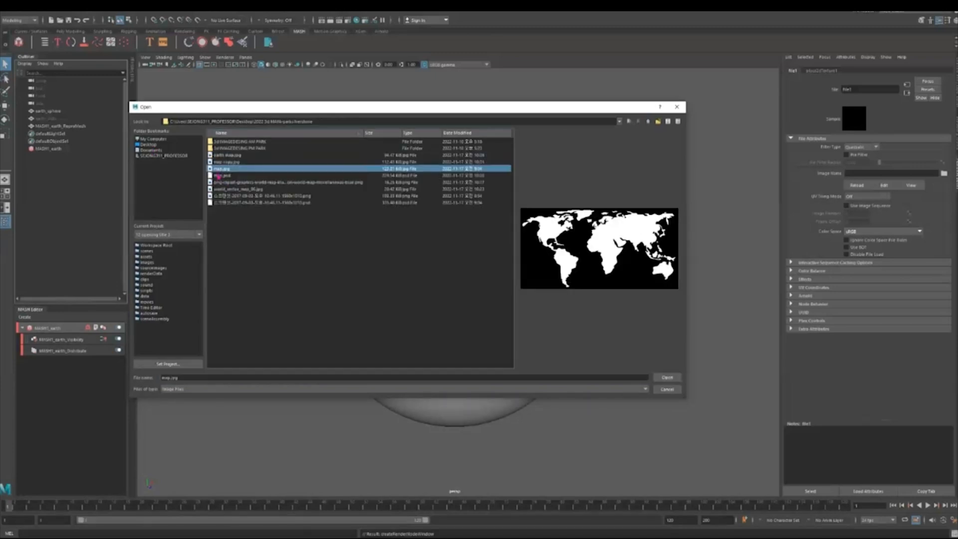
key("Down")
key("Up")
left_click(665, 378)
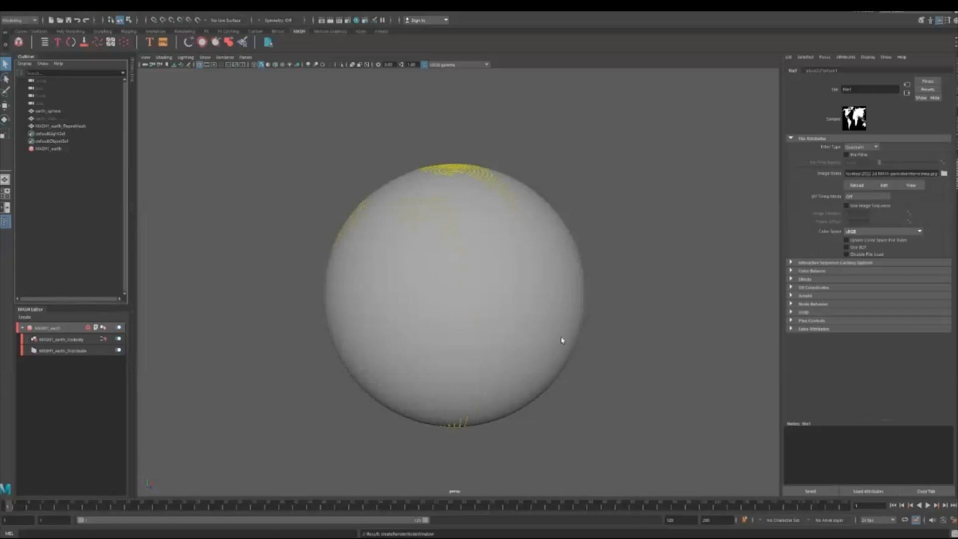
mouse_move(563, 341)
left_mouse_down("alt")
mouse_move(582, 387)
mouse_move(498, 346)
mouse_move(479, 299)
mouse_move(548, 317)
mouse_move(536, 348)
mouse_move(570, 348)
left_mouse_up("alt")
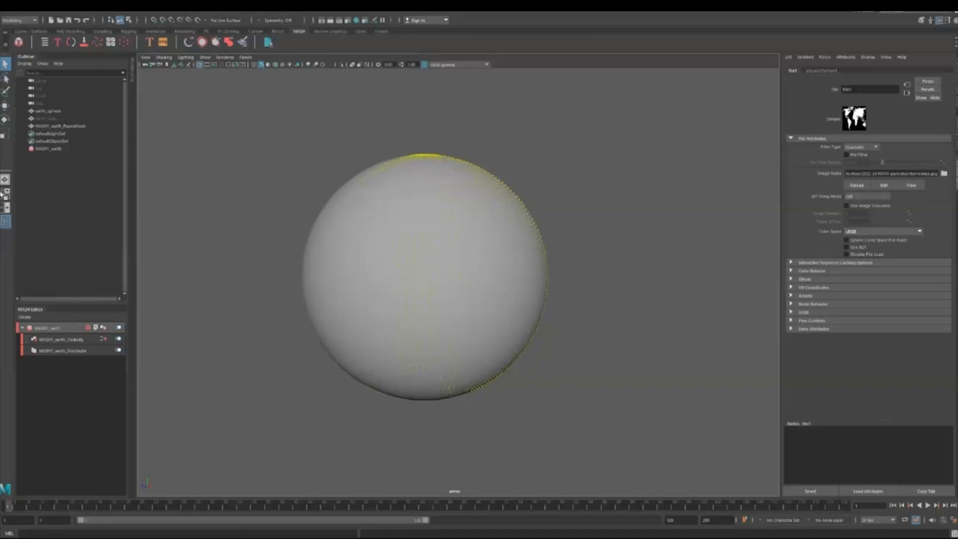
left_click(54, 341)
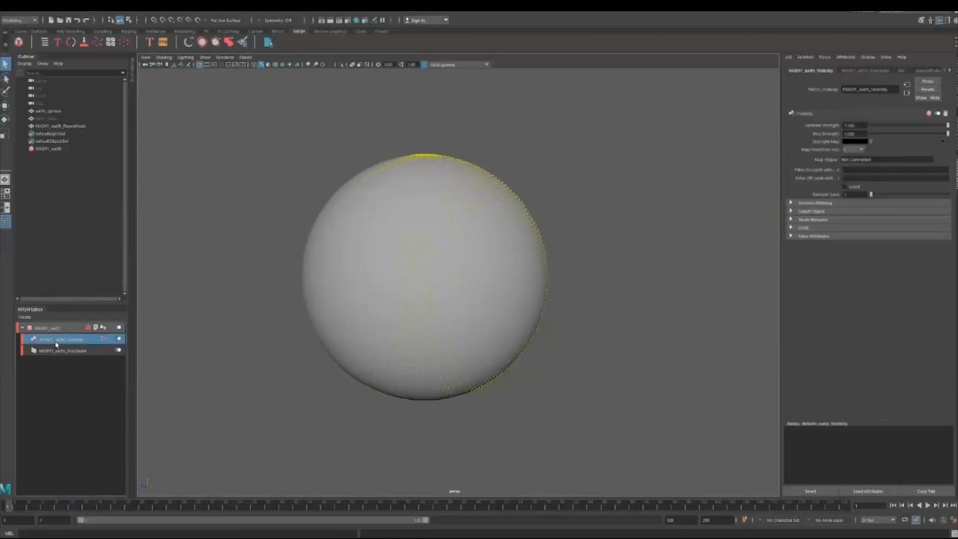
Try another Map Projection Axis on the Visibility node, inspect the dots, and restore the former axis
left_click(861, 150)
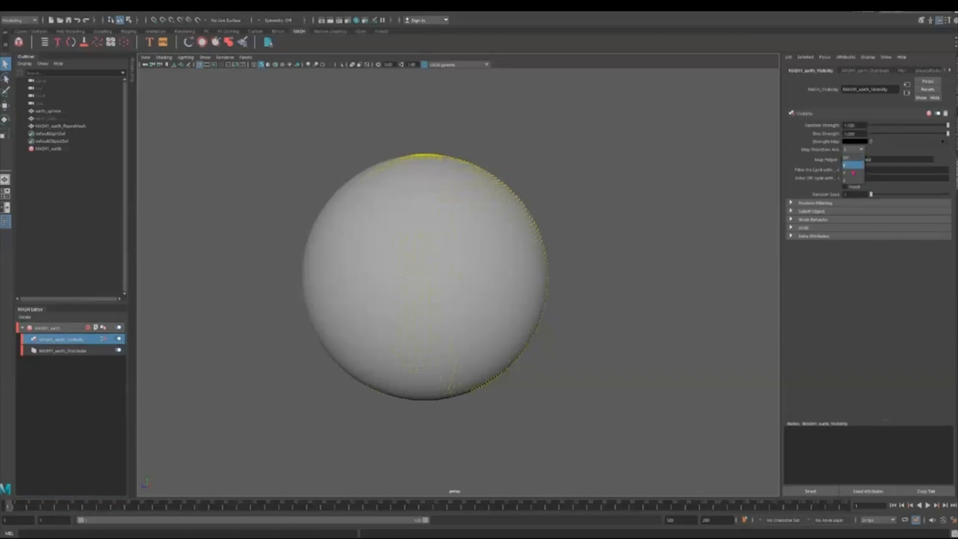
left_click(854, 173)
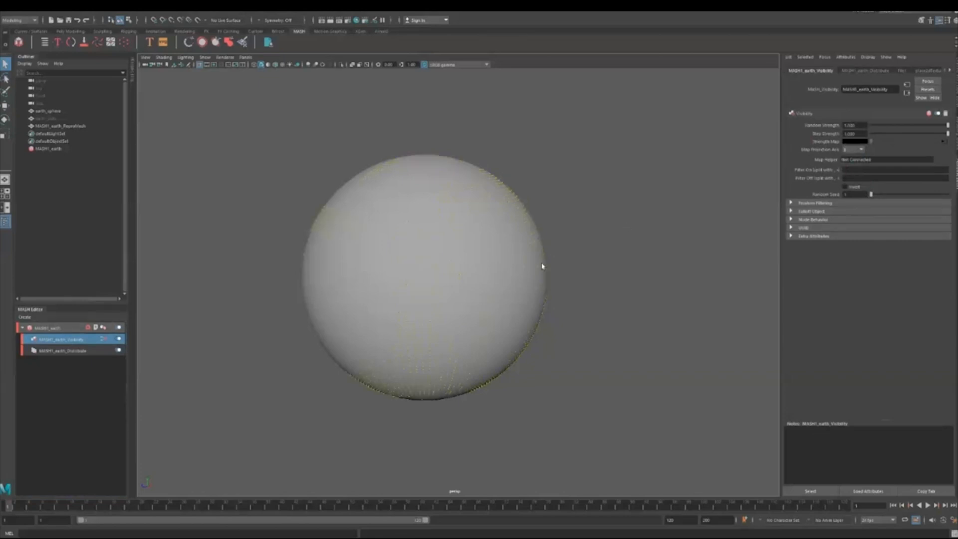
left_click(858, 151)
left_click(853, 165)
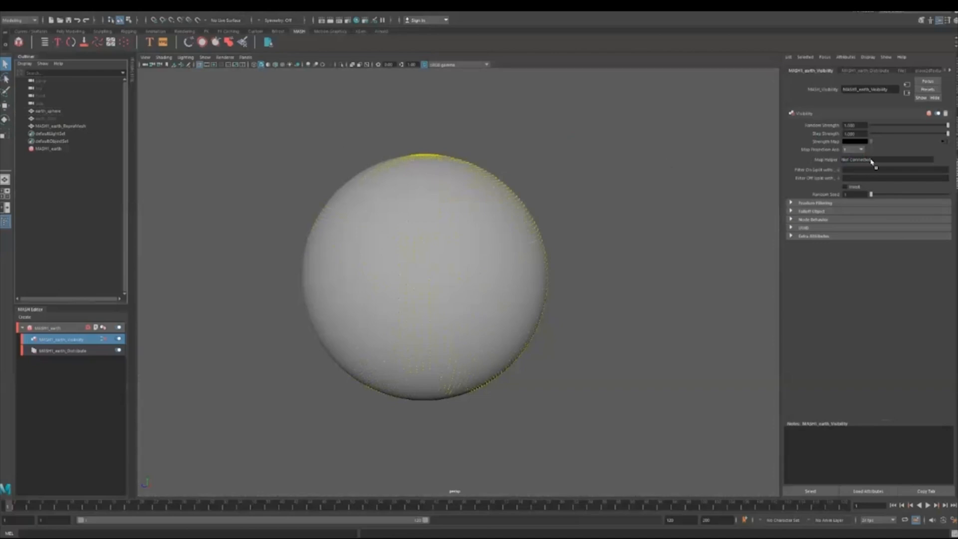
Assign earth_sphere as the Visibility node's Map Helper, then hide the sphere and inspect the dots forming the continents
middle_click_drag(870, 161, 873, 162)
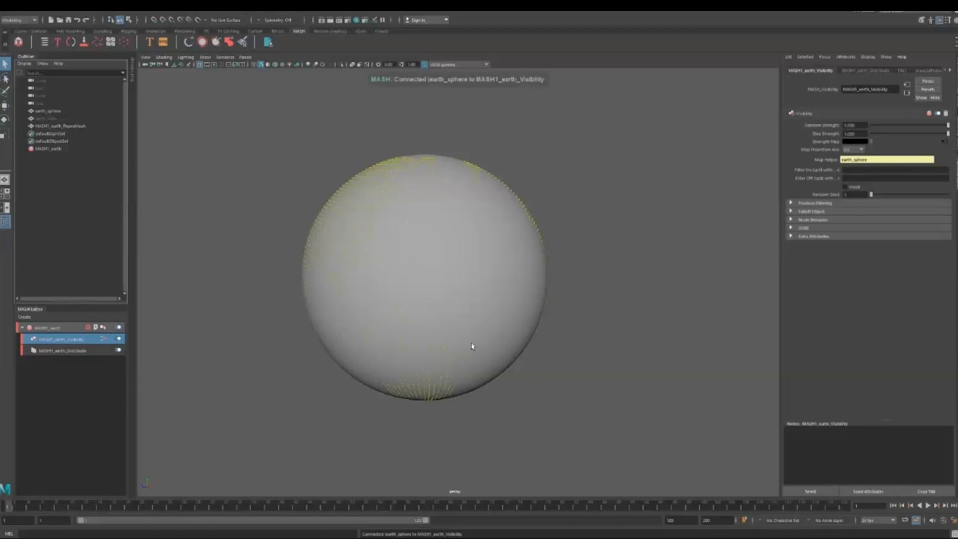
left_click(44, 111)
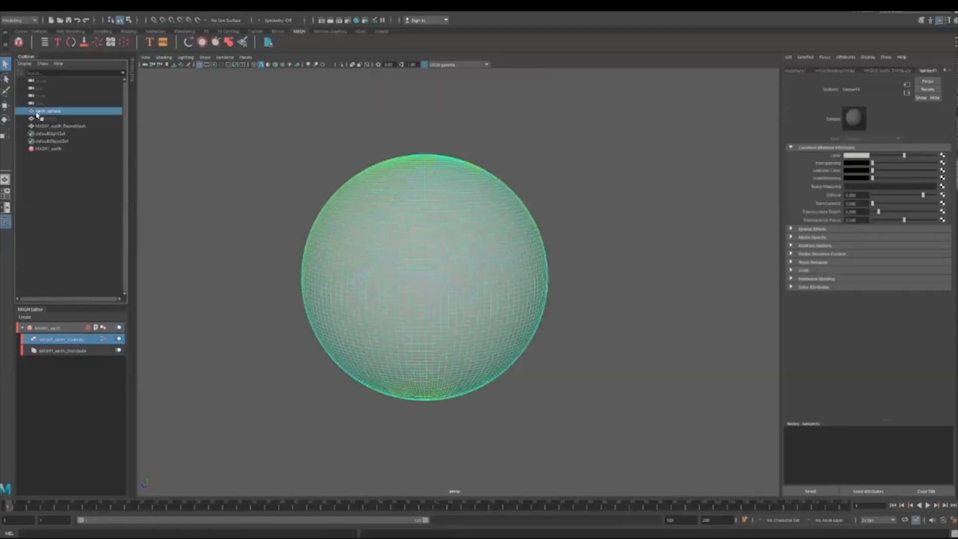
key("ctrl+h")
left_click_drag(547, 389, 418, 408, "alt")
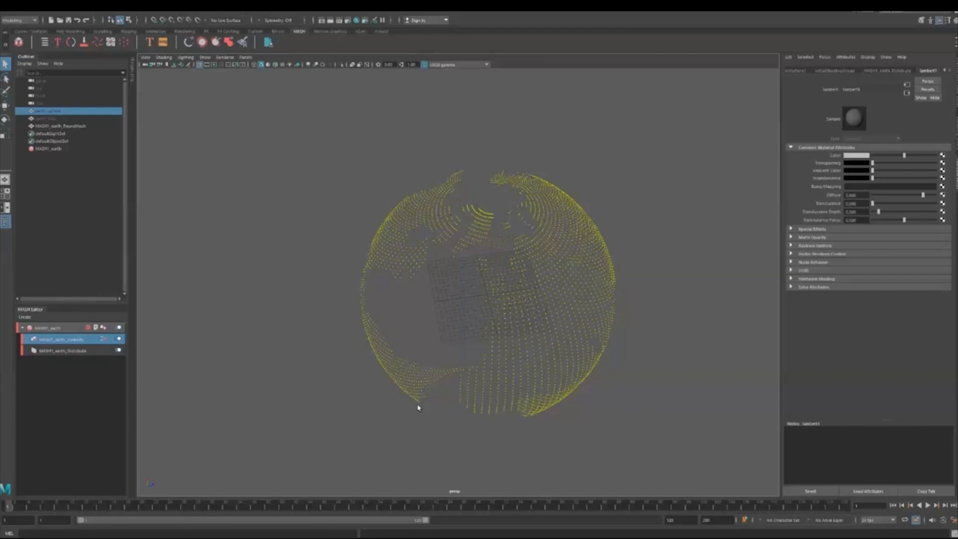
left_click_drag(575, 341, 484, 347, "alt")
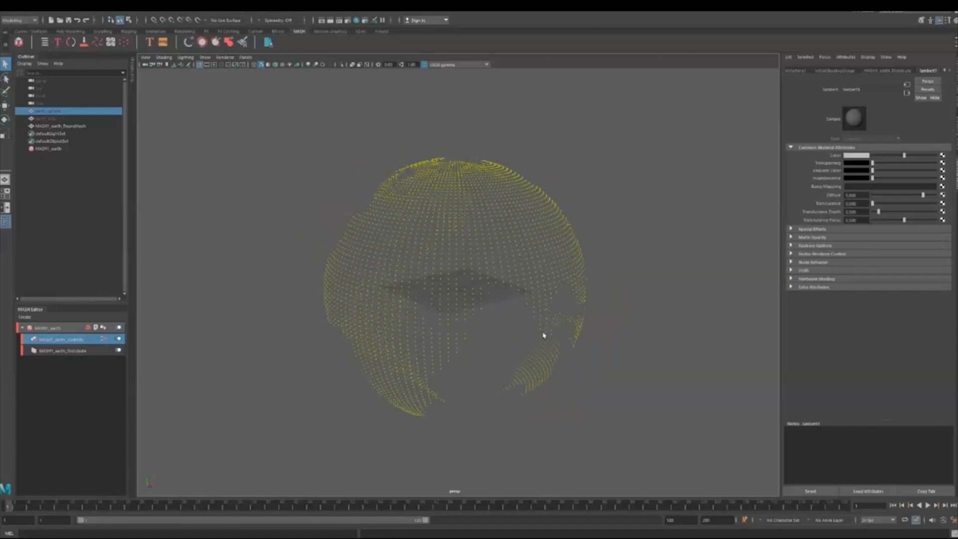
Set the X, Y and Z scale of the source sphere earth_dots to 0.2 and inspect the larger dots
left_click(46, 119)
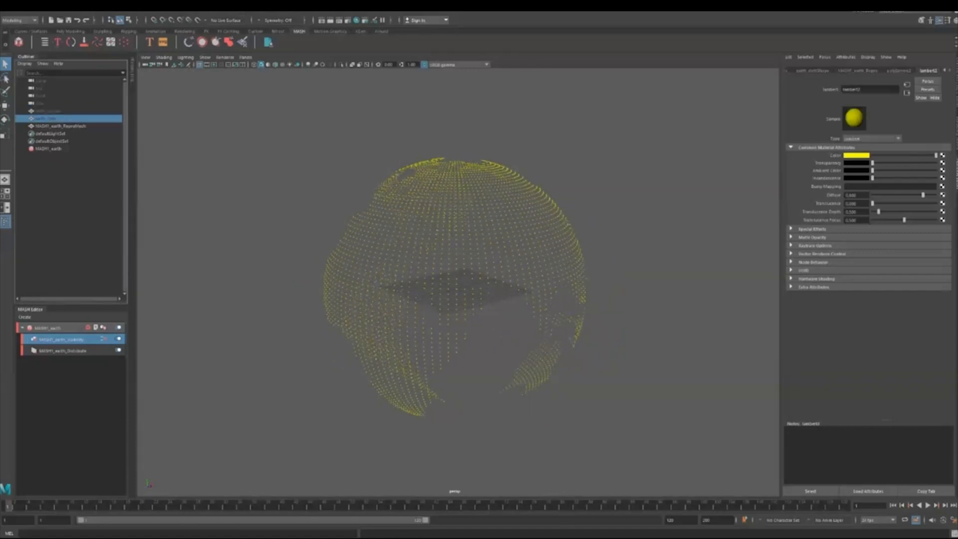
left_click(955, 90)
left_click(941, 126)
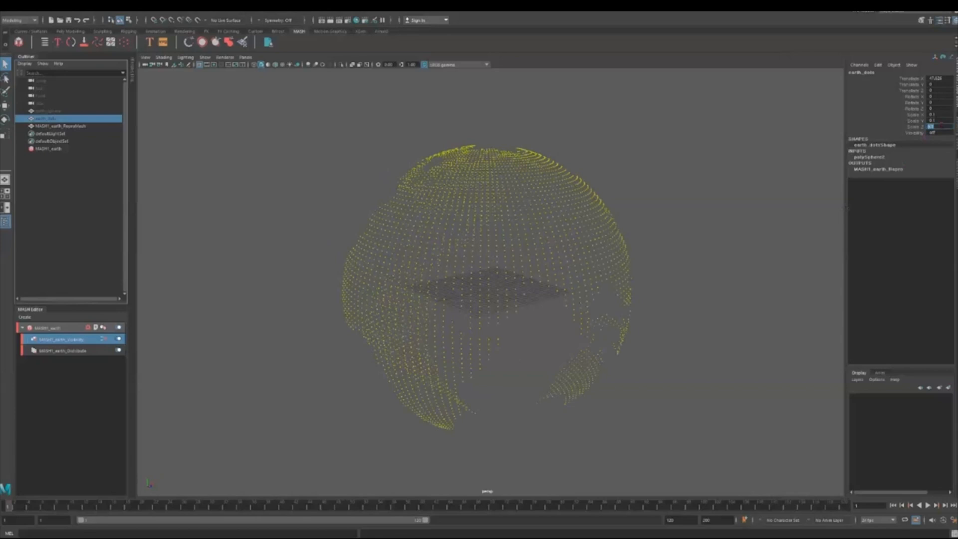
type("0.3")
key("Return")
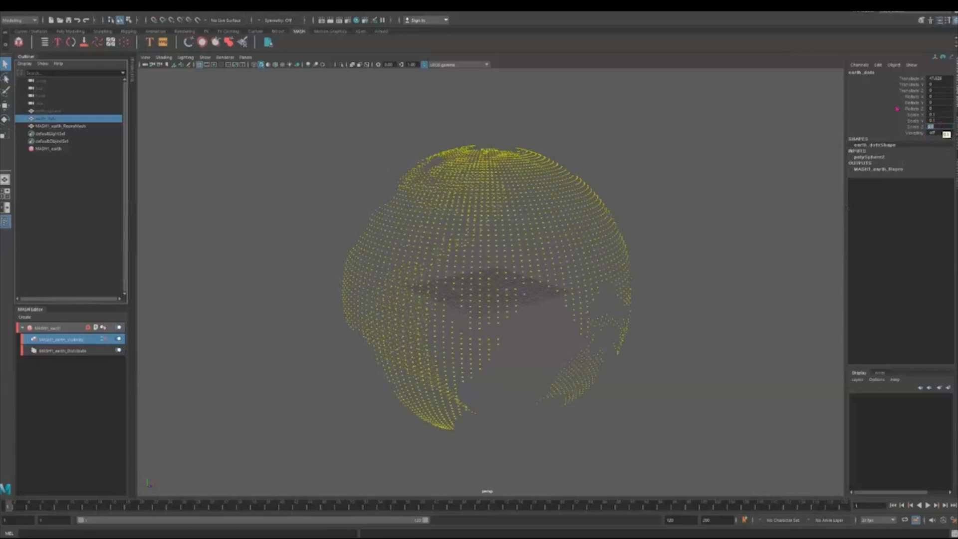
left_click(935, 120)
type("0.3")
key("Return")
left_click(937, 114)
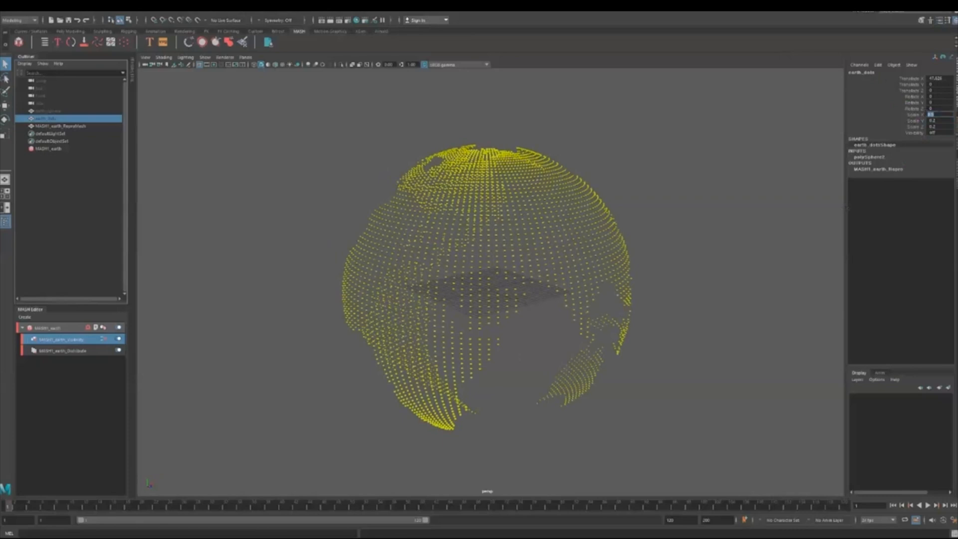
type("0.3")
key("Return")
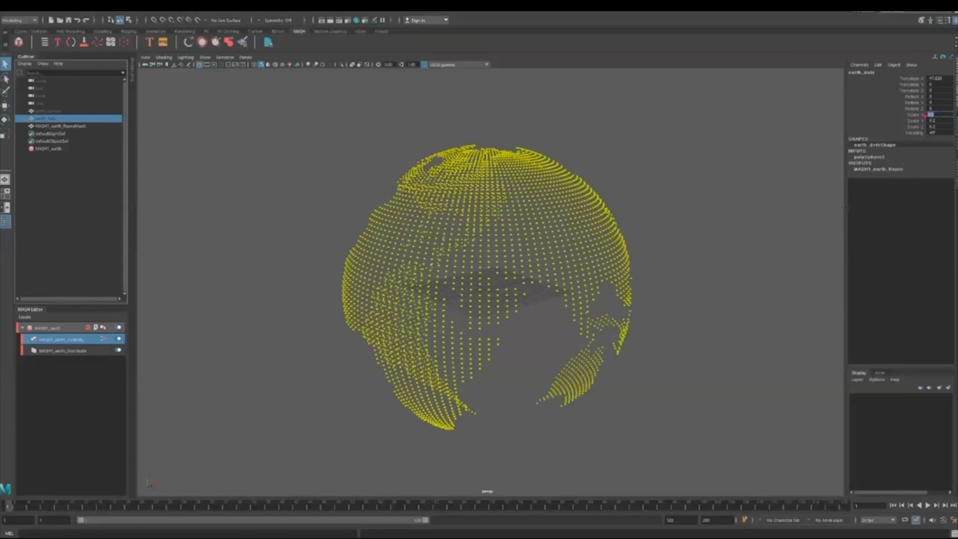
left_click_drag(679, 344, 573, 359, "alt")
Increase the axis and height subdivisions of earth_sphere and inspect the denser dot pattern from another angle
left_click(49, 110)
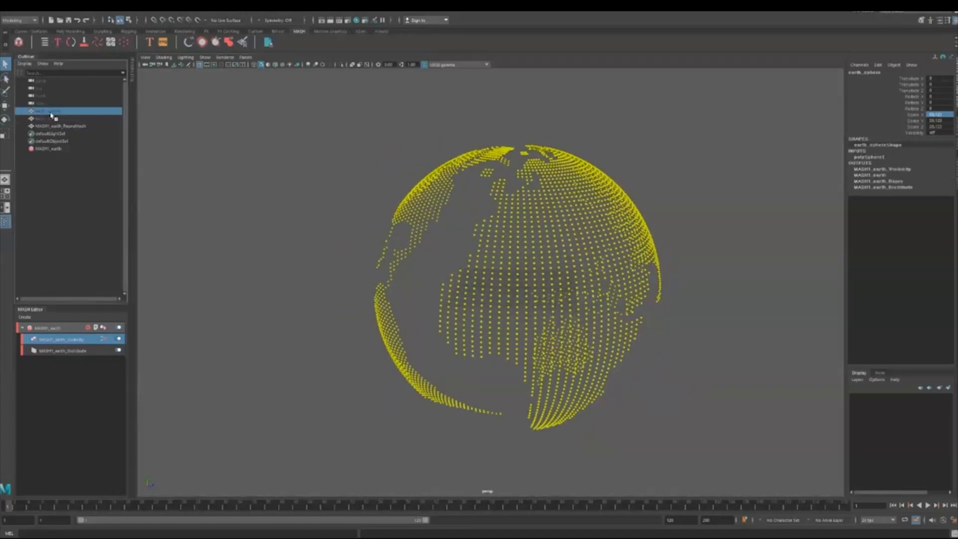
left_click(870, 157)
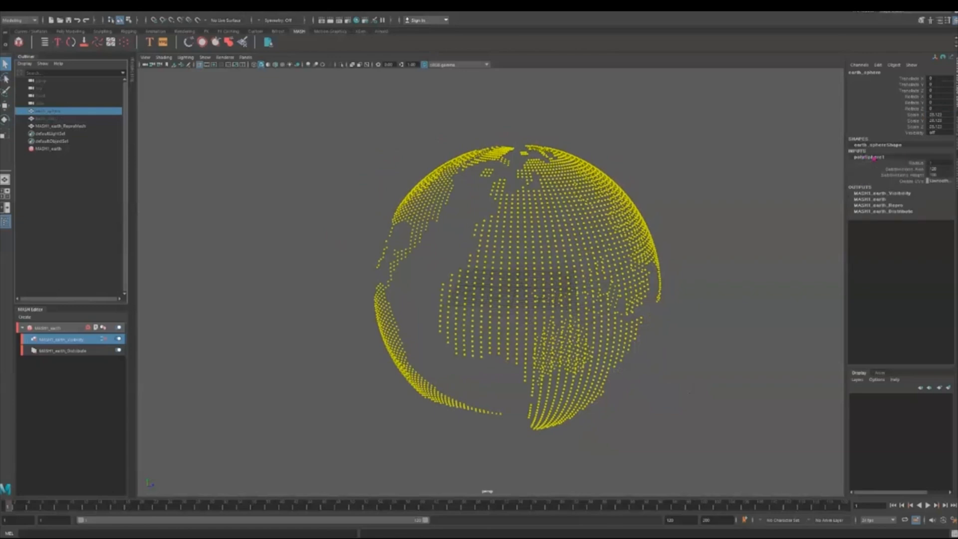
left_click(933, 169)
type("100")
key("Return")
left_click(932, 175)
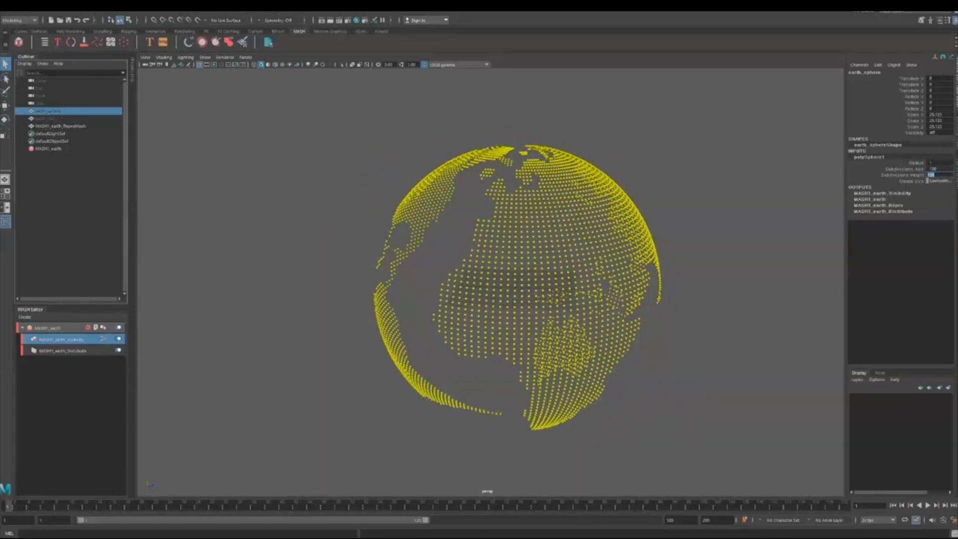
type("1")
key("Return")
left_click_drag(621, 334, 695, 390, "alt")
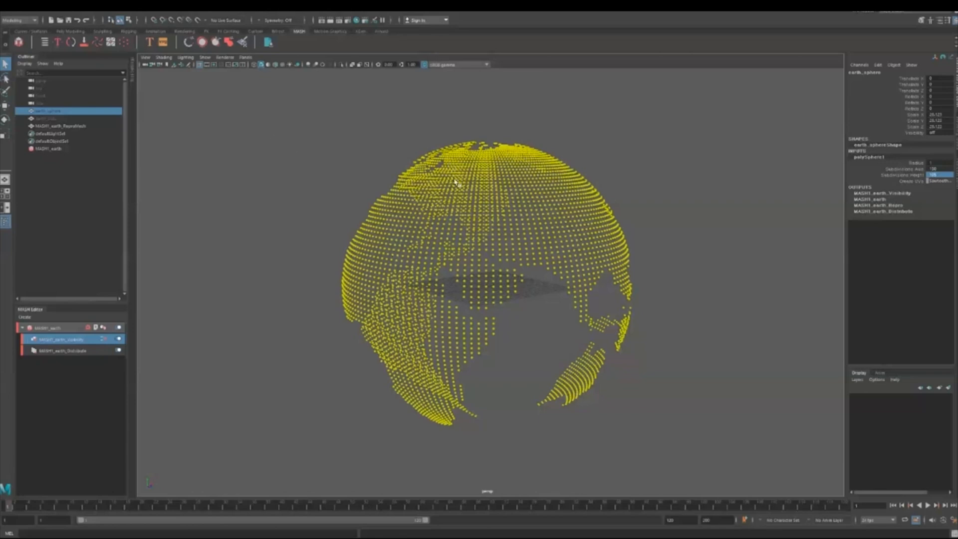
Try Invert on the MASH1_earth Visibility node to cover the oceans with dots, then turn it off
left_click(50, 148)
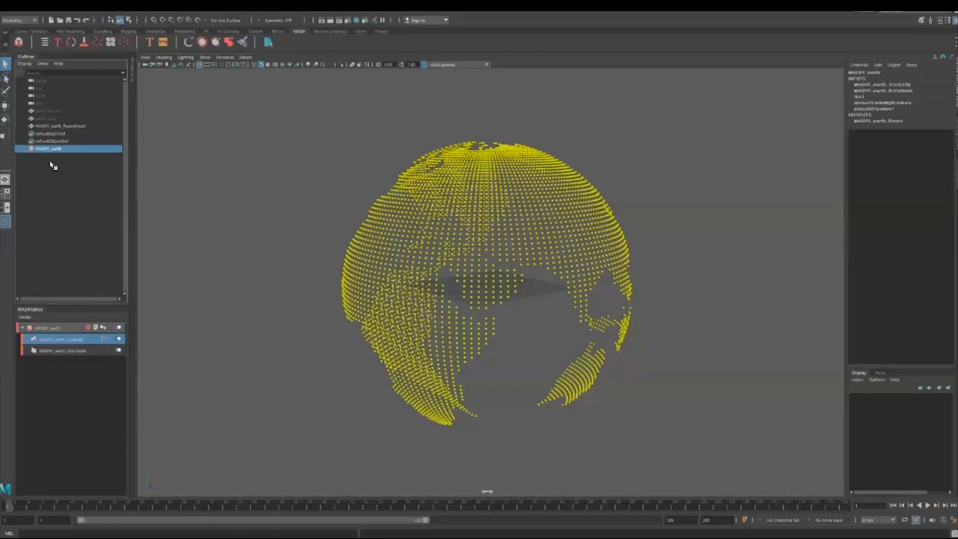
double_click(69, 352)
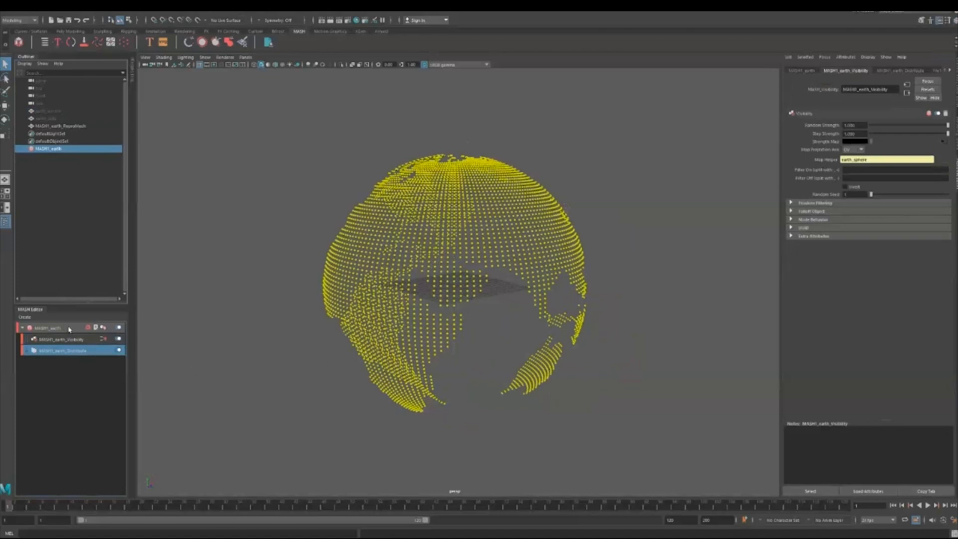
left_click(77, 343)
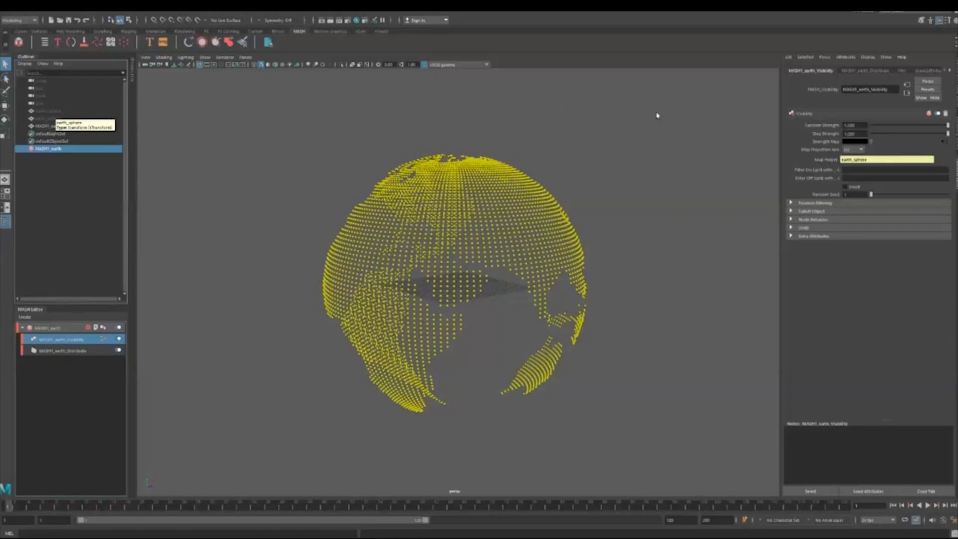
left_click(845, 187)
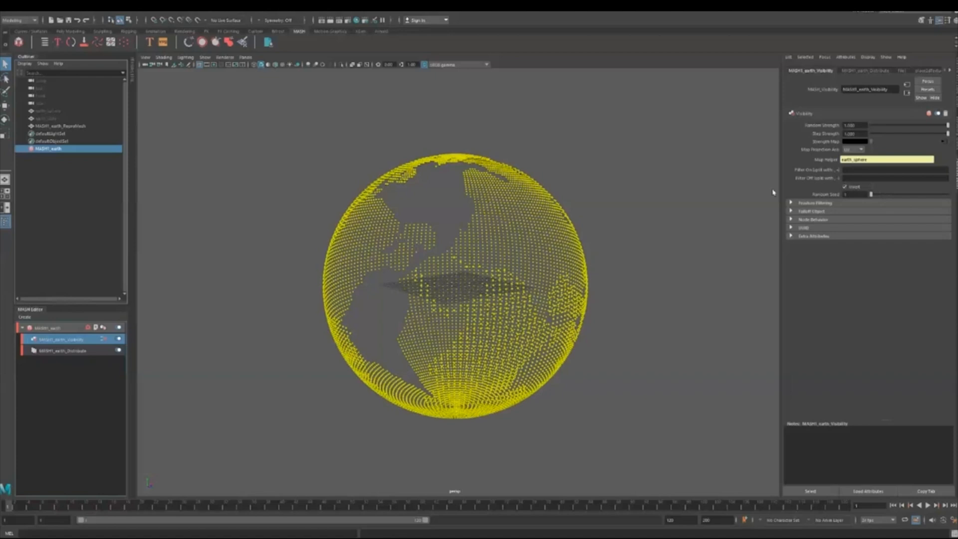
left_click_drag(519, 234, 763, 203, "alt")
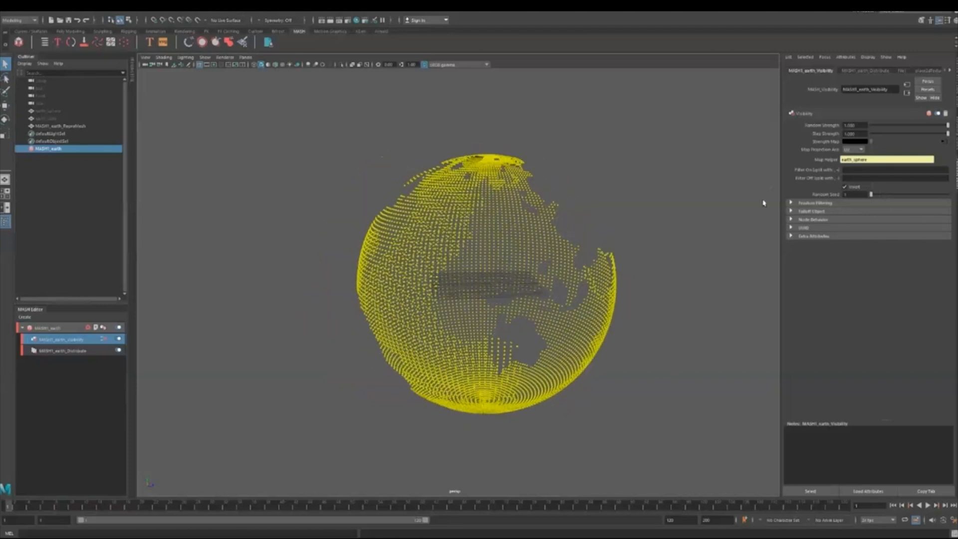
left_click(844, 187)
mouse_move(667, 316)
left_mouse_down("alt")
mouse_move(533, 288)
mouse_move(487, 298)
mouse_move(552, 314)
mouse_move(658, 313)
left_mouse_up("alt")
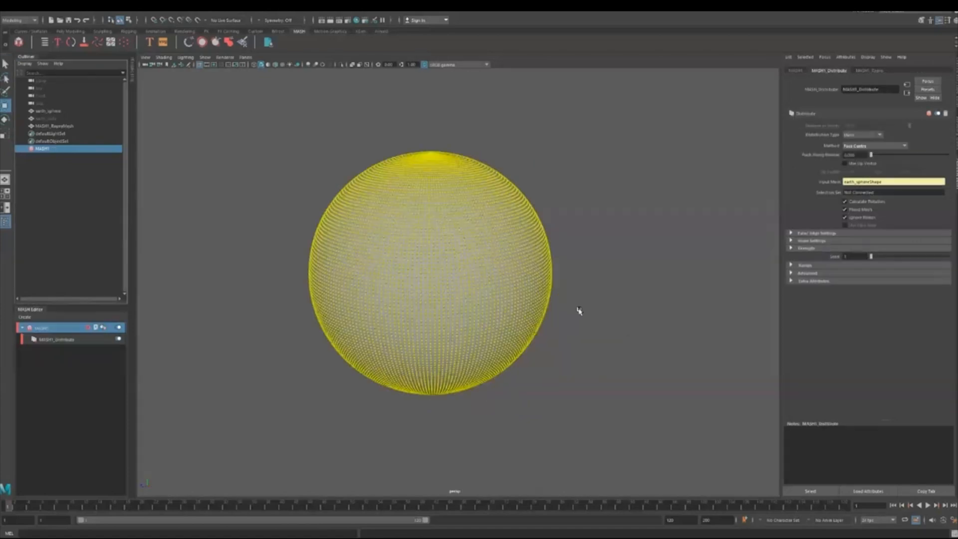
Set the axis and height subdivisions of the source sphere earth_dots to 10 and inspect the low-poly dots up close
left_click(46, 120)
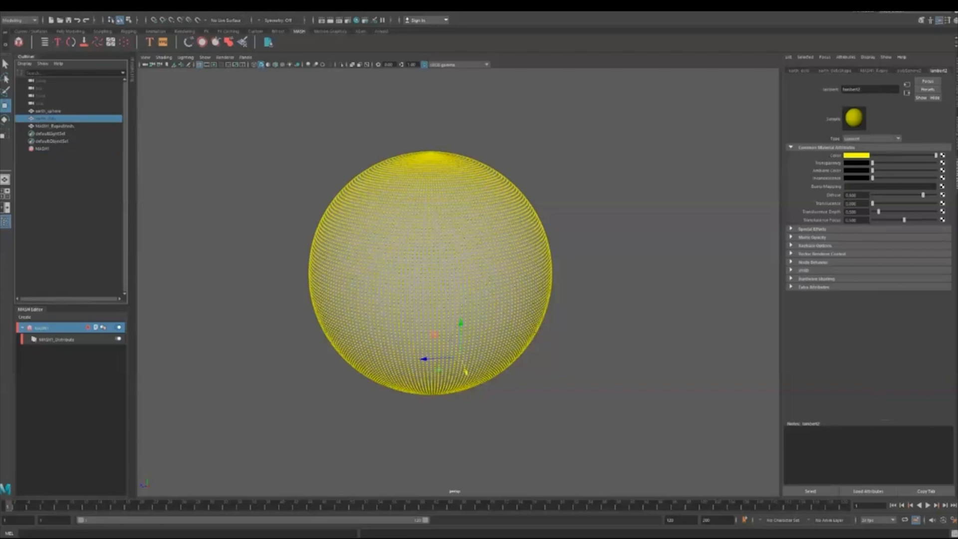
key("ctrl+a")
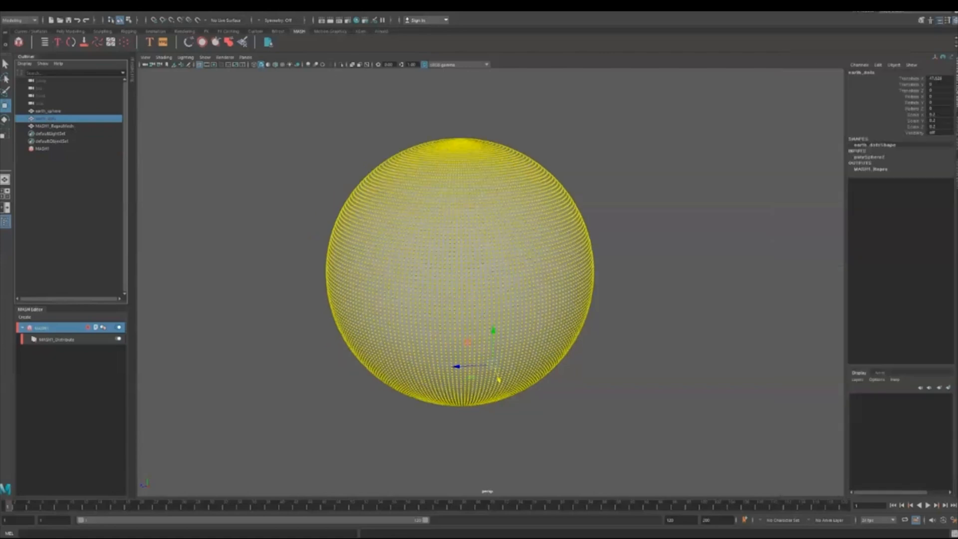
left_click(870, 157)
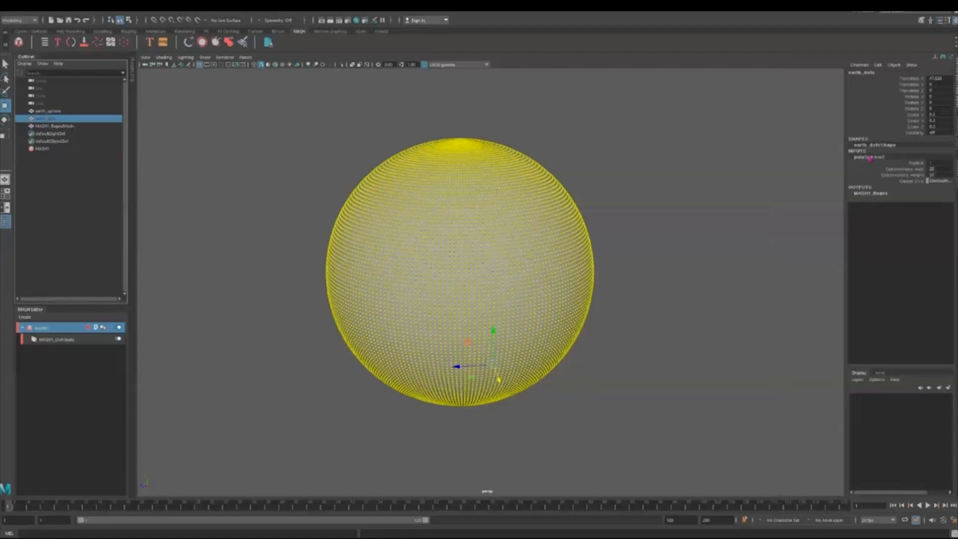
left_click(941, 169)
type("10")
left_click(939, 175)
type("10")
left_click(864, 170)
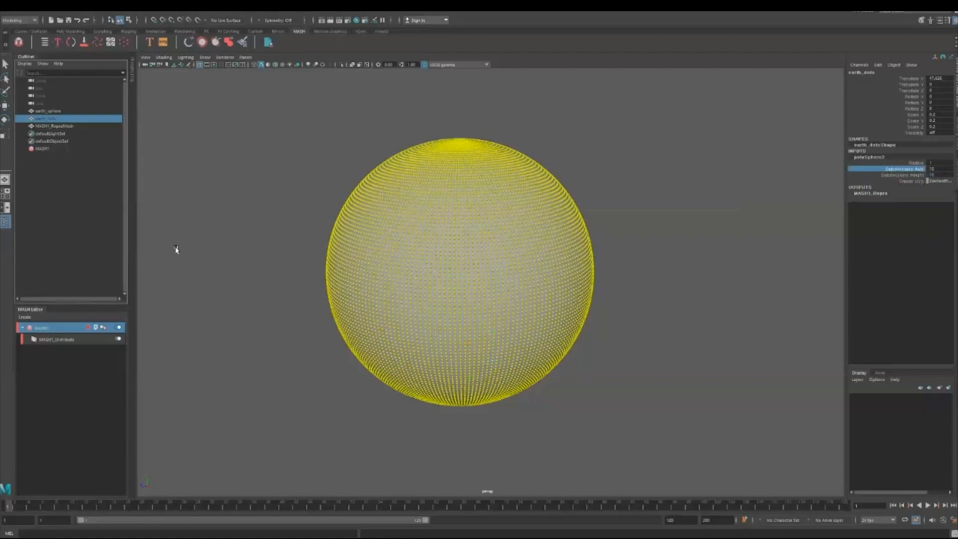
scroll(490, 279, "up", 3)
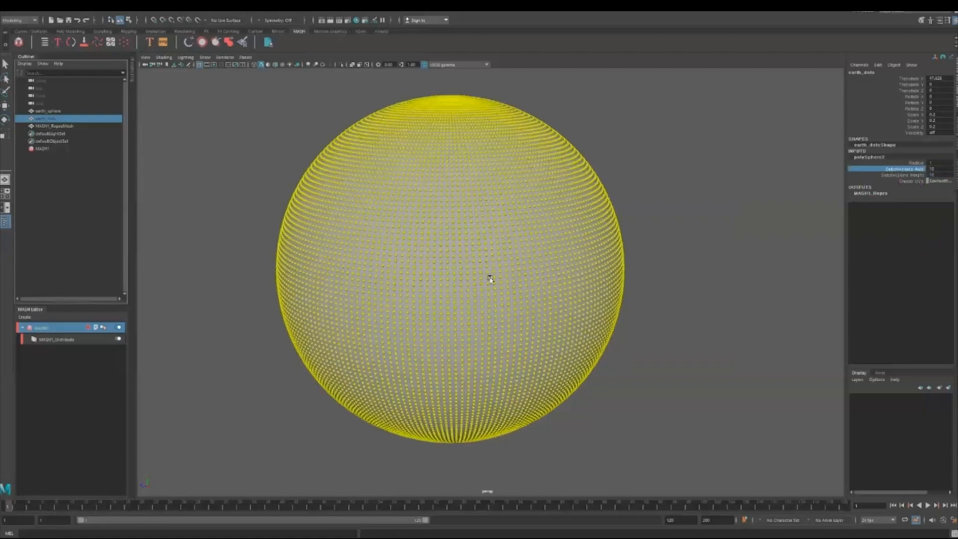
scroll(489, 277, "up", 10)
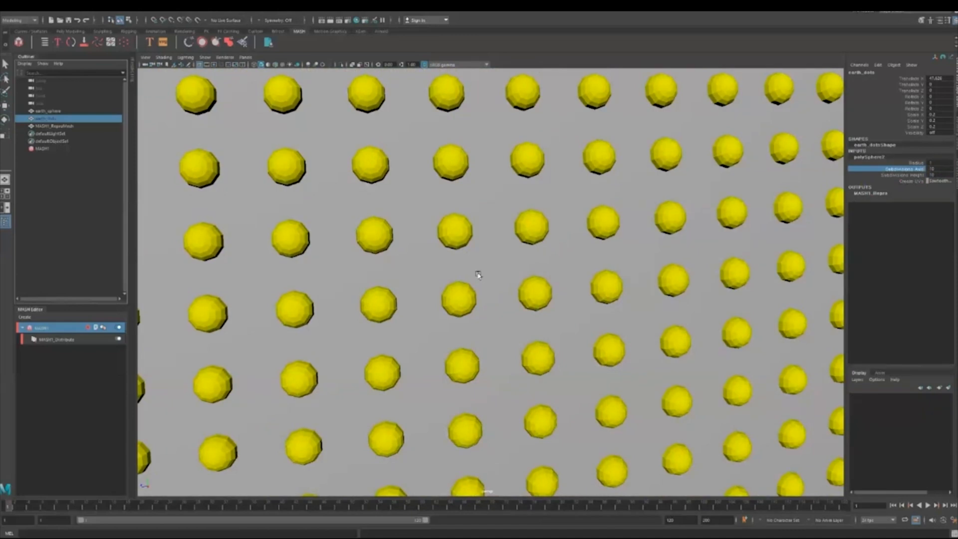
scroll(478, 275, "down", 10)
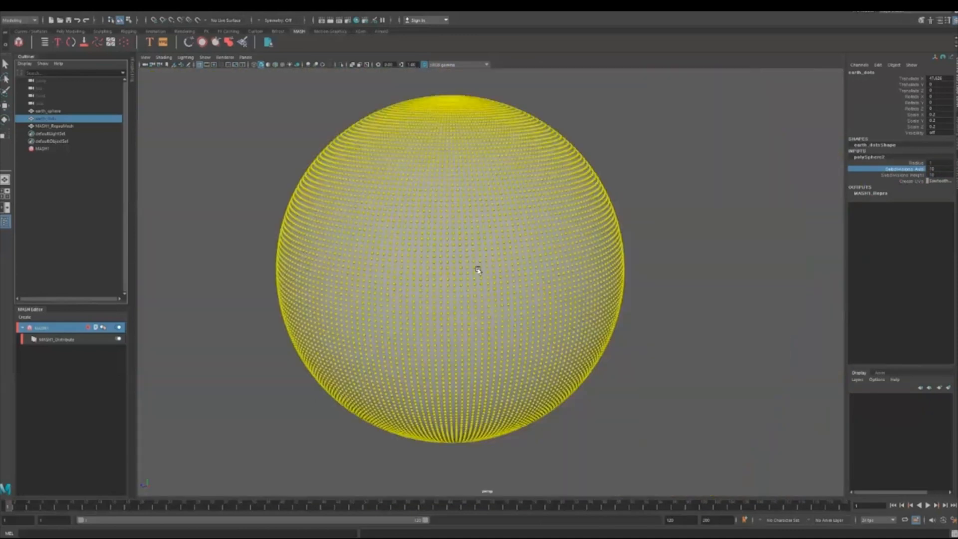
scroll(478, 270, "down", 3)
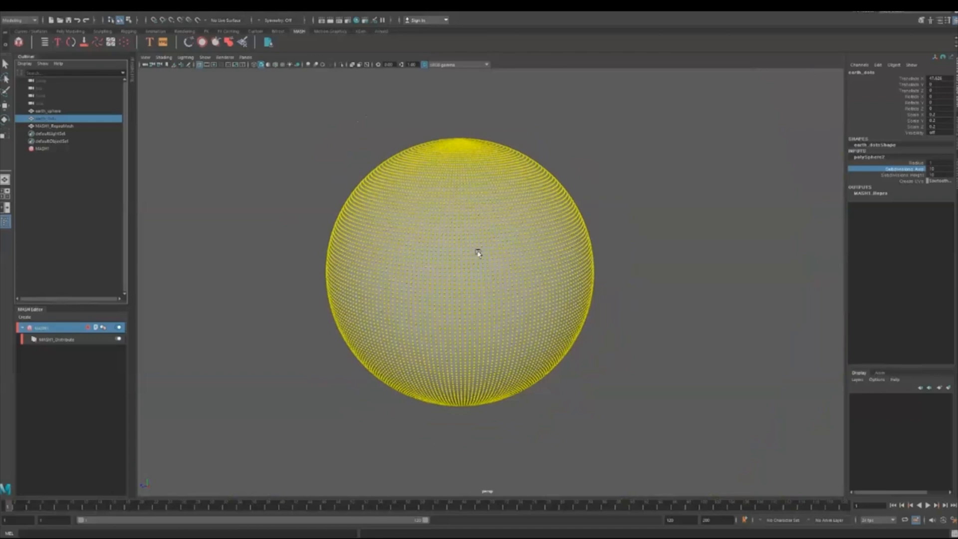
left_click_drag(514, 286, 548, 291, "alt")
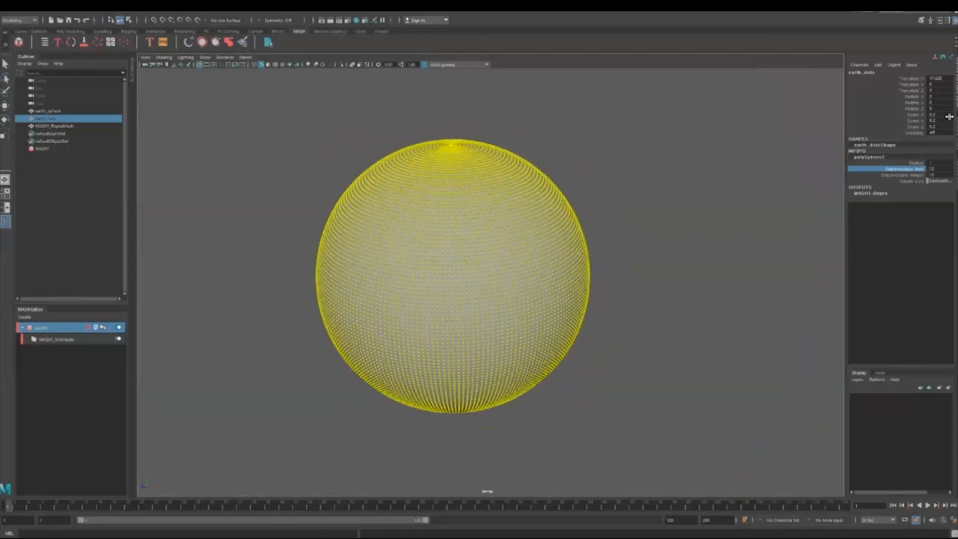
Check earth_sphere and earth_dots in the scene and inspect the dotted continents from several angles
left_click(49, 110)
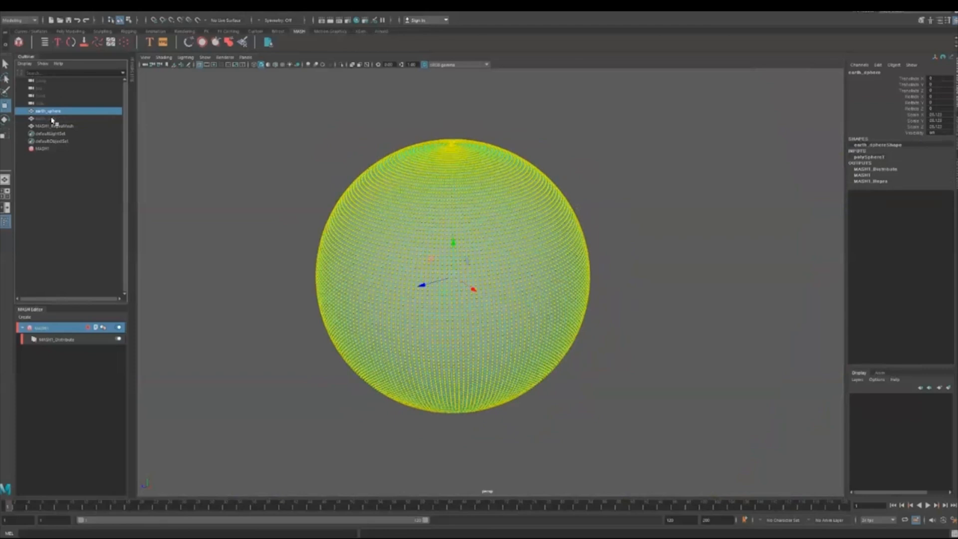
left_click(43, 111)
left_click(43, 118)
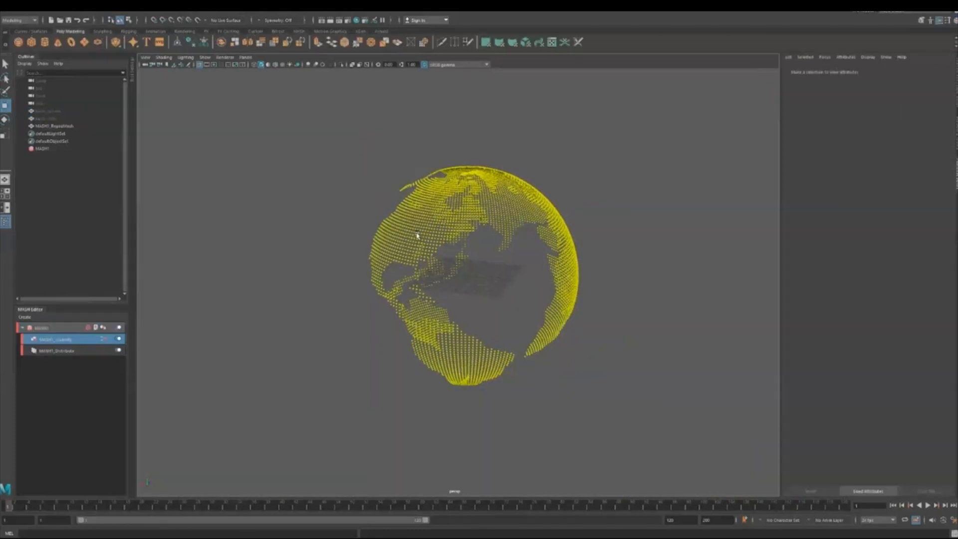
left_click_drag(417, 236, 527, 378, "alt")
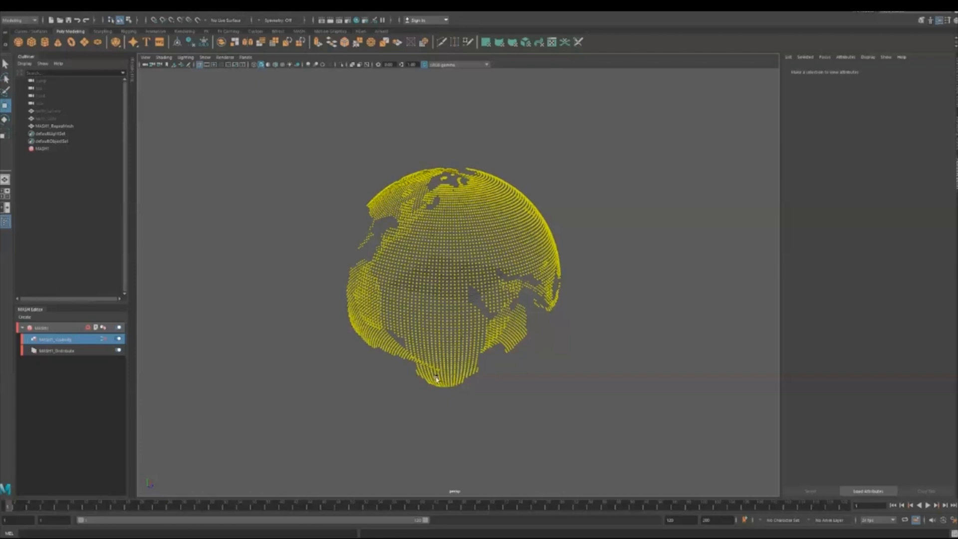
left_click_drag(328, 374, 395, 360, "alt")
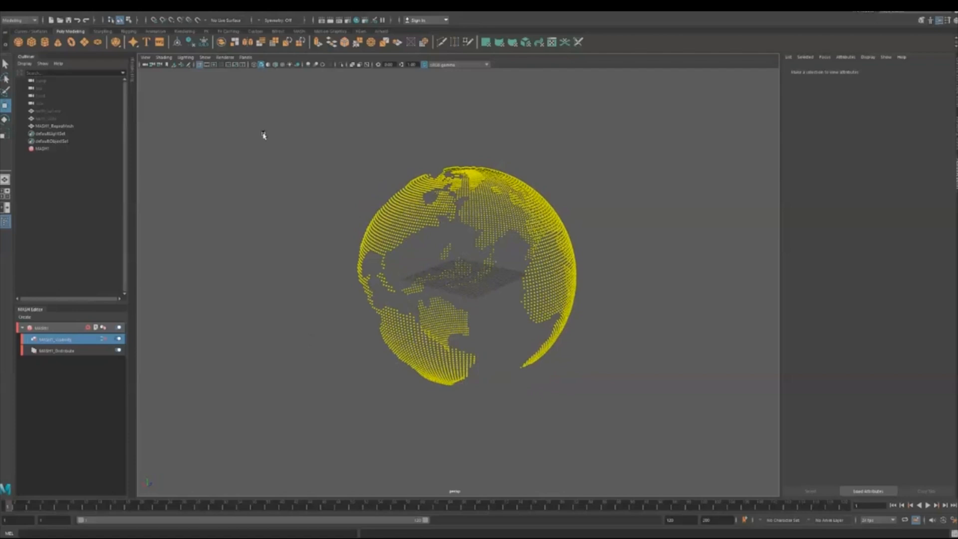
Create a polygon cylinder and move it along X out of the dotted globe
left_click(45, 43)
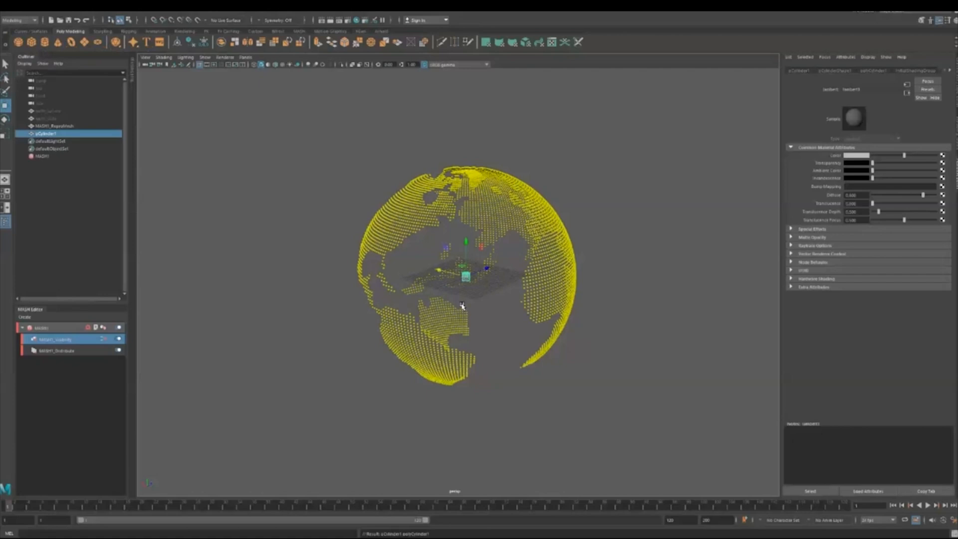
left_click_drag(462, 295, 623, 312, "alt")
middle_click_drag(673, 346, 544, 306, "alt")
scroll(541, 303, "up", 6)
middle_click_drag(637, 340, 524, 320, "alt")
scroll(596, 342, "up", 8)
middle_click_drag(596, 342, 545, 312, "alt")
scroll(543, 312, "up", 3)
left_click_drag(525, 305, 584, 281, "alt")
Try 6 axis subdivisions on the cylinder, then set them to 8 for an octagonal shape
key("ctrl+a")
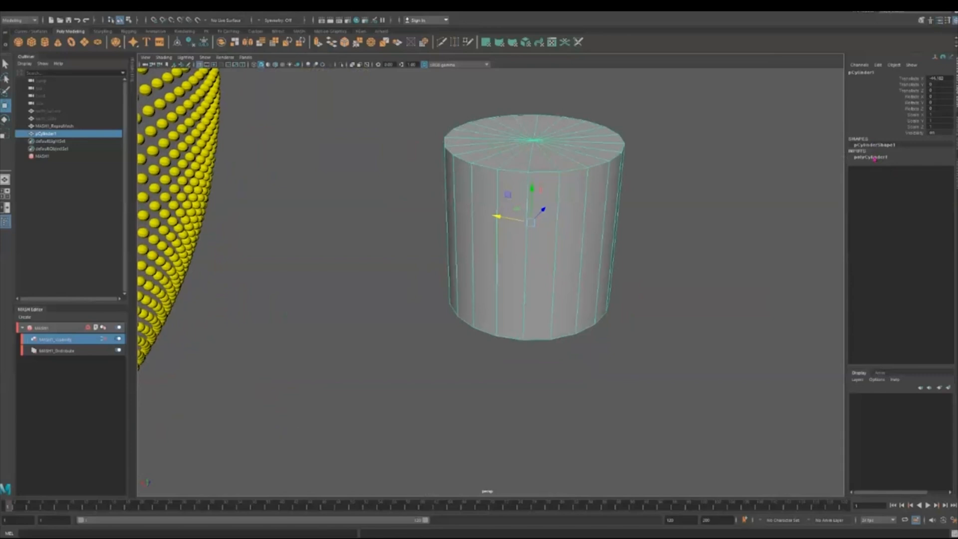
left_click(873, 157)
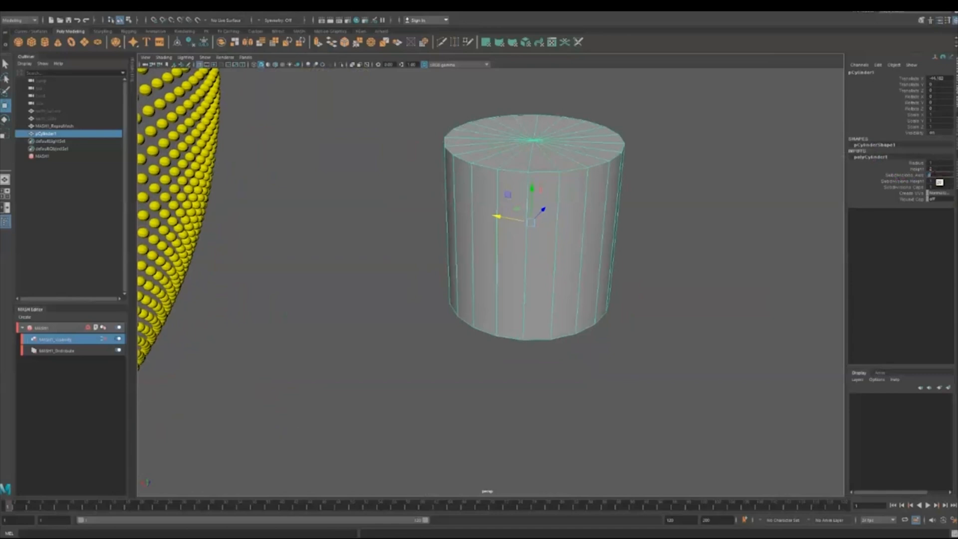
type("6")
key("Return")
mouse_move(566, 257)
left_mouse_down("alt")
mouse_move(570, 248)
mouse_move(570, 269)
left_mouse_up("alt")
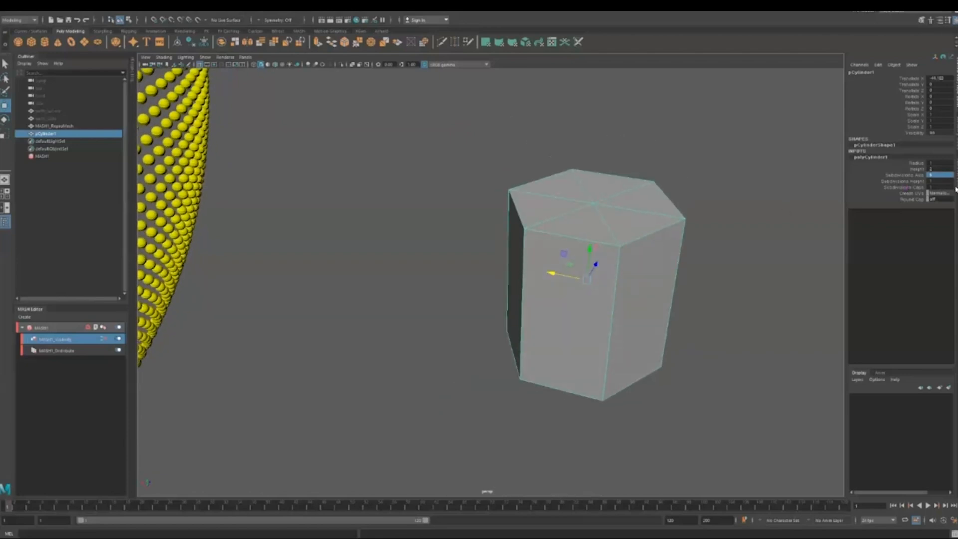
double_click(937, 174)
type("8")
key("Return")
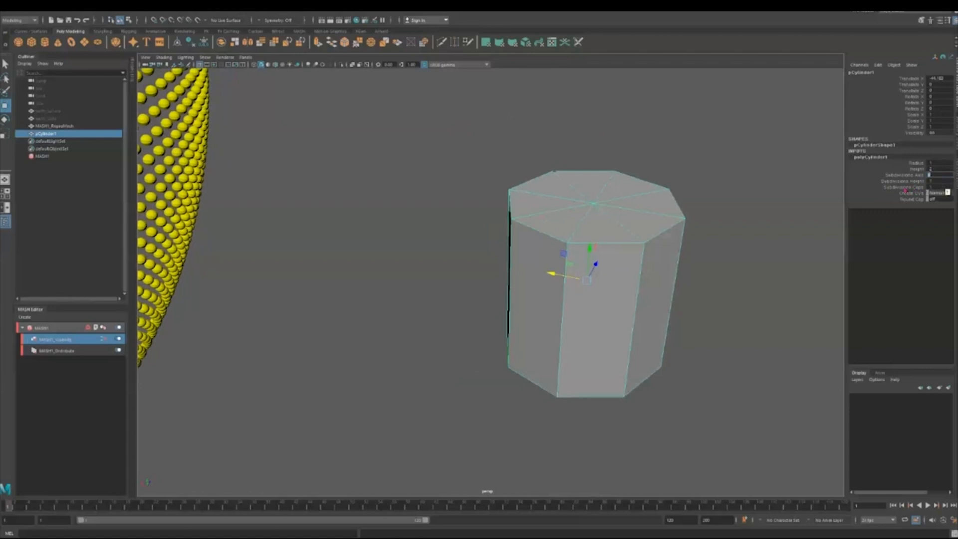
Set the cylinder's cap subdivisions to 2 and its height to 0.2 to make a flat octagonal disc
double_click(936, 187)
left_click_drag(609, 263, 628, 222, "alt")
left_click_drag(722, 213, 727, 209, "alt")
left_click(929, 168)
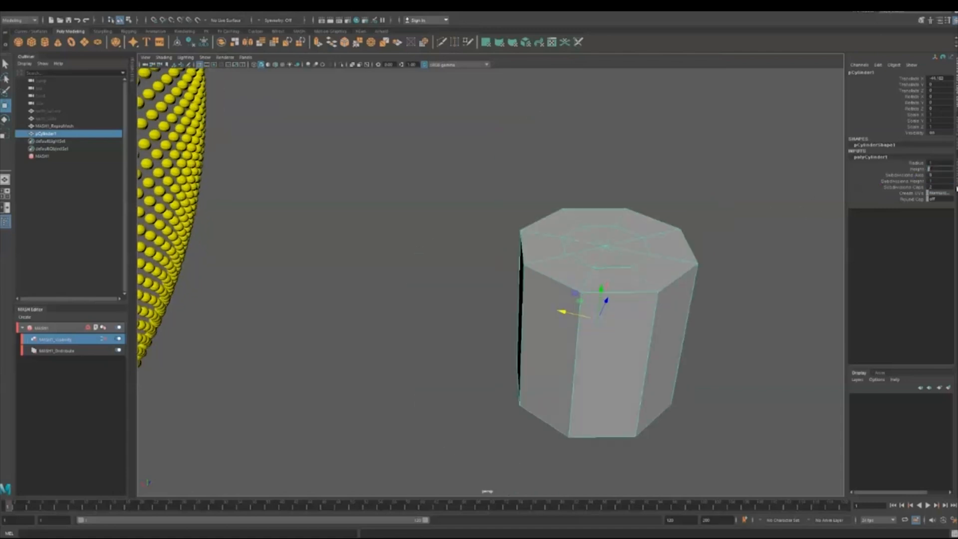
type("0.2")
key("Return")
left_click(589, 336)
left_click_drag(589, 337, 587, 324, "alt")
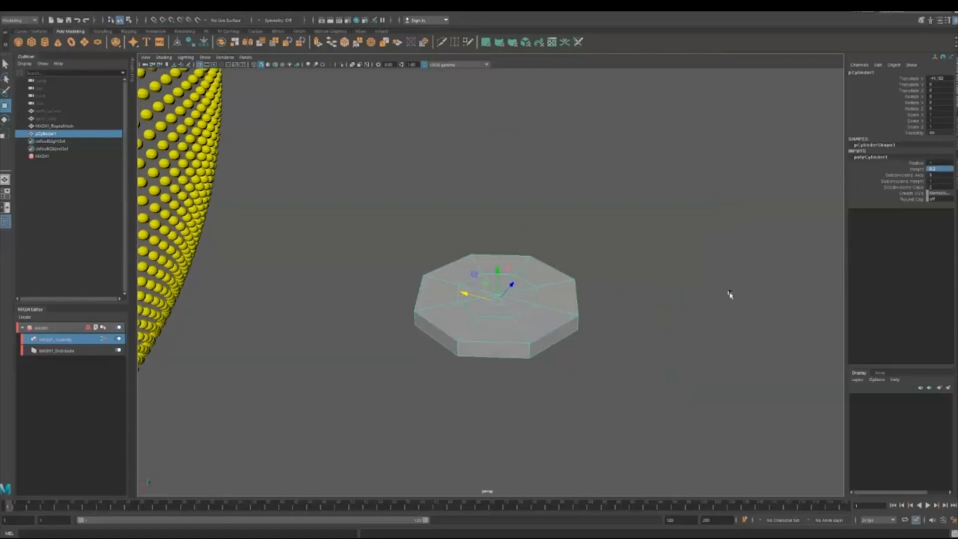
Select the eight inner triangular faces of the disc's upper cap and delete them
left_click(622, 267)
left_click(543, 334)
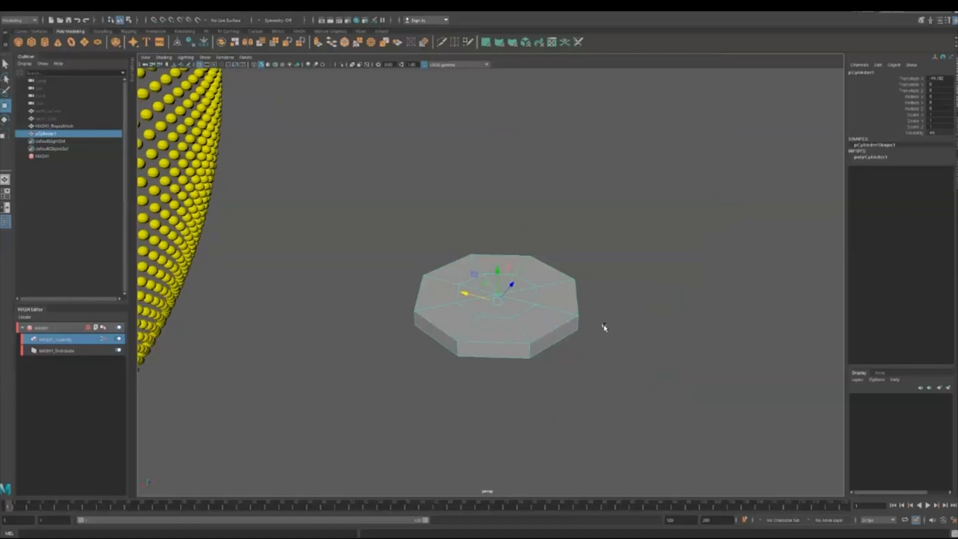
key("F11")
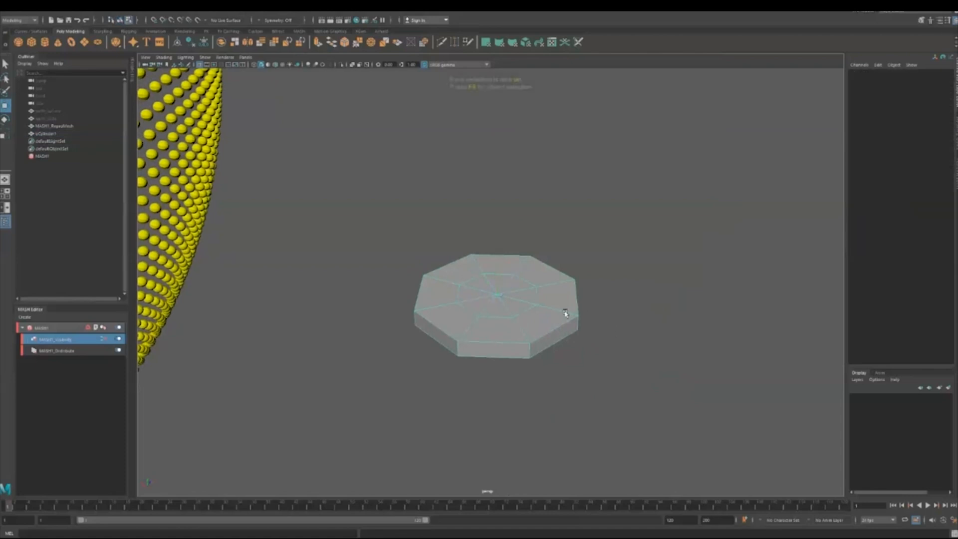
left_click(501, 309)
left_click(478, 307, "shift")
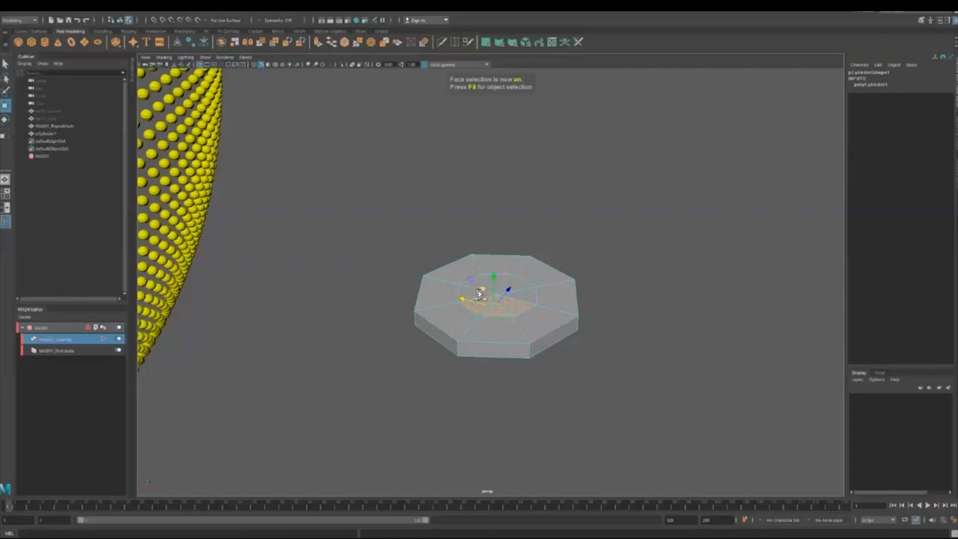
left_click(481, 285, "shift")
left_click(471, 296, "shift")
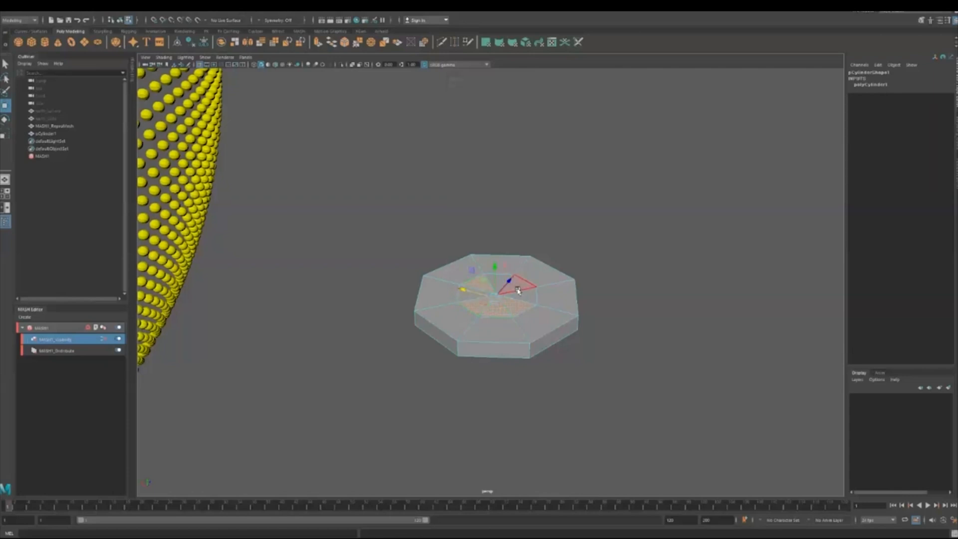
key("q")
left_click(520, 288, "shift")
left_click(499, 282, "shift")
left_click(474, 297, "shift")
left_click(526, 300, "shift")
key("Delete")
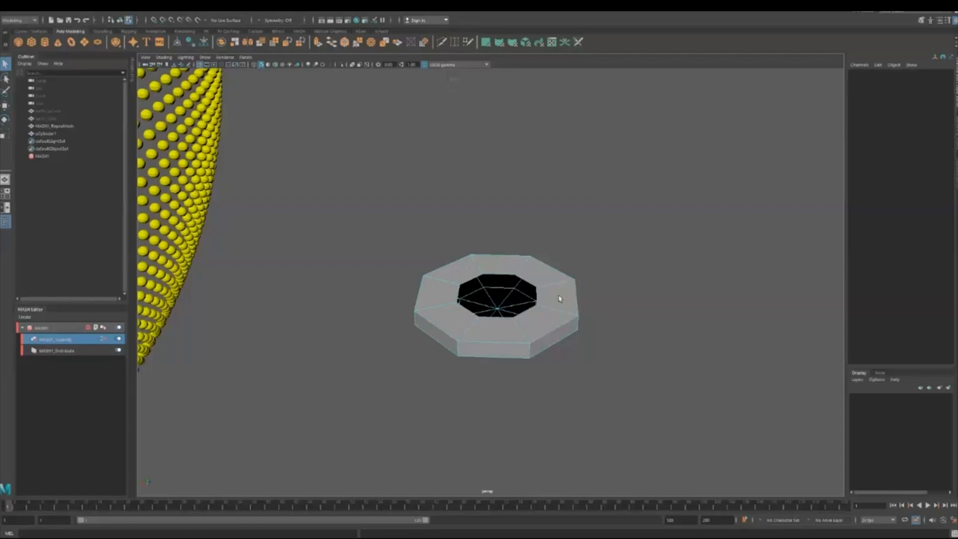
Select the eight inner triangular faces of the disc's lower cap through the opening and delete them
left_click(518, 304)
left_click(501, 297, "shift")
left_click(478, 299, "shift")
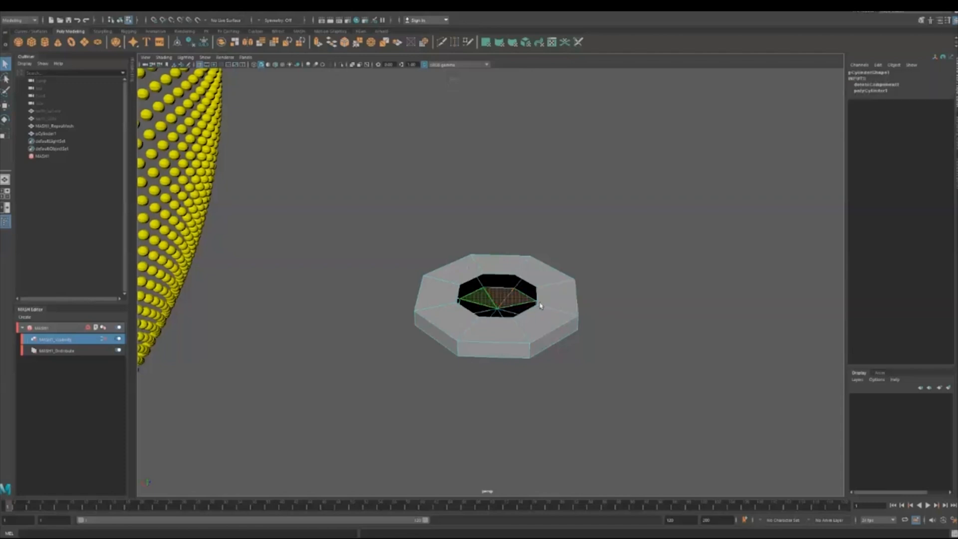
left_click_drag(632, 355, 627, 365, "alt")
scroll(615, 255, "down", 3)
left_click_drag(575, 410, 507, 343, "alt")
scroll(513, 365, "up", 3)
left_click(547, 370, "shift")
left_click(553, 378, "shift")
left_click(562, 380, "shift")
left_click(571, 379, "shift")
left_click(577, 373, "shift")
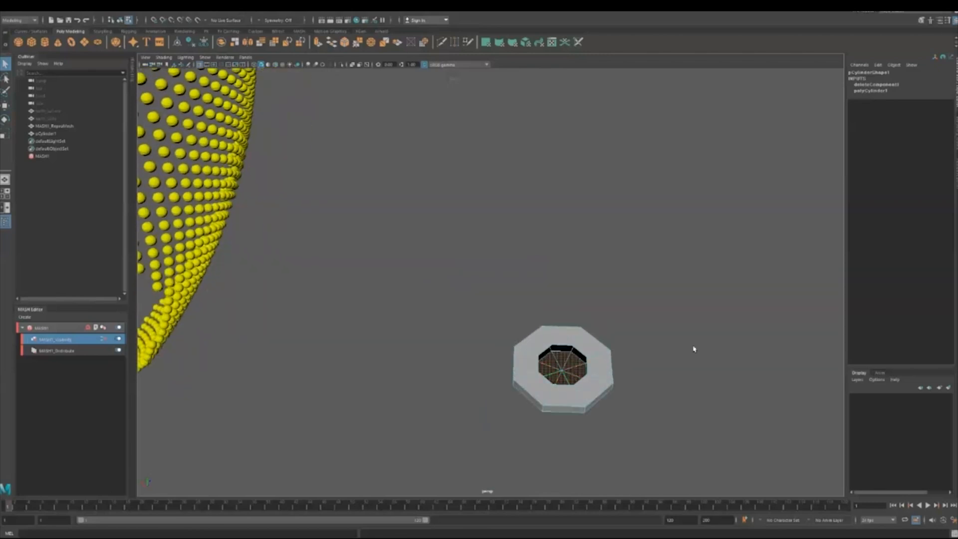
key("Delete")
Select the border edges around the upper and lower openings and bridge them to close the inner wall
left_click_drag(567, 352, 536, 342, "alt")
scroll(537, 343, "up", 5)
middle_click_drag(602, 396, 596, 340, "alt")
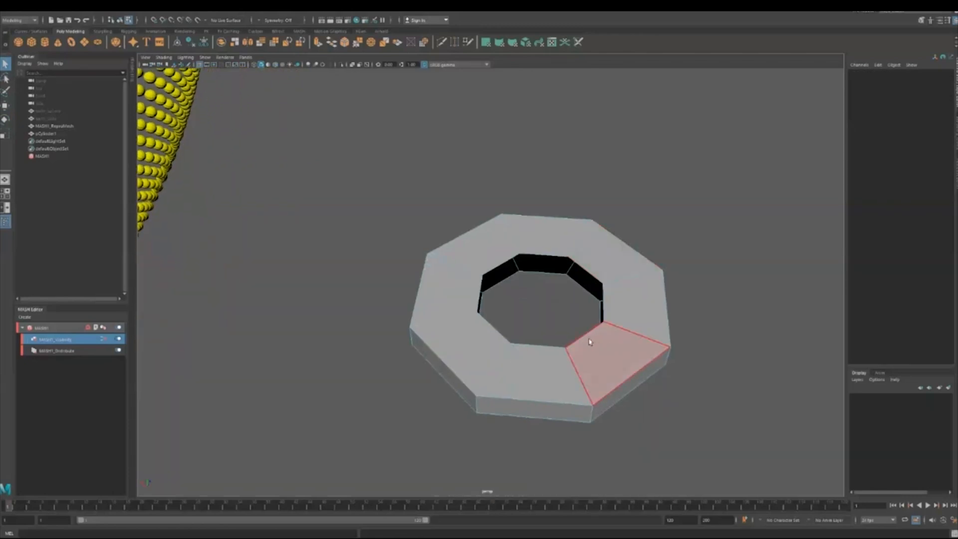
key("F10")
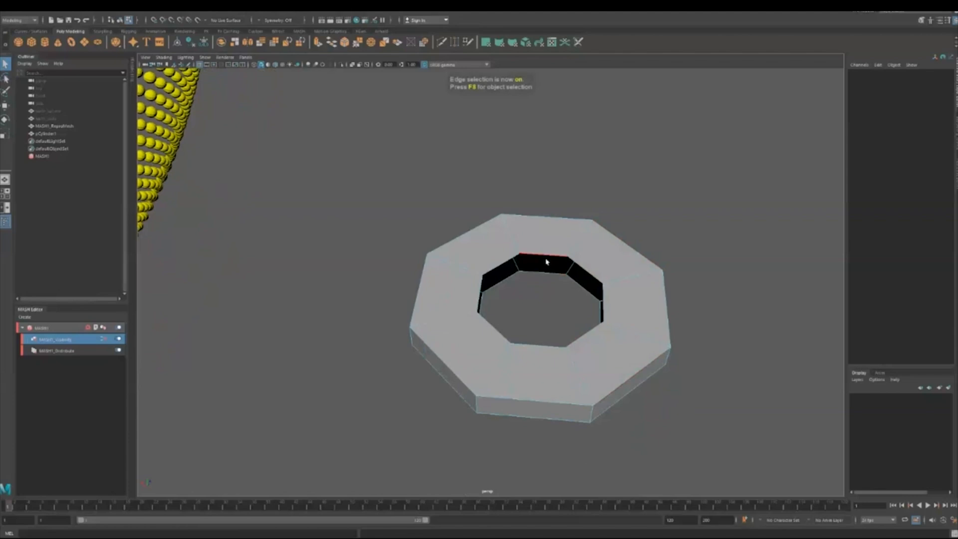
left_click(549, 267)
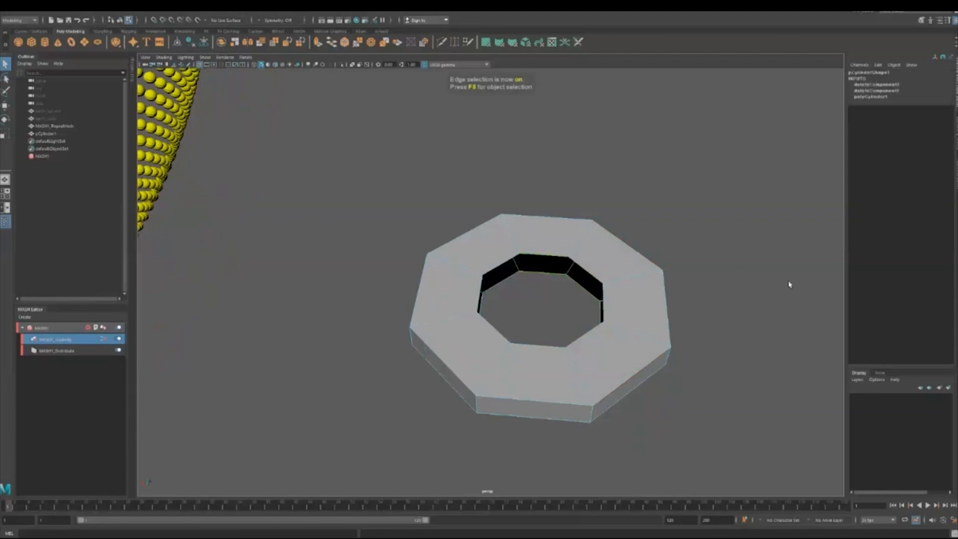
left_click(206, 12)
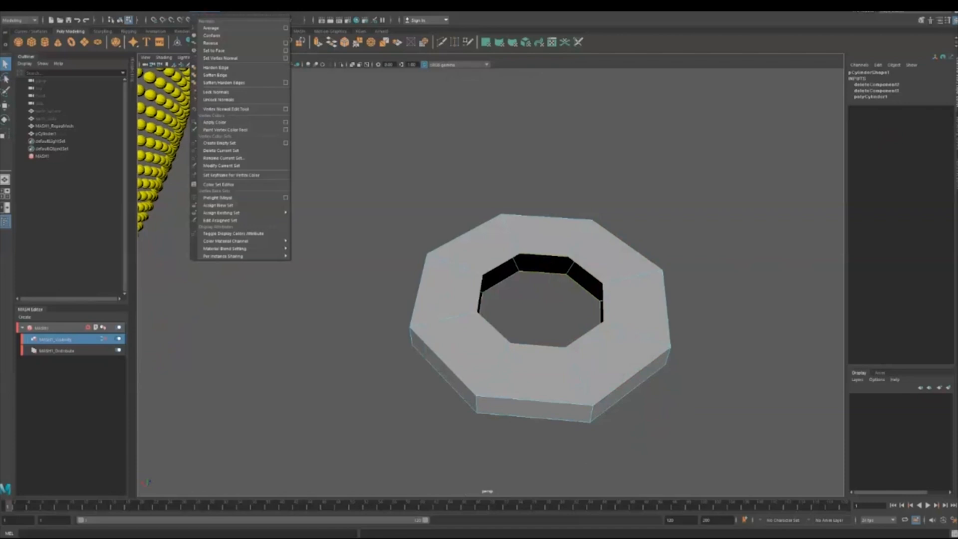
mouse_move(230, 12)
mouse_move(128, 11)
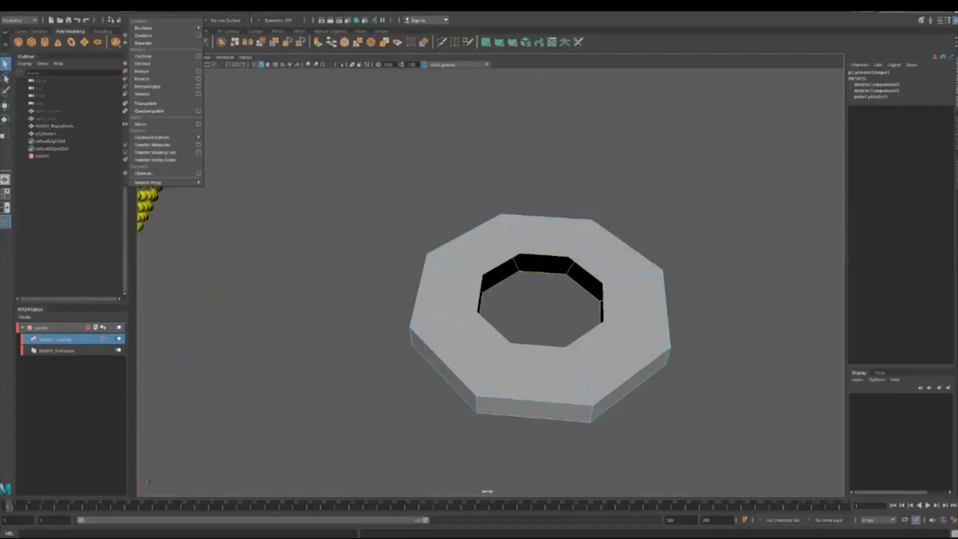
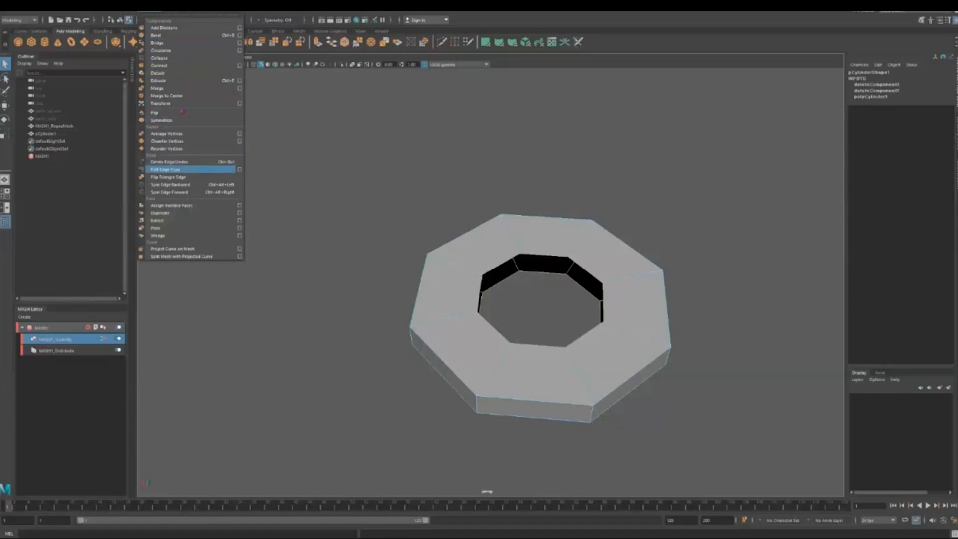
left_click(157, 43)
Return to object selection, select the octagonal ring and view it beside the dotted globe
mouse_move(290, 276)
left_mouse_down("alt")
mouse_move(274, 274)
mouse_move(286, 274)
left_mouse_up("alt")
scroll(289, 272, "down", 4)
left_click_drag(408, 267, 404, 268, "alt")
left_click(6, 64)
left_click(484, 278)
left_click_drag(484, 277, 523, 272, "alt")
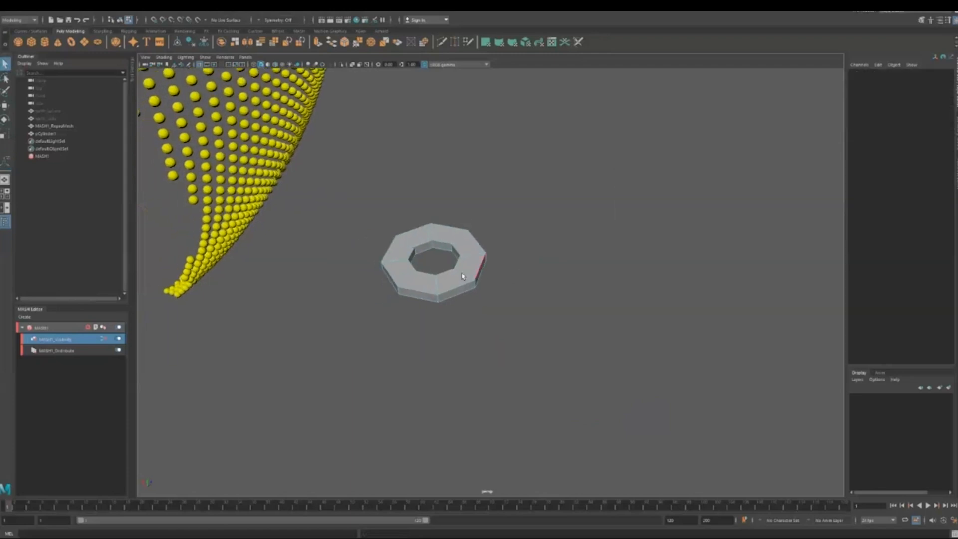
key("F8")
left_click(648, 289)
left_click(430, 293)
left_click_drag(485, 312, 459, 216, "alt")
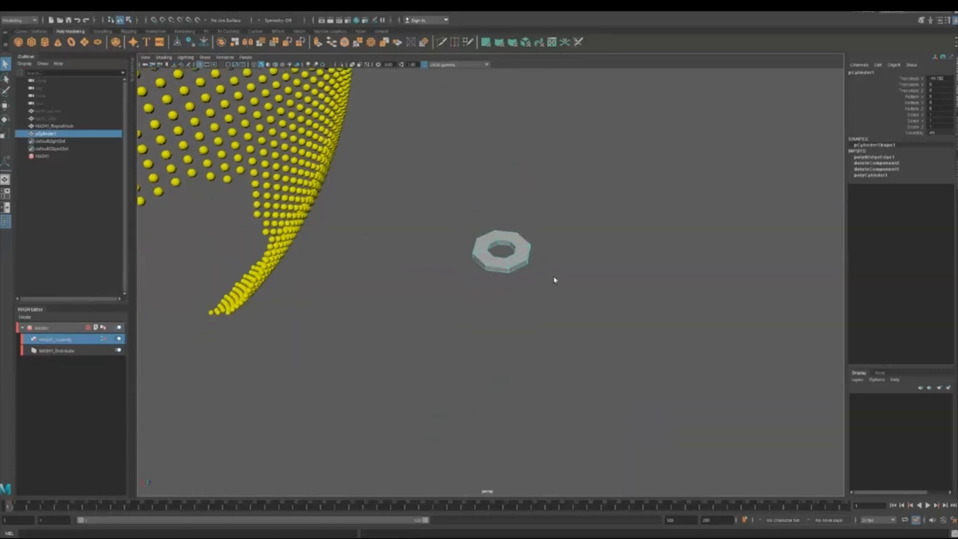
Scale the octagonal ring down slightly
key("r")
middle_click_drag(487, 280, 495, 262)
right_click_drag(496, 262, 541, 279, "alt")
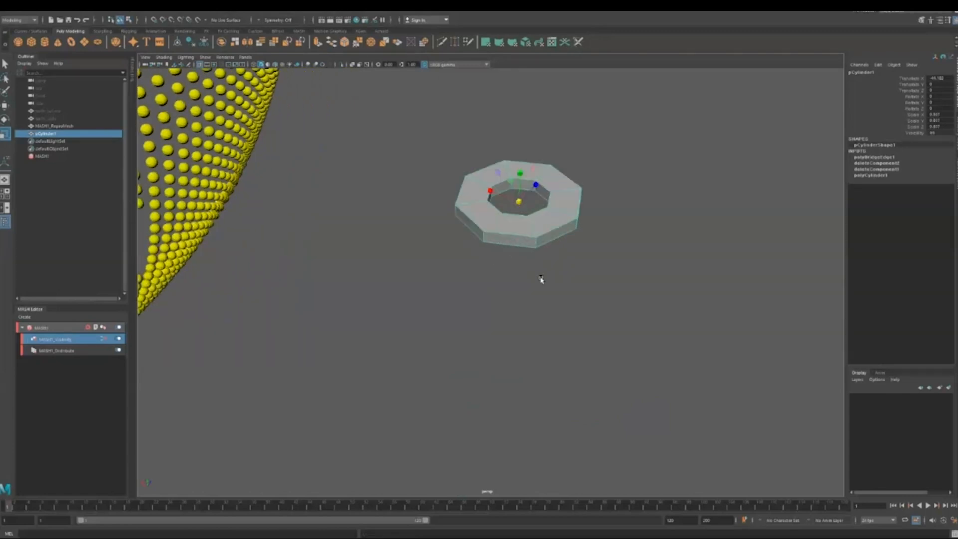
left_click_drag(540, 280, 542, 281, "alt")
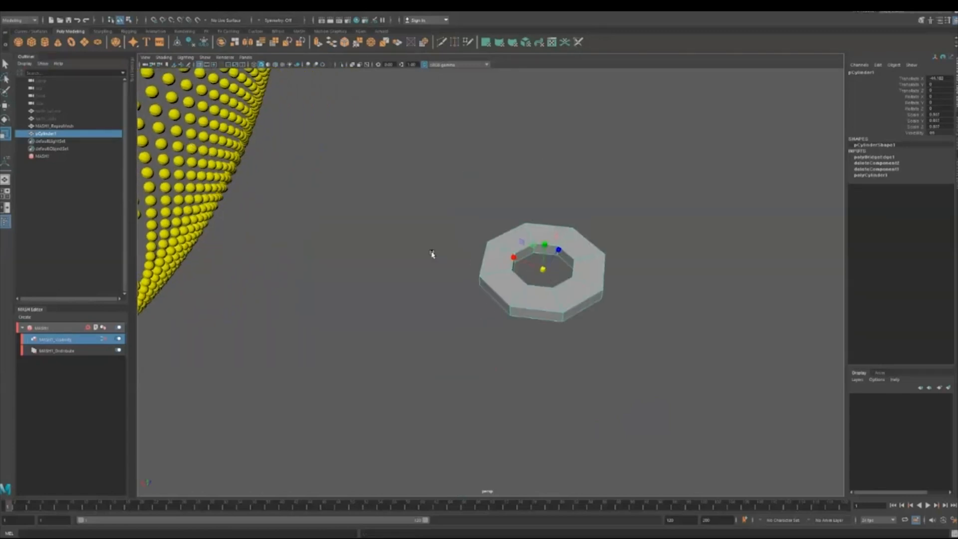
Select the ring's inner vertices and scale them outward to widen the hole
left_click(407, 257)
key("F9")
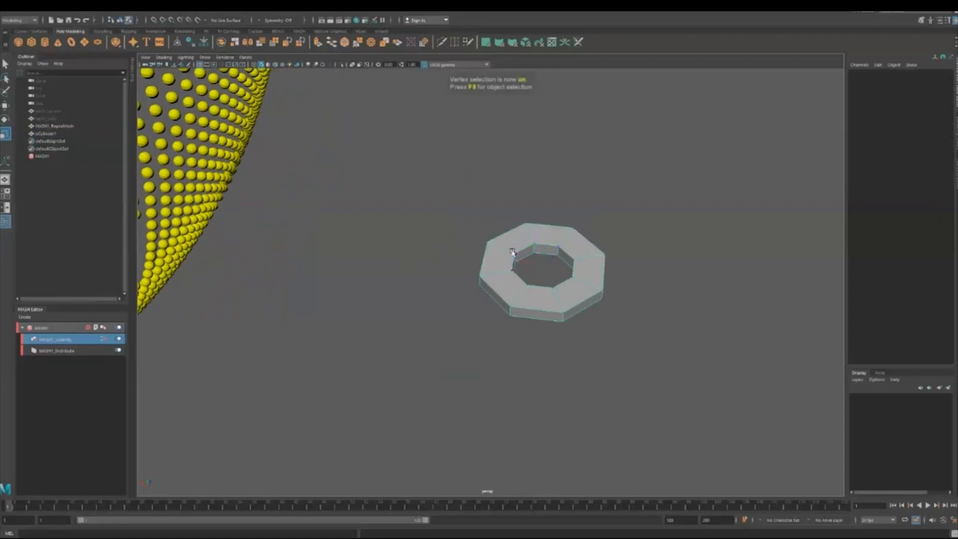
left_click_drag(559, 313, 557, 323, "alt")
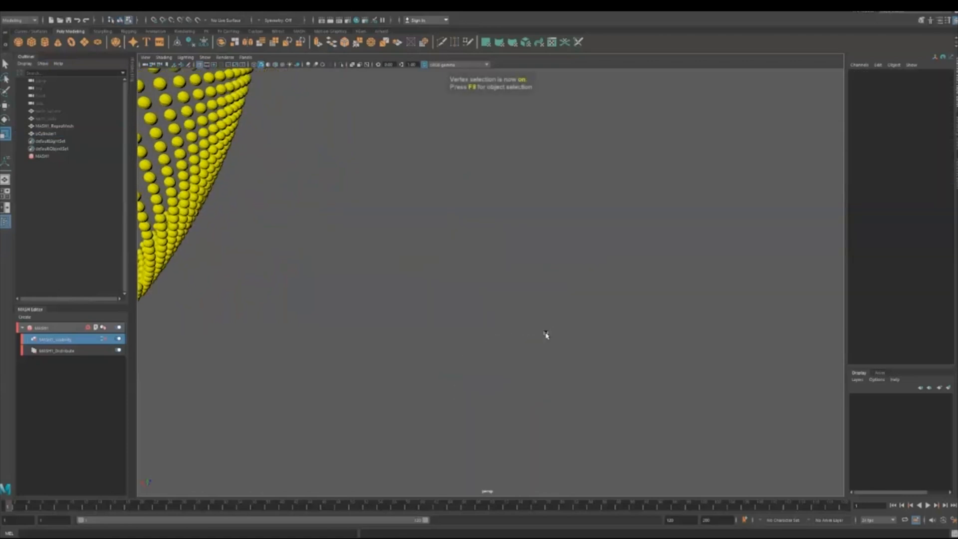
key("a")
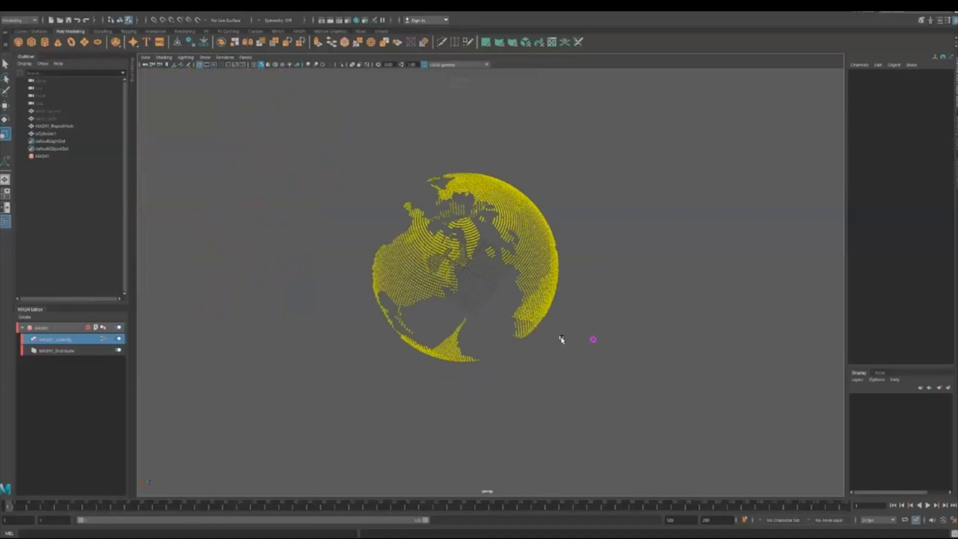
left_click_drag(575, 325, 604, 357)
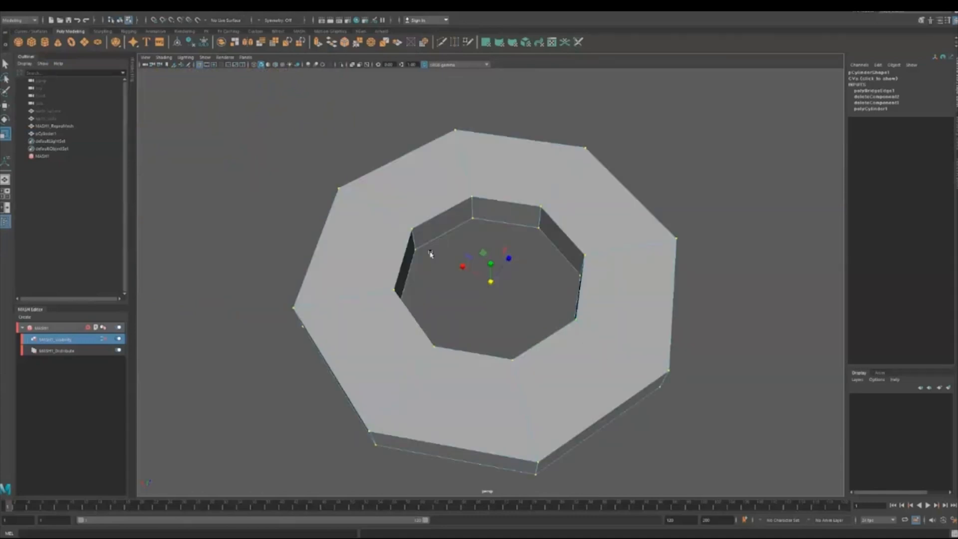
left_click_drag(466, 325, 476, 340, "alt")
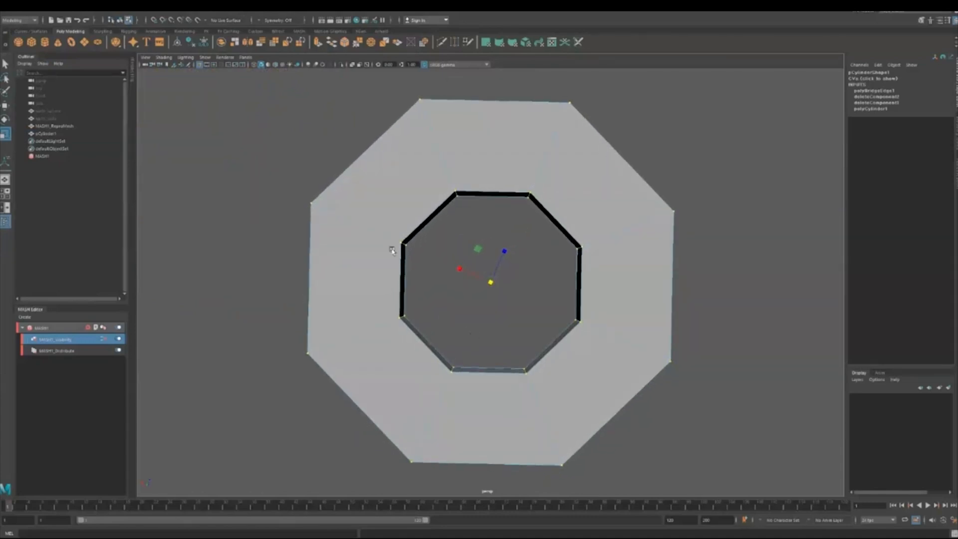
left_click_drag(375, 171, 556, 354)
left_click_drag(491, 282, 545, 212)
left_click_drag(496, 321, 475, 290, "alt")
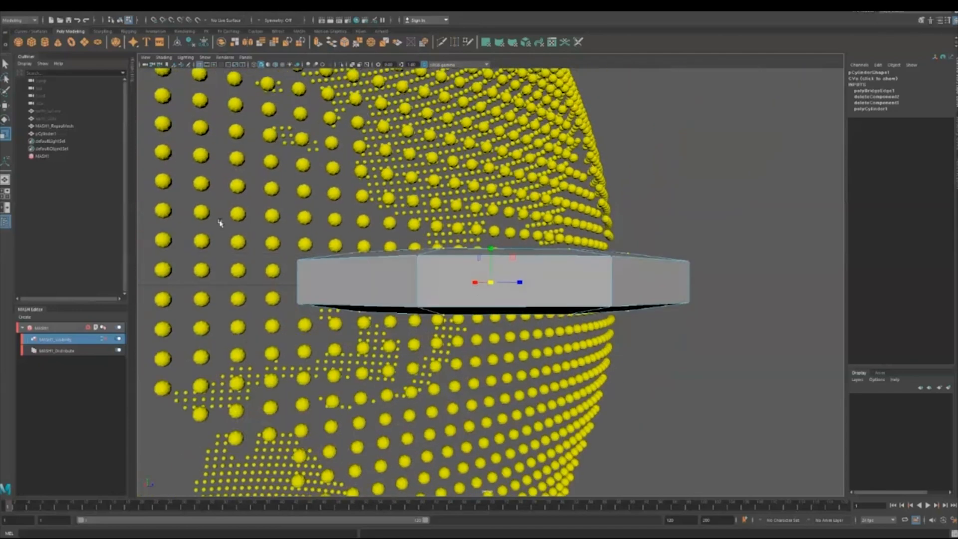
Undo the last vertex edit and move the ring's upper vertices down to make the ring thinner
key("ctrl+z")
left_click_drag(495, 282, 531, 273, "alt")
left_click_drag(452, 366, 704, 279, "alt")
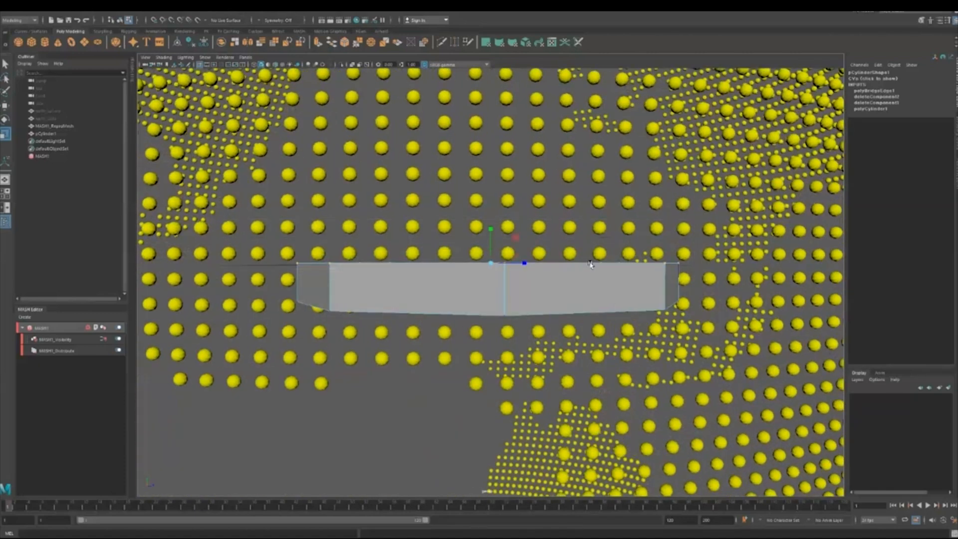
key("w")
left_click_drag(491, 245, 444, 267)
Delete two opposite faces of the ring's inner wall
key("F11")
left_click(455, 243)
key("Delete")
left_click_drag(433, 316, 556, 280, "alt")
left_click(541, 255)
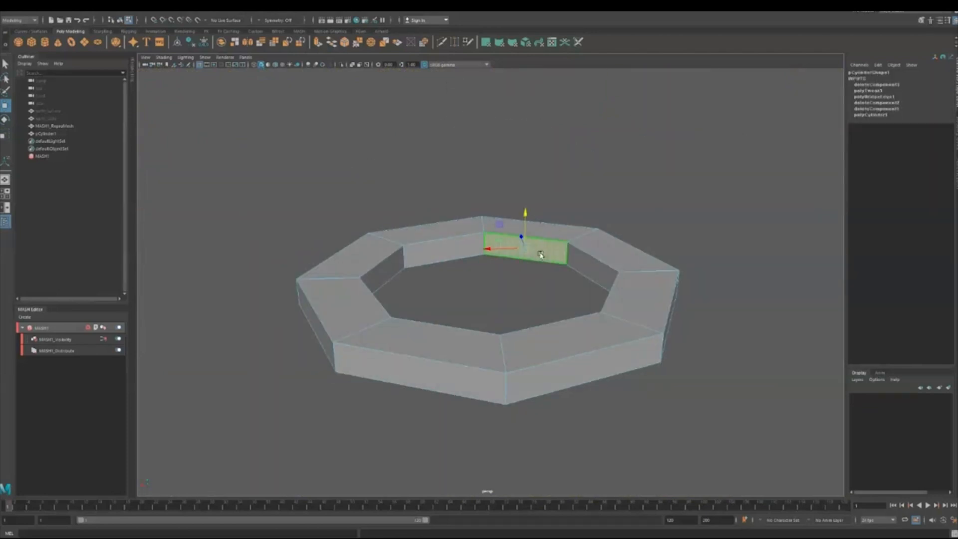
key("Delete")
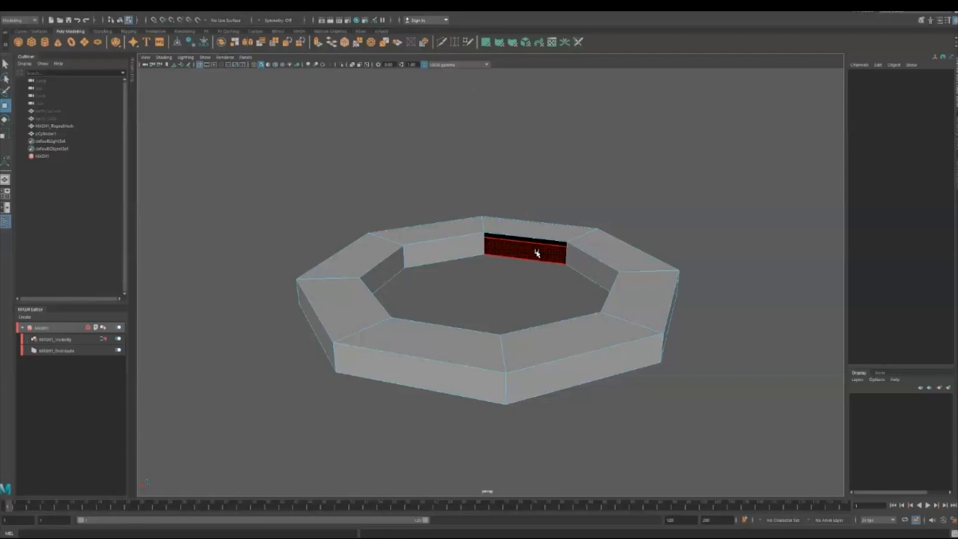
Select the border edges of the two opposite wall openings and bridge them into a bar across the hole
key("F9")
left_click_drag(520, 287, 465, 272, "alt")
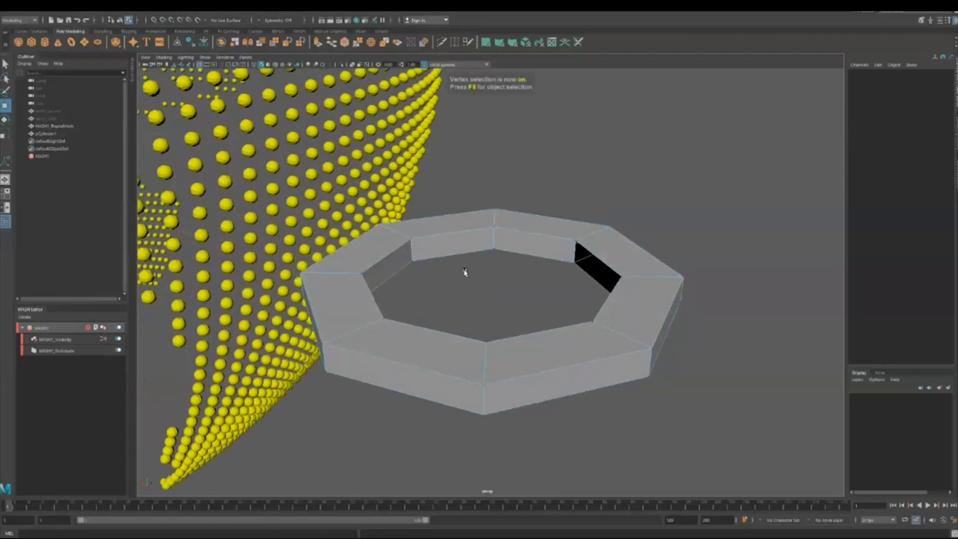
key("F10")
left_click(599, 260)
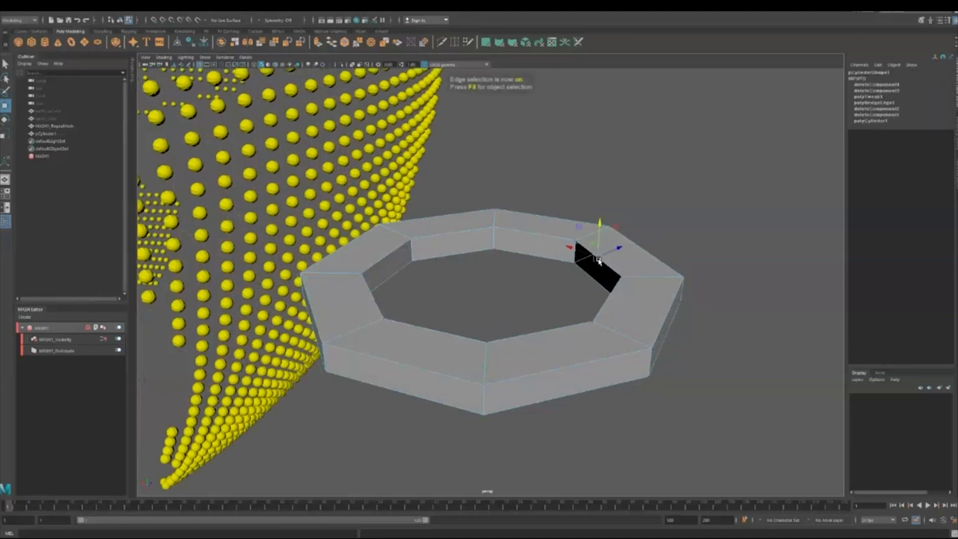
left_click_drag(525, 299, 451, 249, "alt")
double_click(453, 221, "shift")
left_click(191, 12)
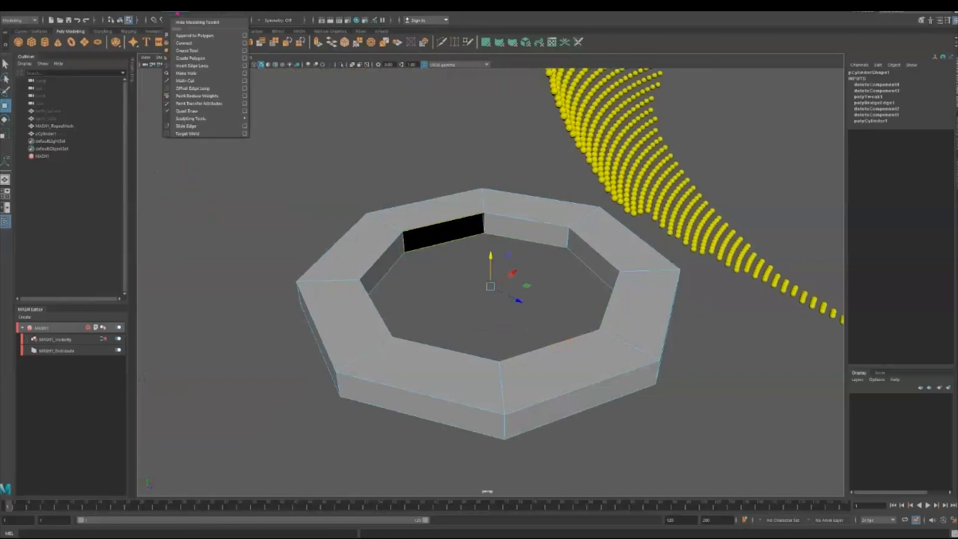
mouse_move(150, 14)
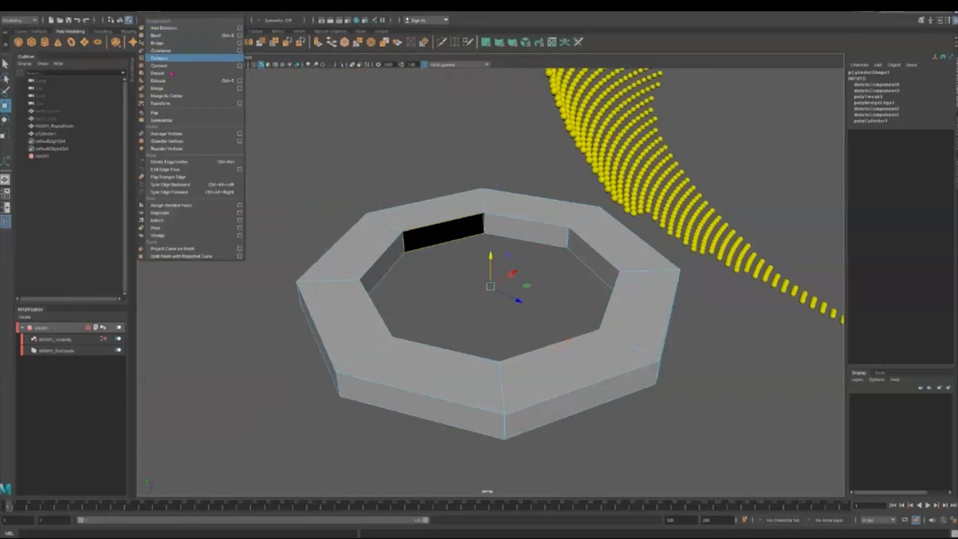
left_click(157, 43)
mouse_move(386, 303)
left_mouse_down("alt")
mouse_move(354, 320)
mouse_move(372, 312)
mouse_move(365, 321)
mouse_move(320, 315)
mouse_move(323, 301)
mouse_move(379, 308)
left_mouse_up("alt")
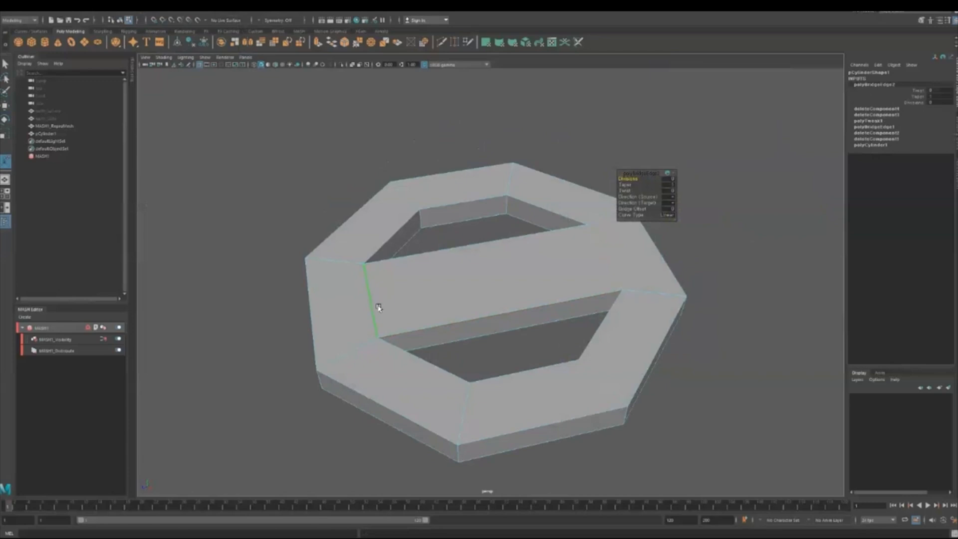
key("F9")
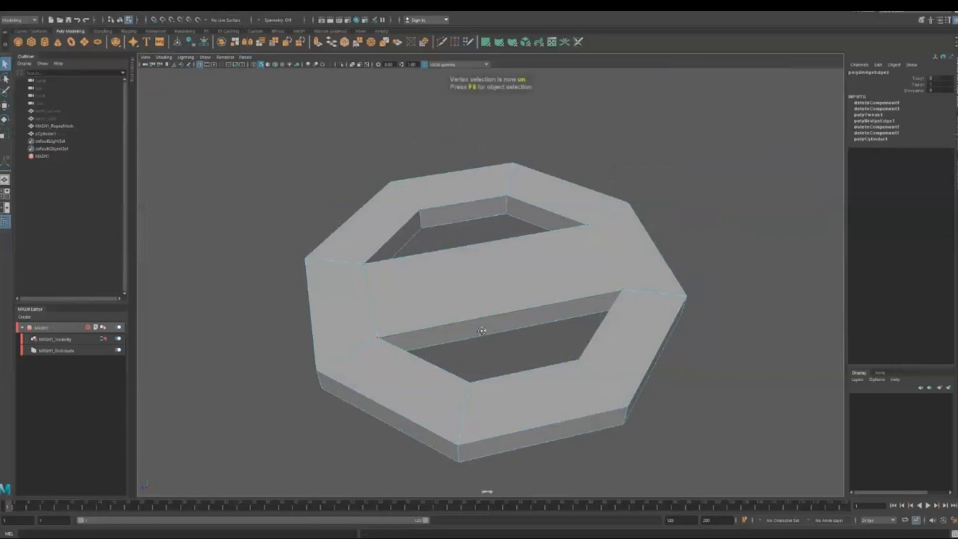
left_click_drag(482, 331, 468, 355, "alt")
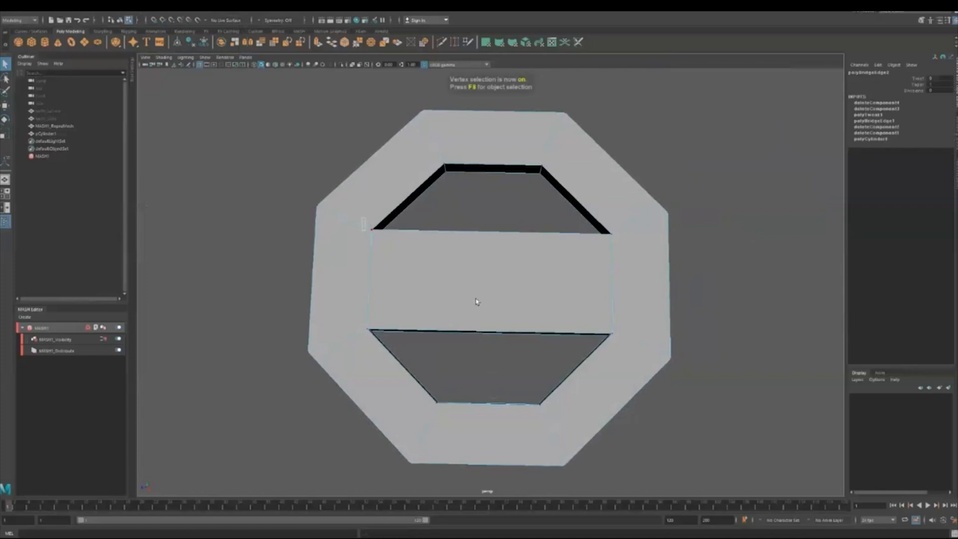
left_click(627, 351)
key("r")
left_click(501, 309)
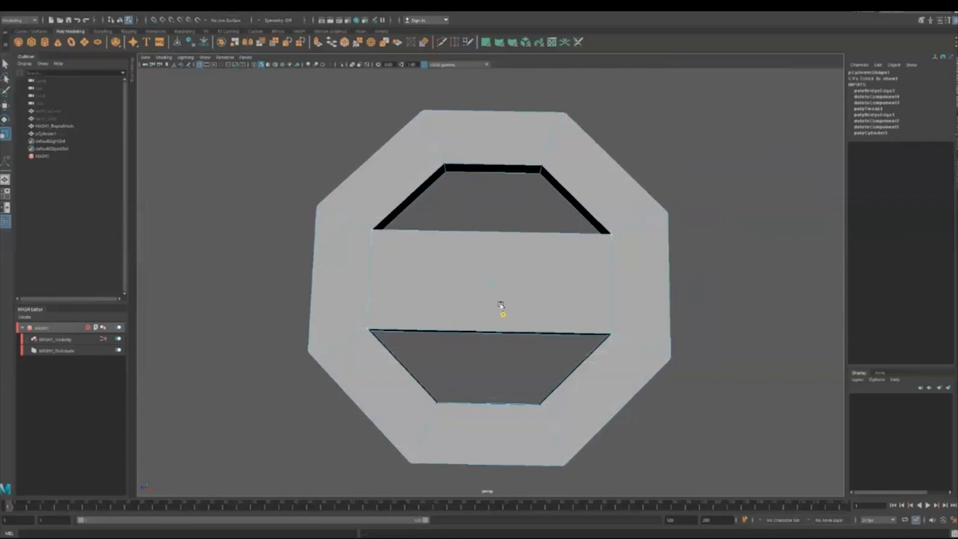
left_click(500, 310)
left_click_drag(538, 338, 614, 304, "alt")
left_click_drag(241, 175, 748, 394)
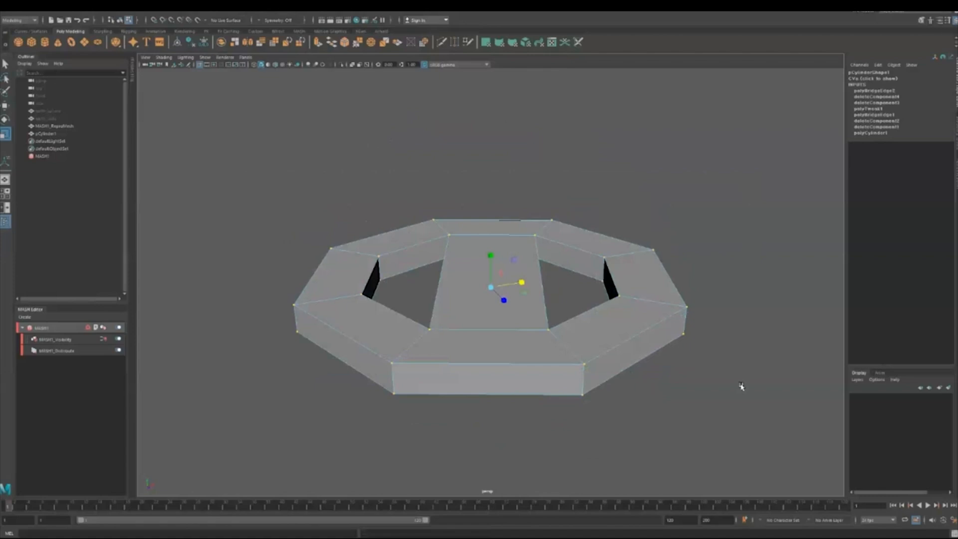
left_click_drag(624, 400, 622, 439, "alt")
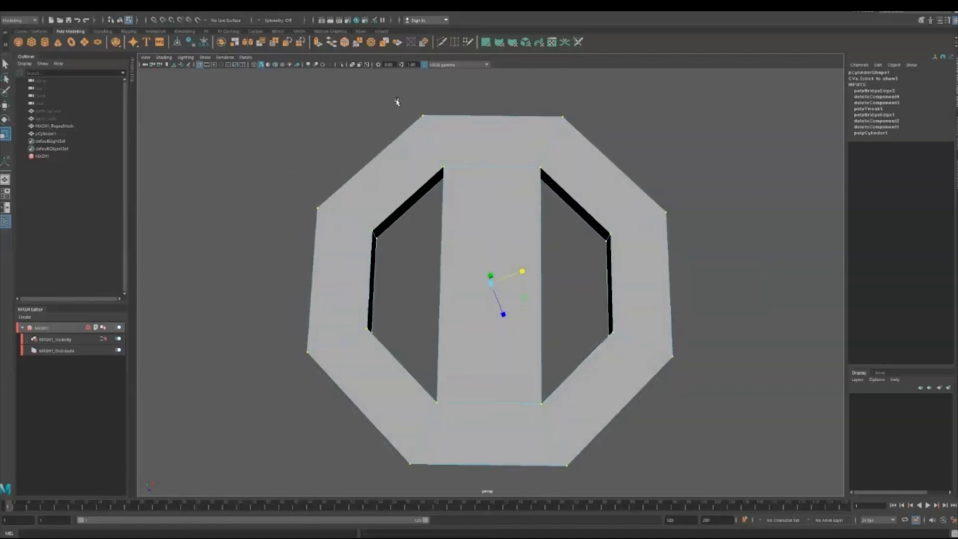
left_click_drag(414, 97, 561, 480)
left_click(227, 107)
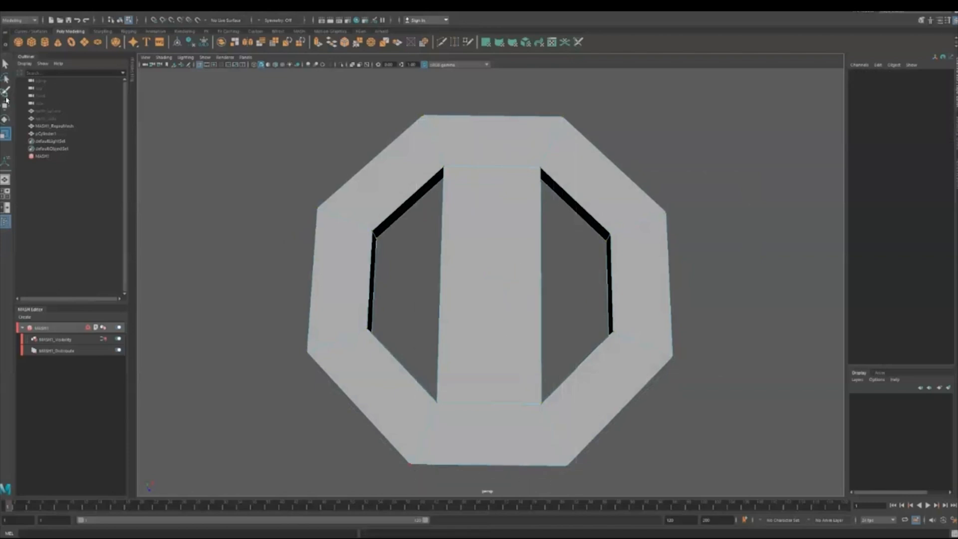
Return to object selection, reset the Move tool, set its axis orientation to Object and close its settings
double_click(5, 106)
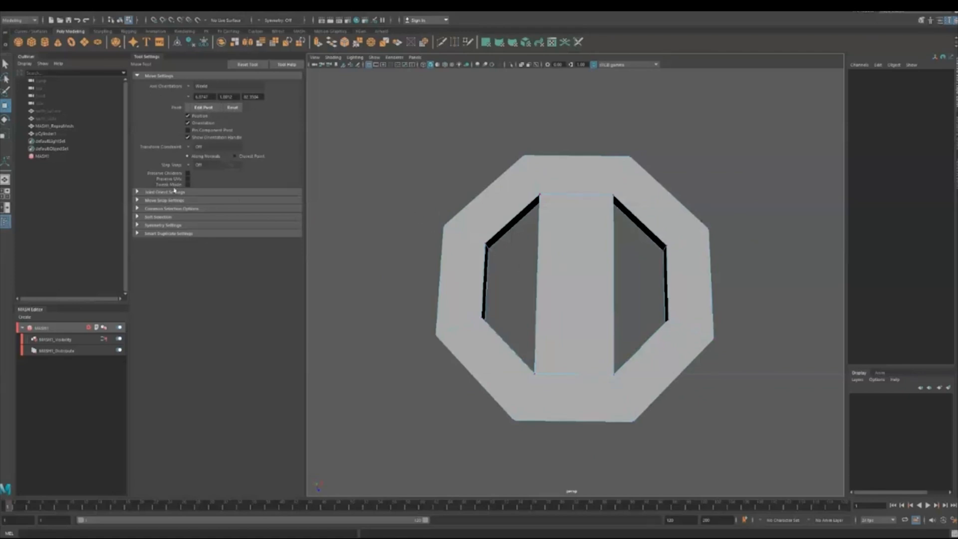
key("F8")
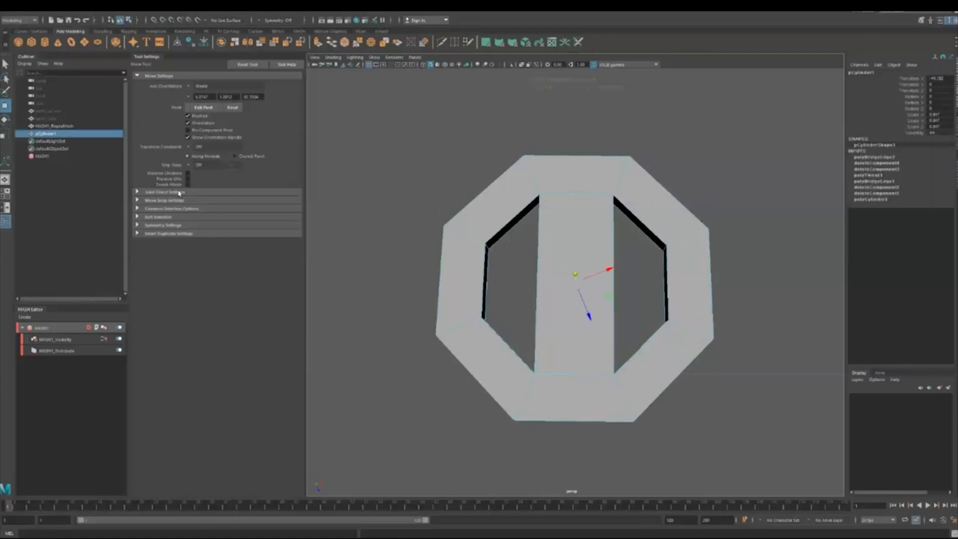
left_click(220, 108)
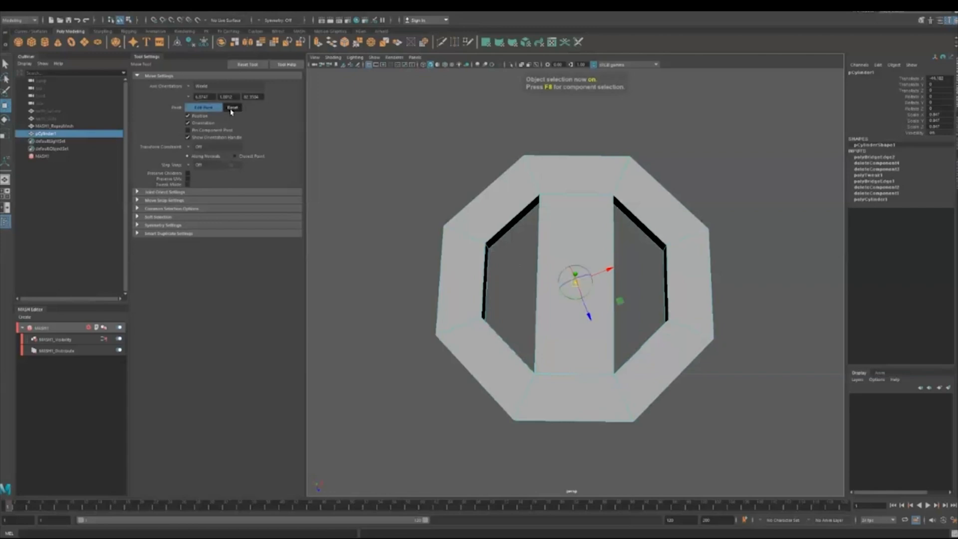
left_click(247, 66)
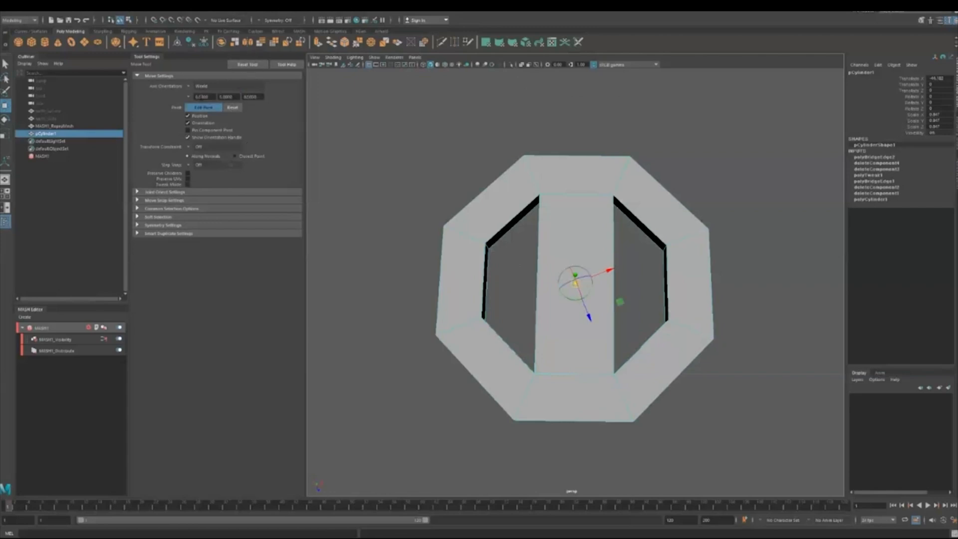
left_click(190, 87)
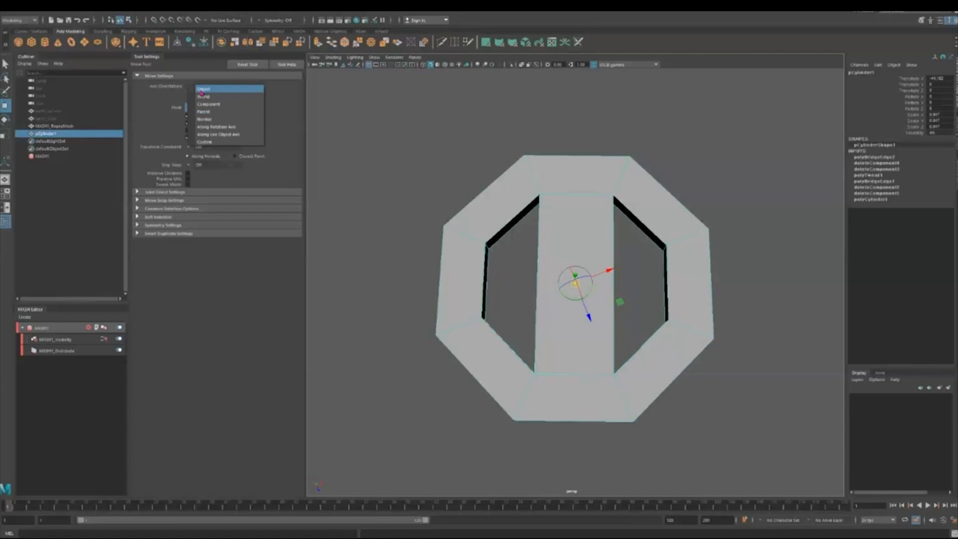
left_click(210, 93)
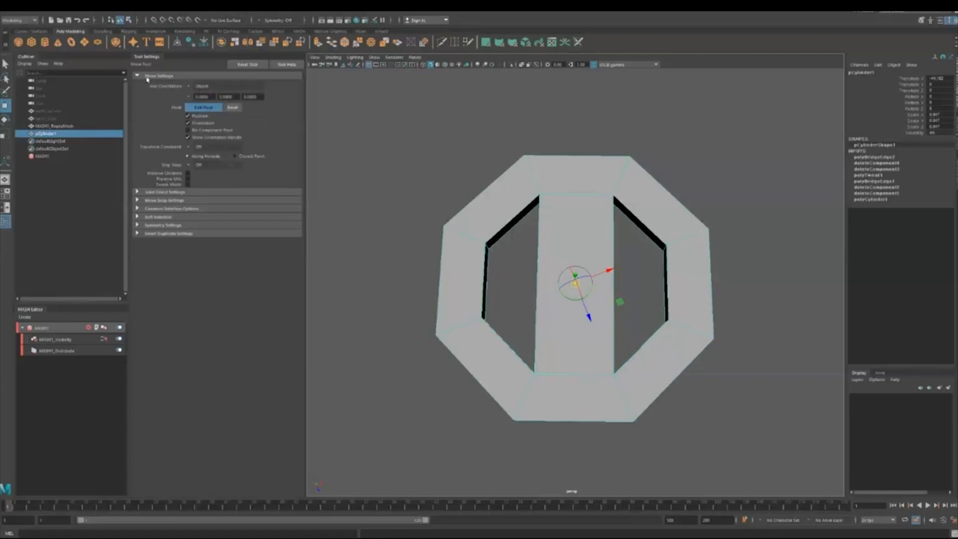
left_click(365, 158)
left_click_drag(465, 316, 475, 299, "alt")
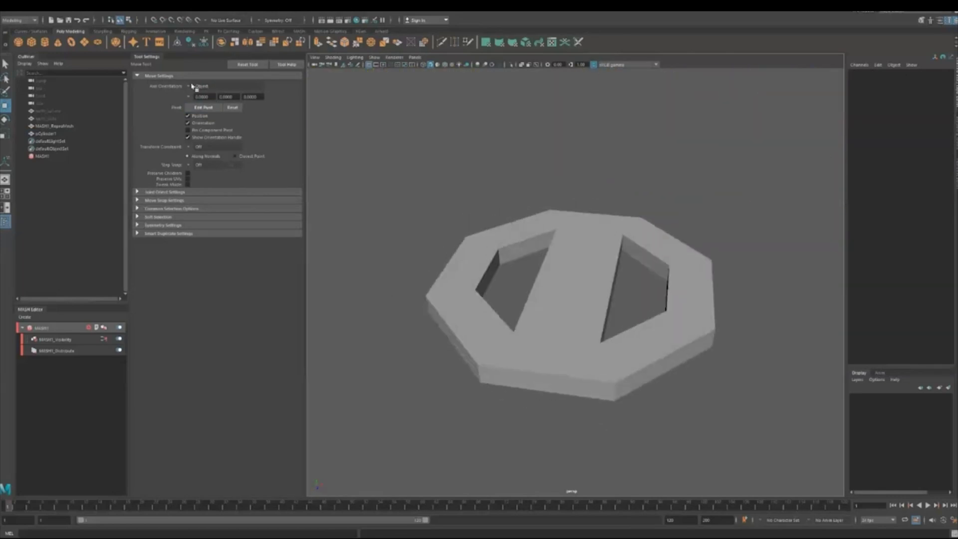
left_click(149, 57)
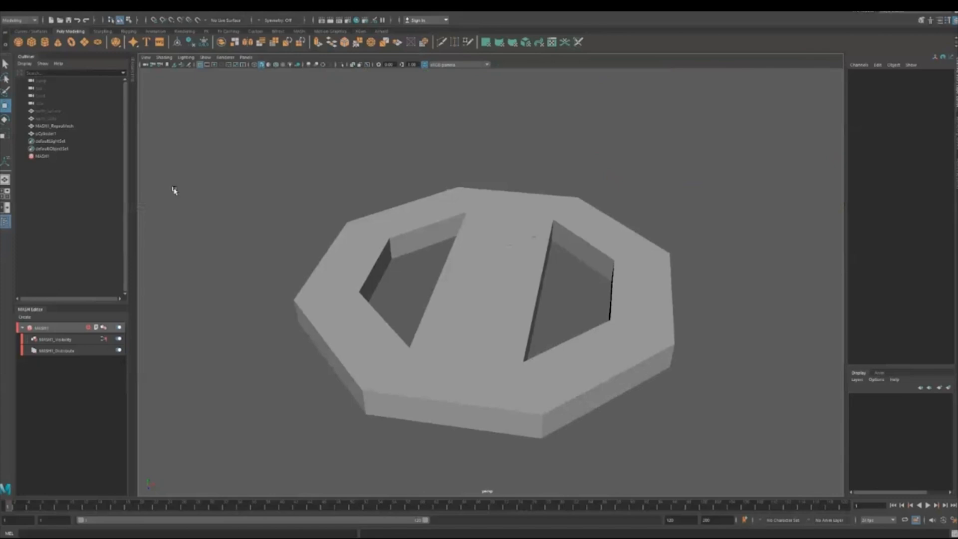
Select the barred octagon beside the dotted globe and scale it up uniformly
scroll(572, 385, "down", 4)
left_click(470, 331)
scroll(593, 386, "down", 2)
left_click_drag(593, 387, 409, 325, "alt")
key("r")
mouse_move(490, 282)
left_mouse_down()
mouse_move(501, 278)
mouse_move(487, 349)
mouse_move(508, 327)
mouse_move(492, 287)
left_mouse_up()
Assign a new Lambert material to the barred octagon and set its color to a fully saturated green
right_click(489, 287)
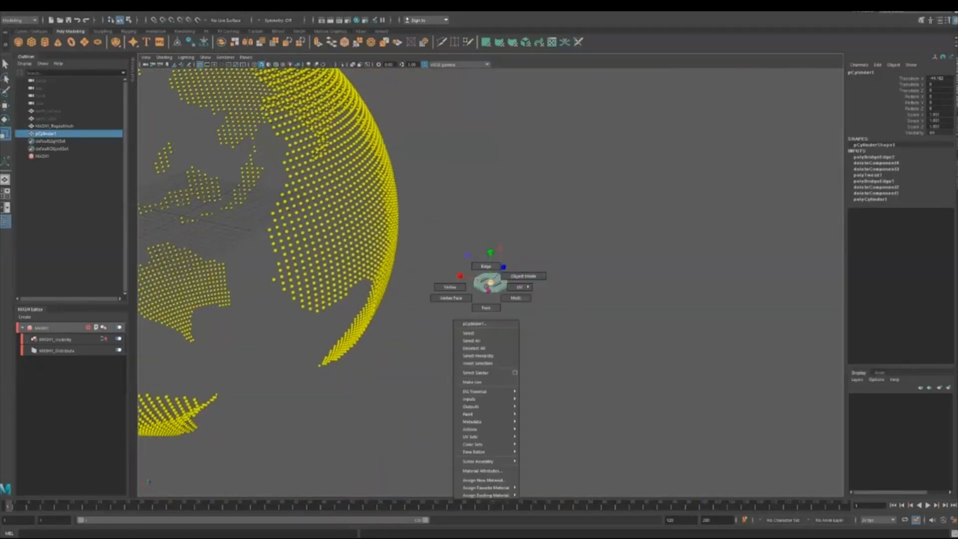
left_click(487, 480)
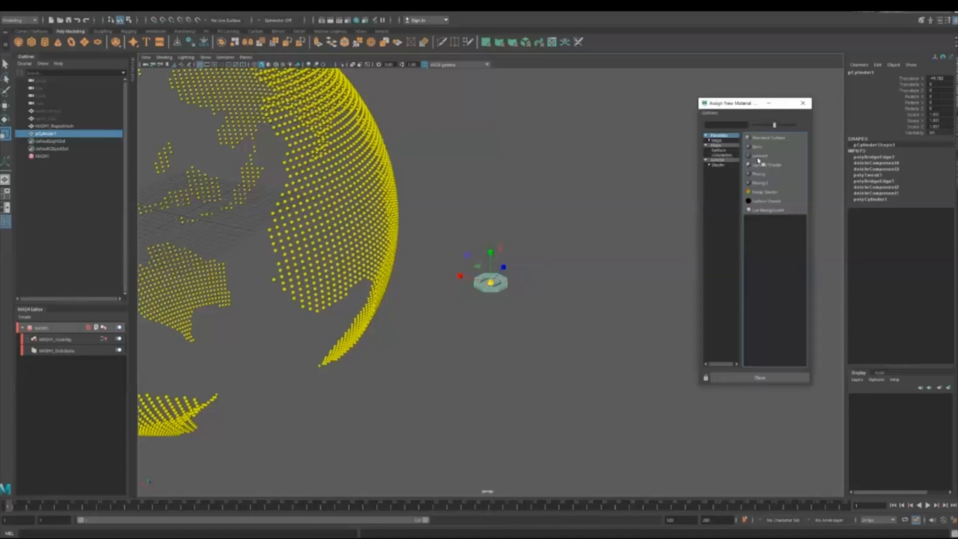
left_click(758, 156)
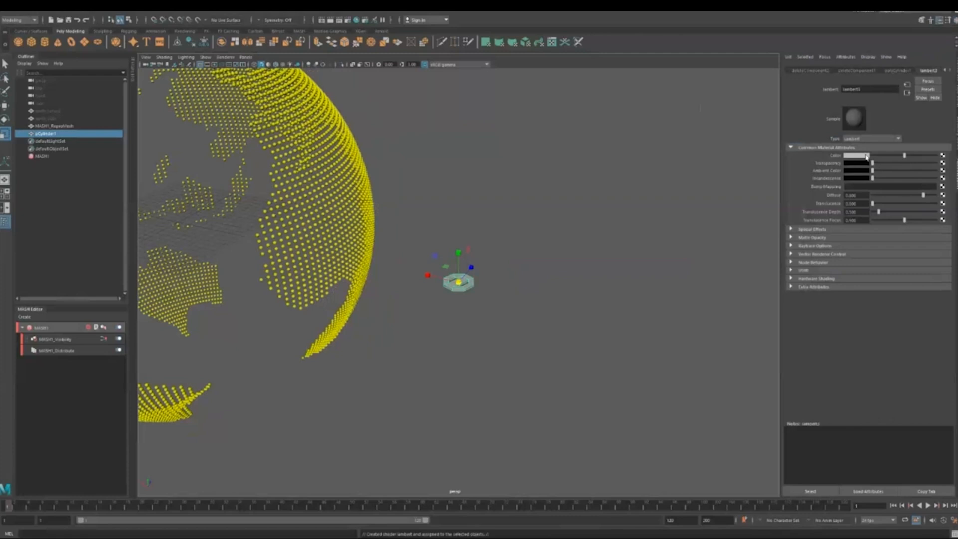
left_click(866, 157)
left_click_drag(858, 175, 848, 177)
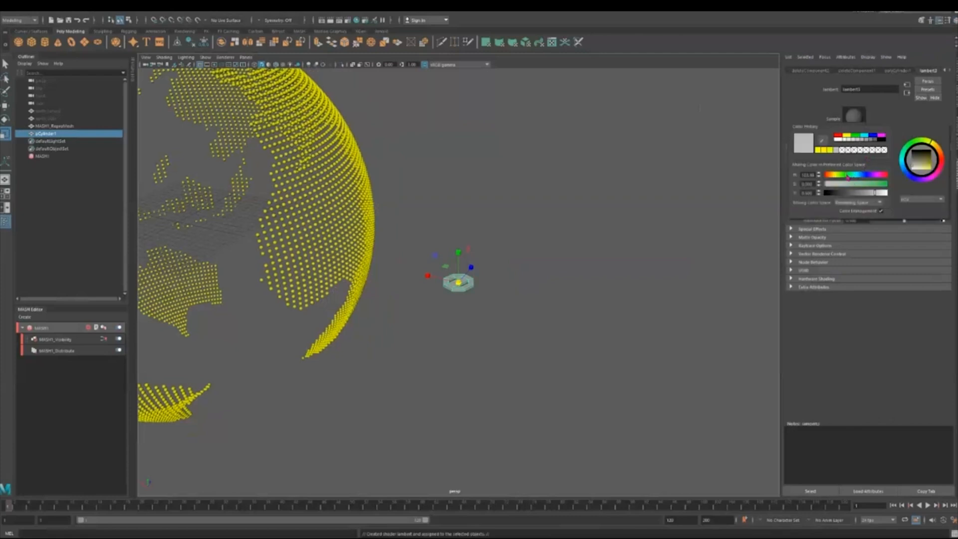
left_click(887, 184)
left_click(881, 193)
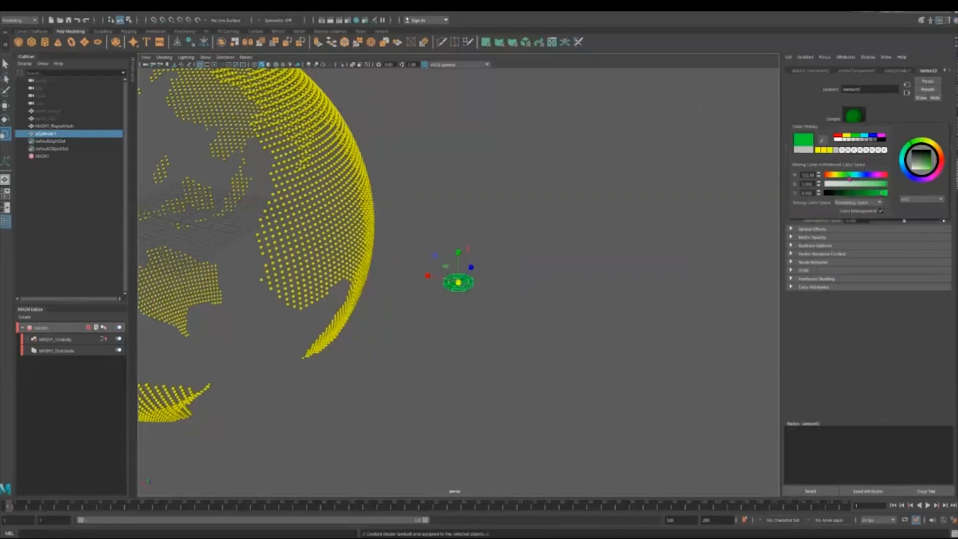
Shift the hue of the octagon's Lambert color to a teal green and reselect the octagon
left_click_drag(848, 177, 849, 176)
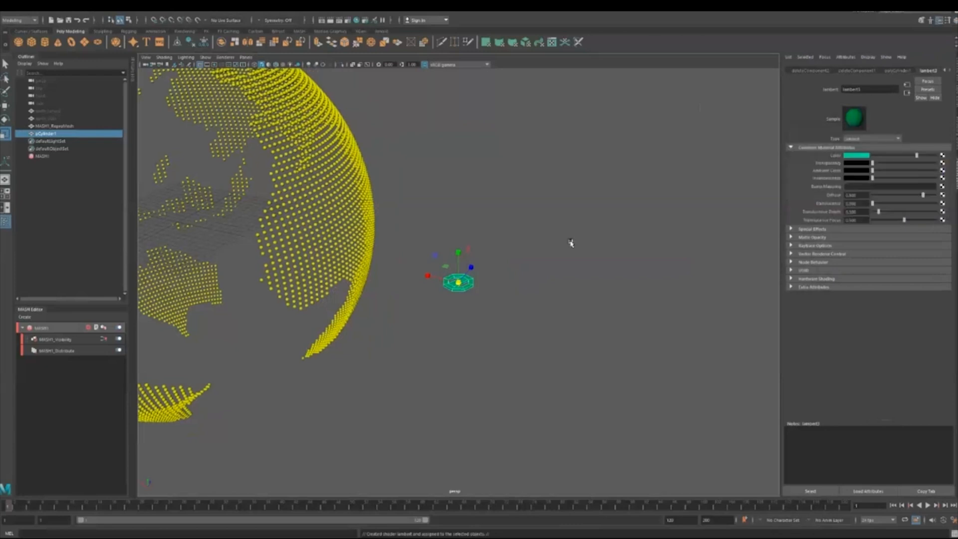
left_click(558, 297)
left_click_drag(466, 331, 443, 284, "alt")
left_click(458, 283)
left_click(458, 314)
scroll(457, 293, "up", 10)
left_click(444, 284)
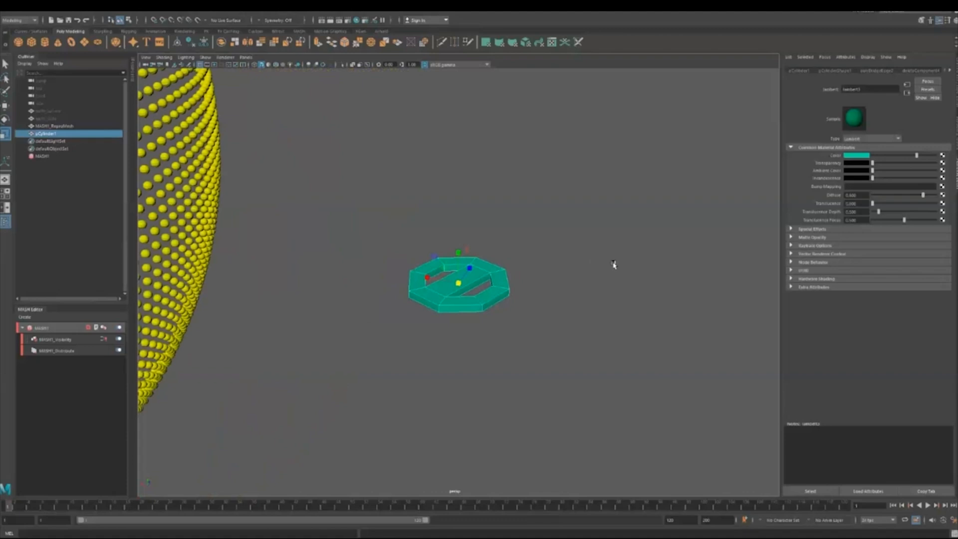
Select the top faces of the octagon's ring and crossbar and bevel them
key("F11")
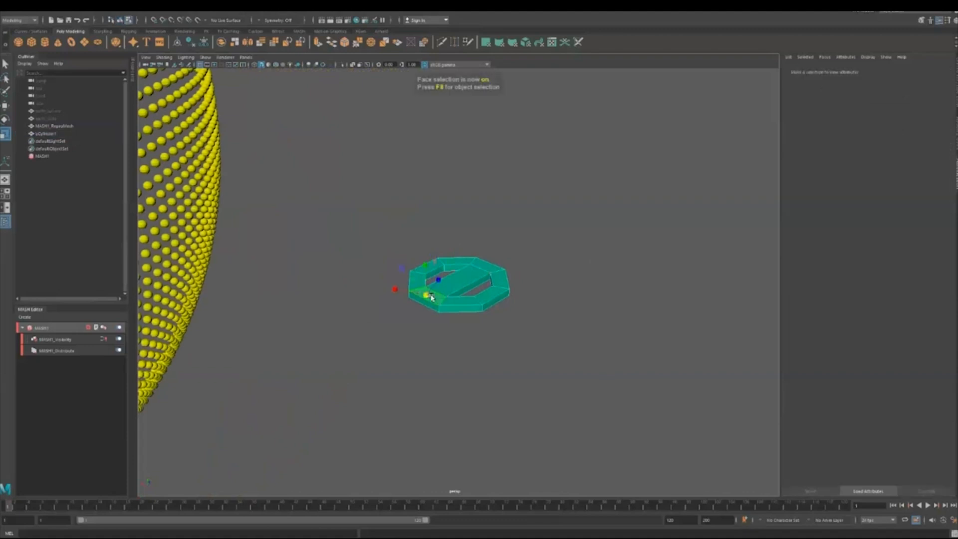
left_click(430, 299)
left_click(464, 281)
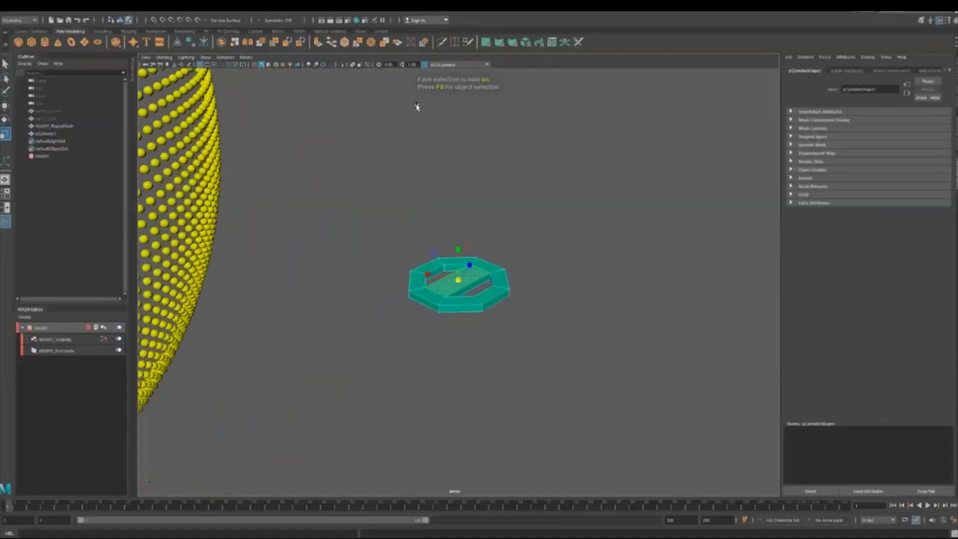
left_click(430, 298, "shift")
double_click(460, 301, "shift")
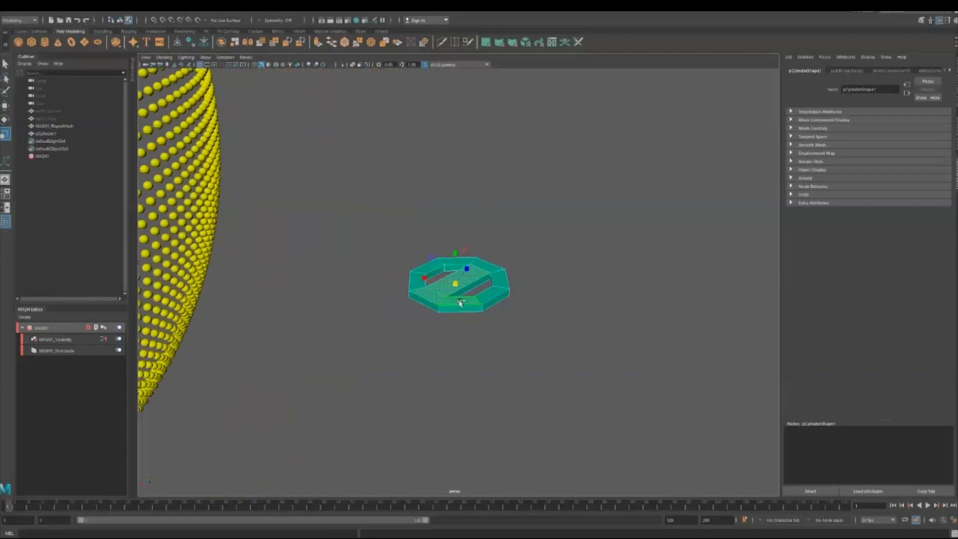
left_click_drag(519, 312, 516, 259, "alt")
left_click_drag(601, 272, 523, 313, "alt")
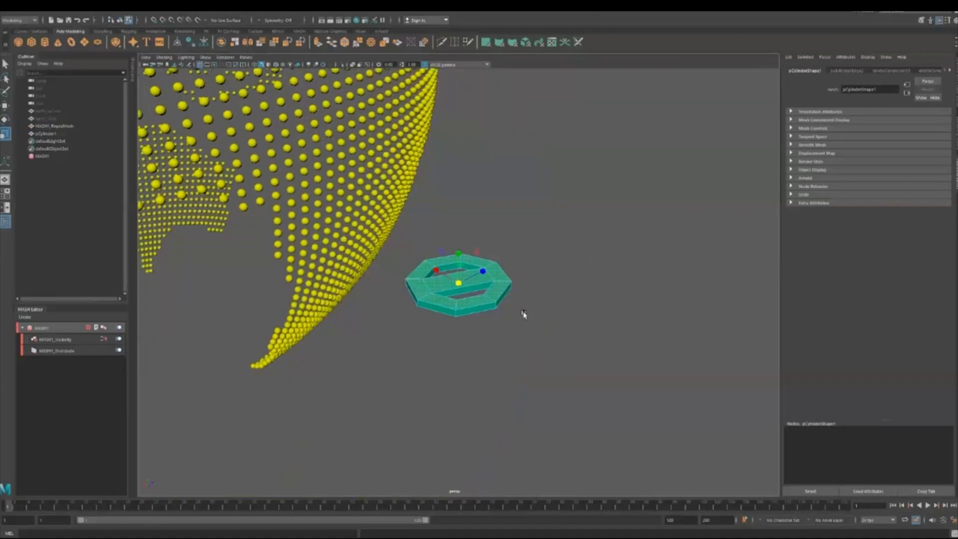
left_click(177, 11)
mouse_move(150, 11)
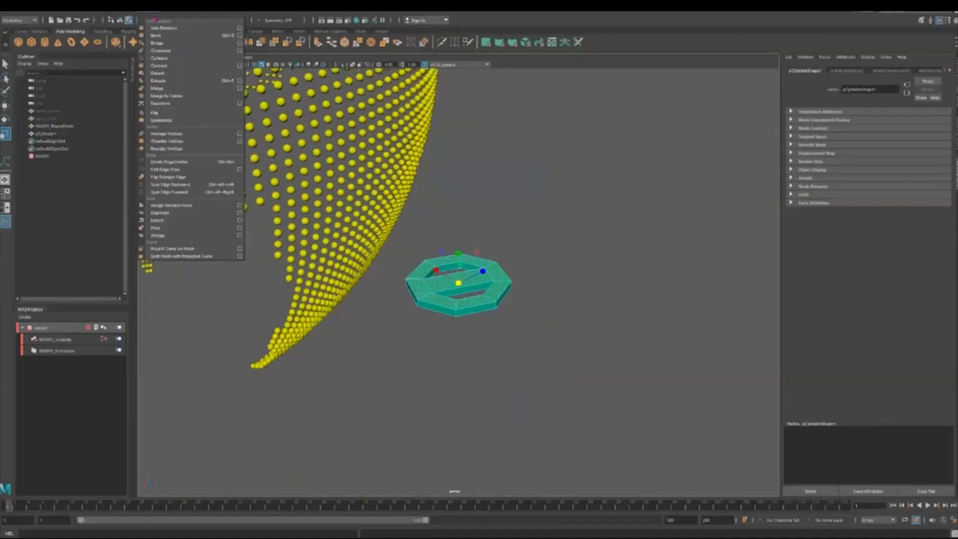
left_click(192, 34)
left_click_drag(504, 321, 636, 201, "alt")
left_click_drag(583, 185, 581, 179)
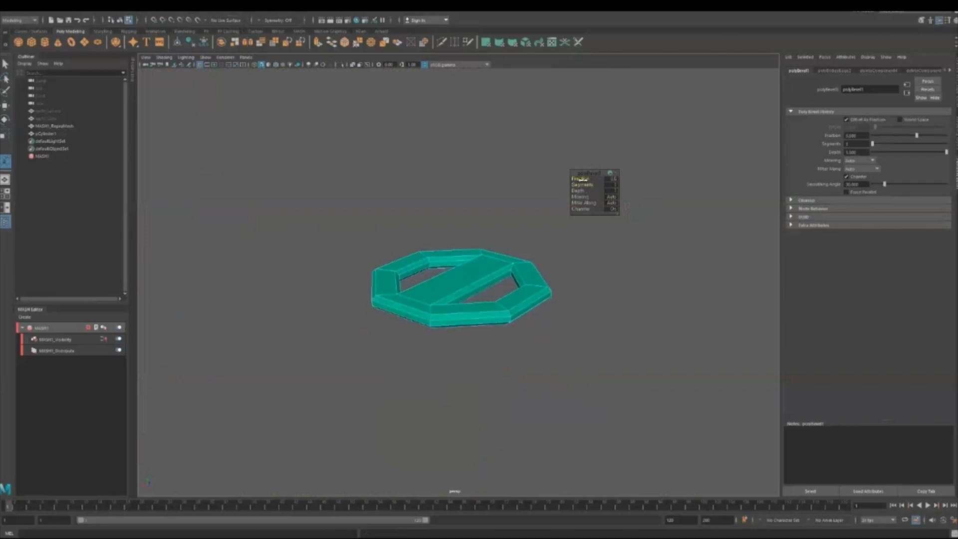
Leave the bevel, return to object selection and select the whole octagon beside the globe
left_click_drag(593, 265, 621, 202, "alt")
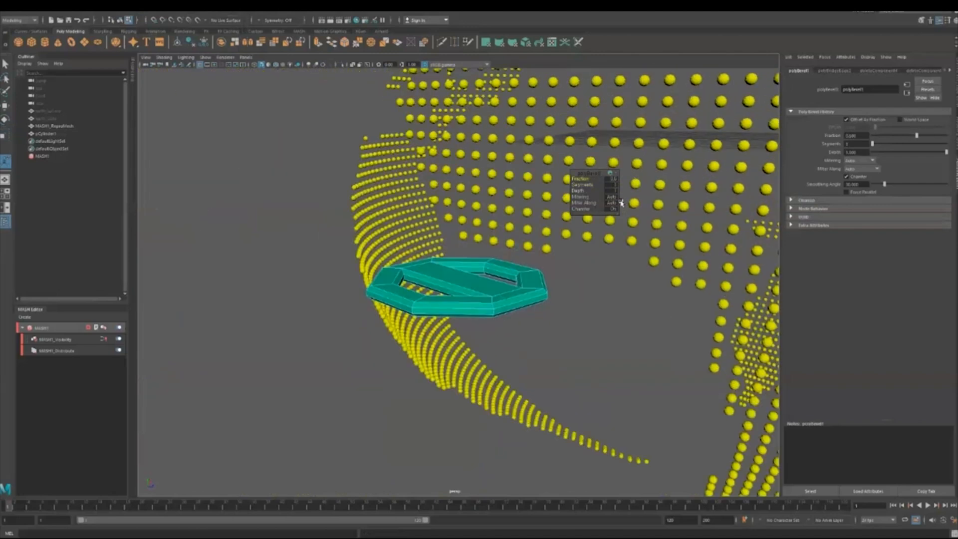
left_click_drag(531, 291, 641, 290, "alt")
left_click(5, 63)
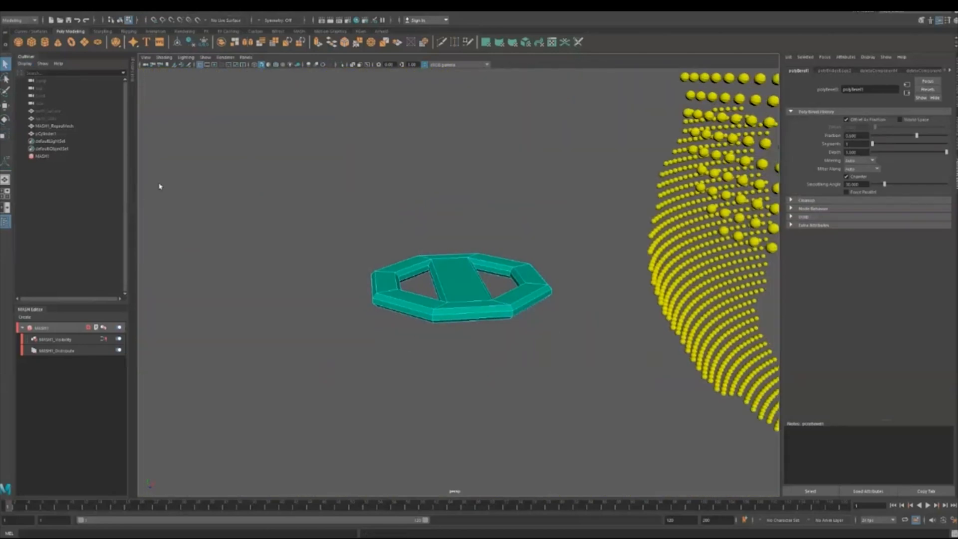
left_click(340, 329)
scroll(464, 329, "down", 3)
left_click(443, 304)
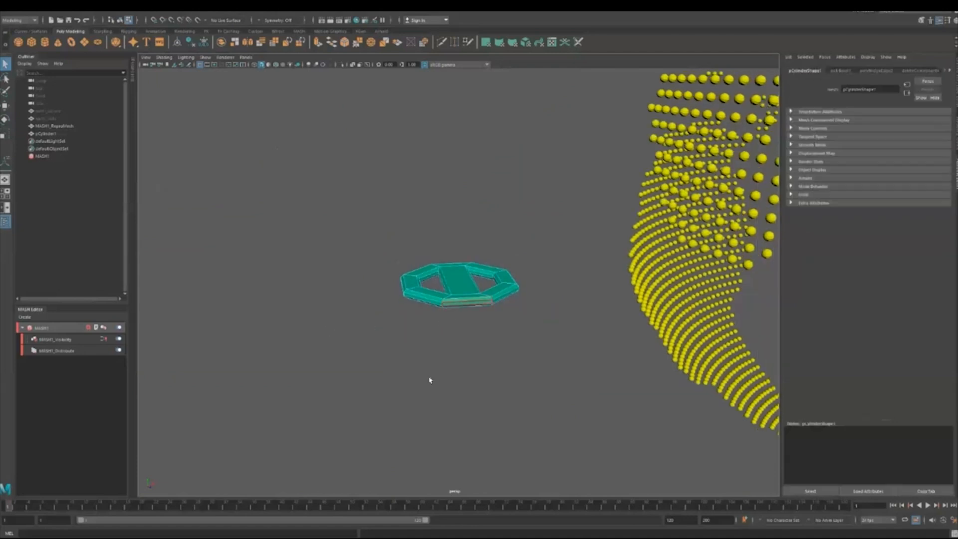
left_click(448, 367)
left_click_drag(413, 369, 376, 222, "alt")
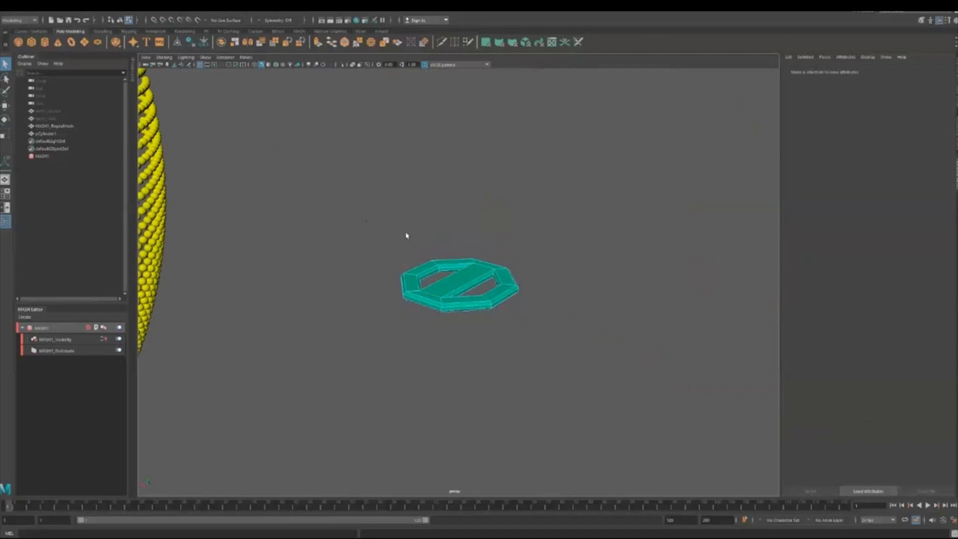
left_click(504, 314)
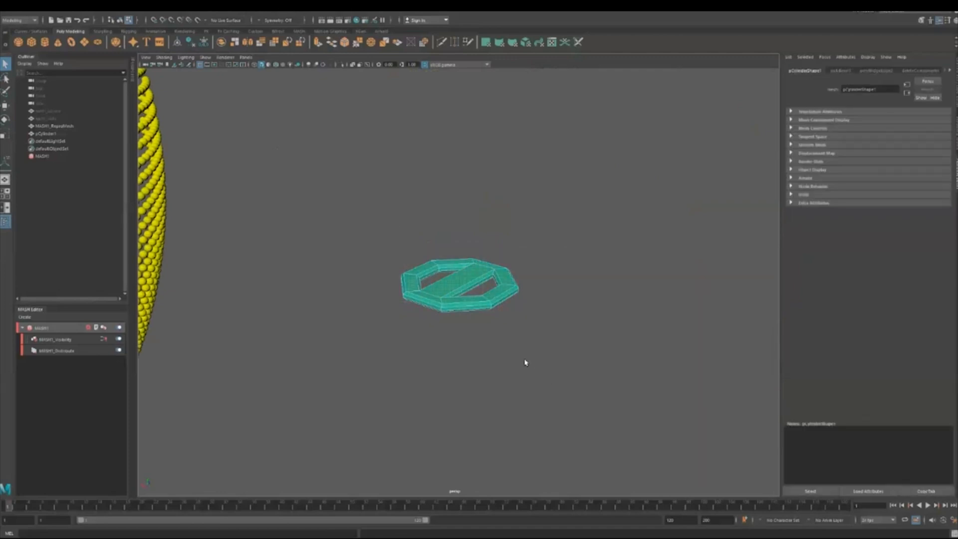
key("F8")
left_click(501, 366)
left_click(446, 291)
left_click_drag(445, 355, 421, 334, "alt")
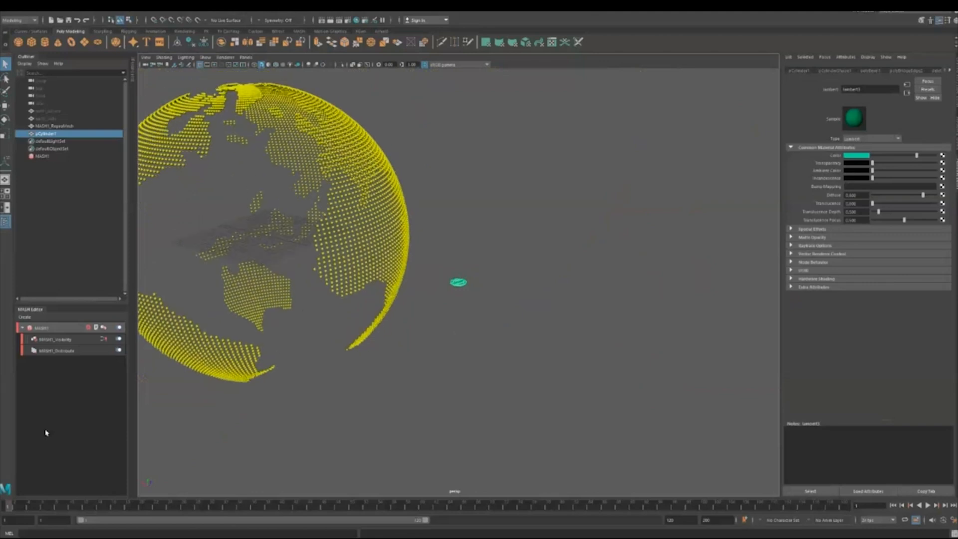
Create a new MASH network from the selected barred octagon
left_click(589, 354)
left_click_drag(504, 242, 438, 316)
left_click(301, 32)
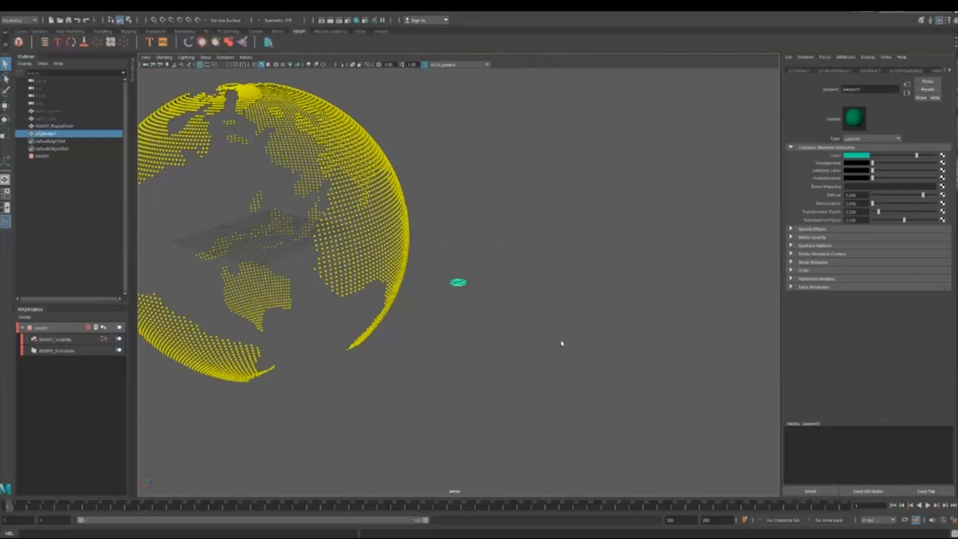
scroll(447, 297, "up", 6)
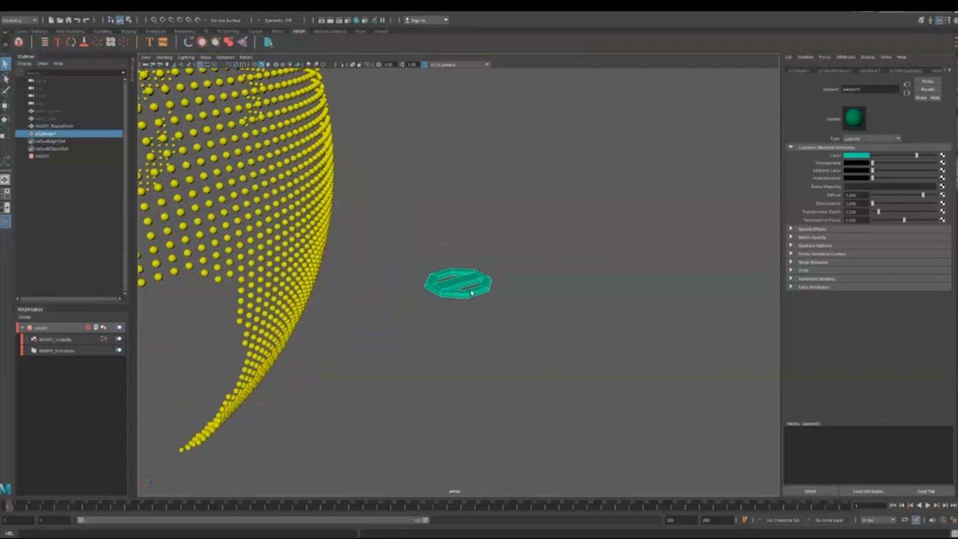
scroll(466, 337, "down", 3)
left_click_drag(453, 328, 181, 67, "alt")
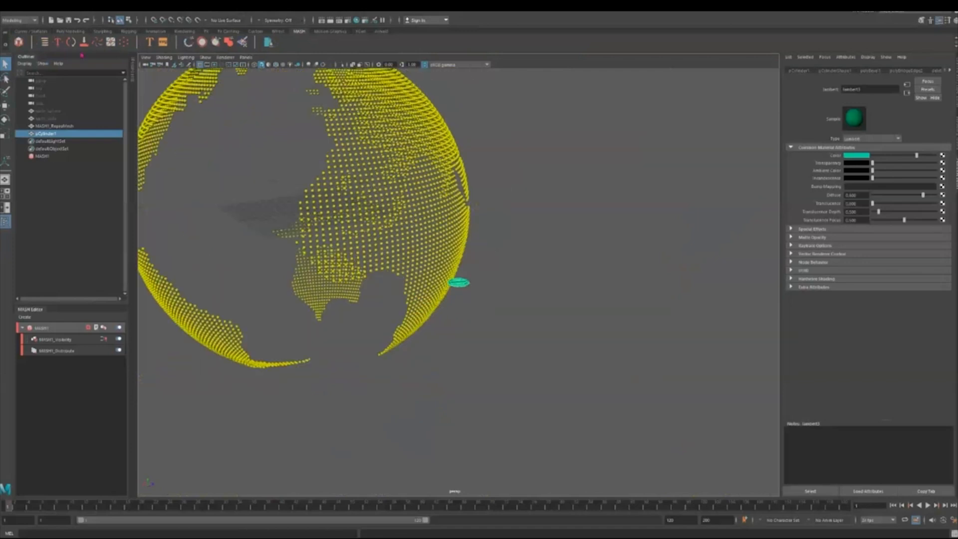
left_click(19, 44)
left_click_drag(265, 268, 624, 336, "alt")
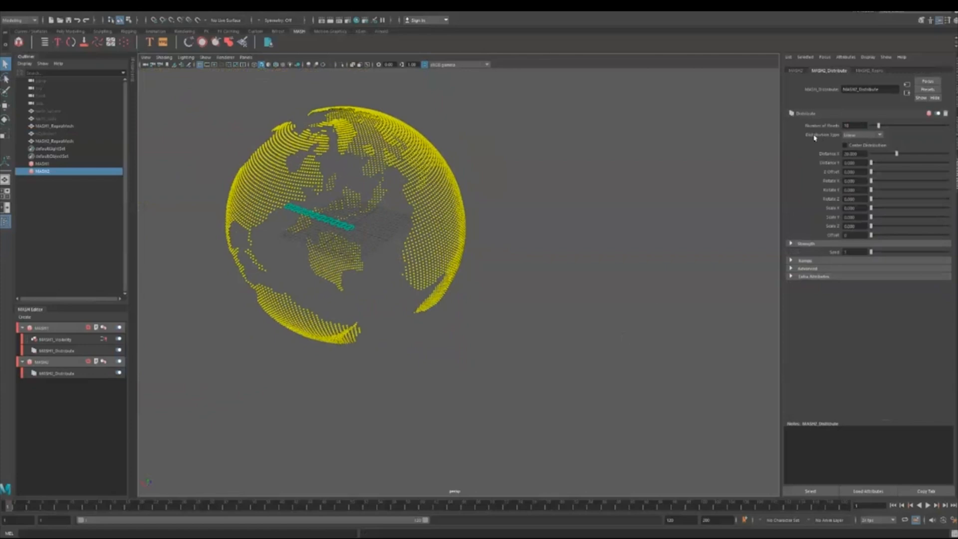
Set the octagon network's distribution type to Mesh and connect the earth_sphere shape as its input mesh
left_click(863, 135)
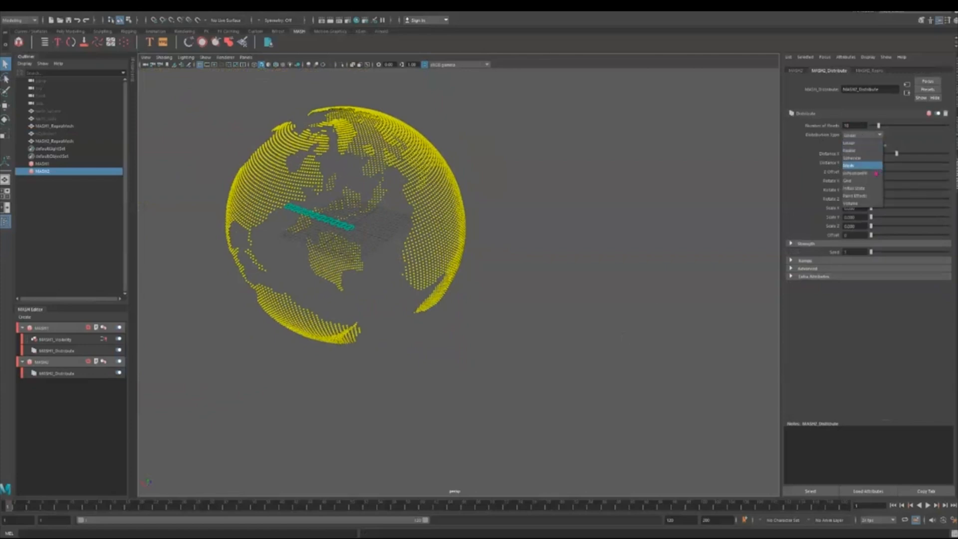
left_click(860, 165)
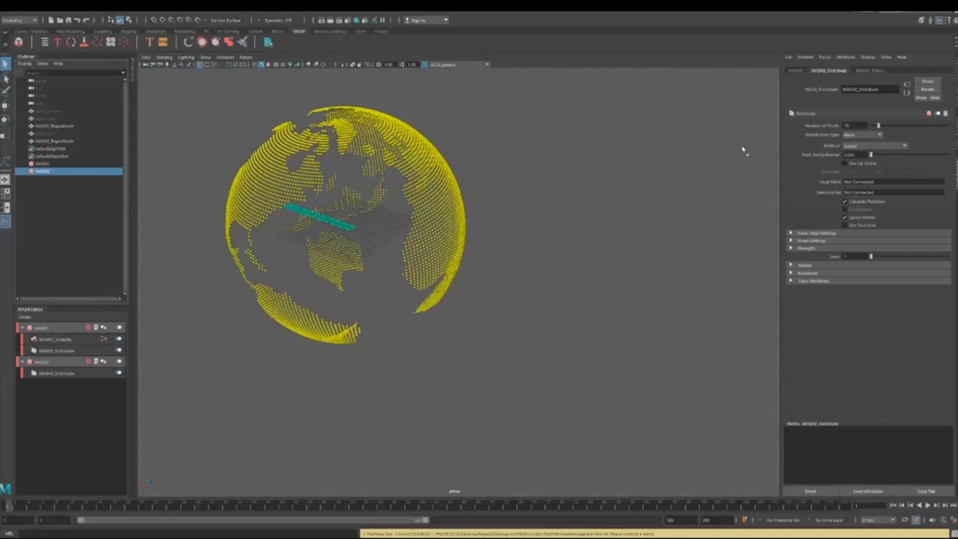
middle_click_drag(867, 184, 870, 184)
left_click_drag(564, 309, 623, 244, "alt")
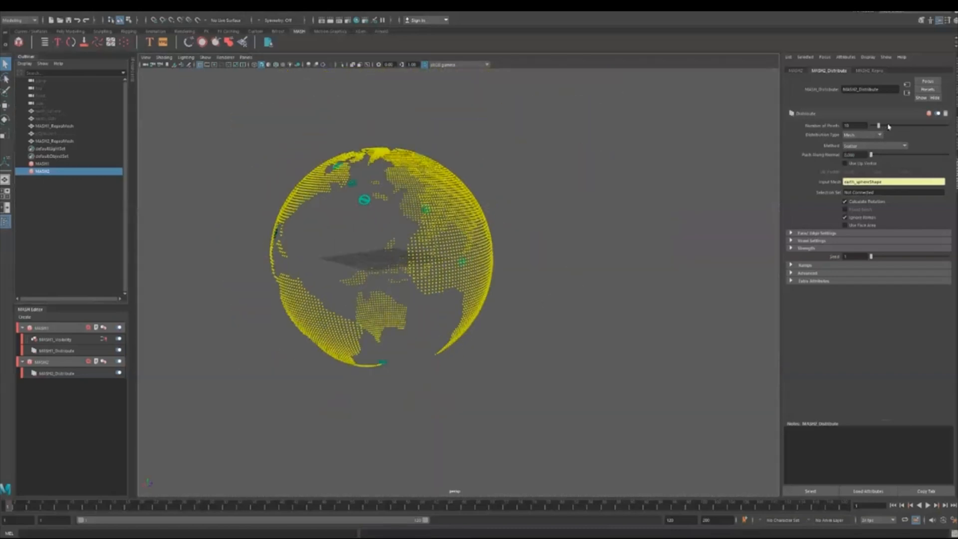
Raise the octagon network's number of points to about 40
left_click_drag(888, 127, 909, 127)
left_click_drag(471, 253, 391, 308, "alt")
right_click_drag(391, 307, 441, 333, "alt")
left_click_drag(623, 345, 443, 343, "alt")
Examine the Voxel, Ramps, Advanced and Face/Edge settings of the octagon network's Distribute node
left_click(790, 240)
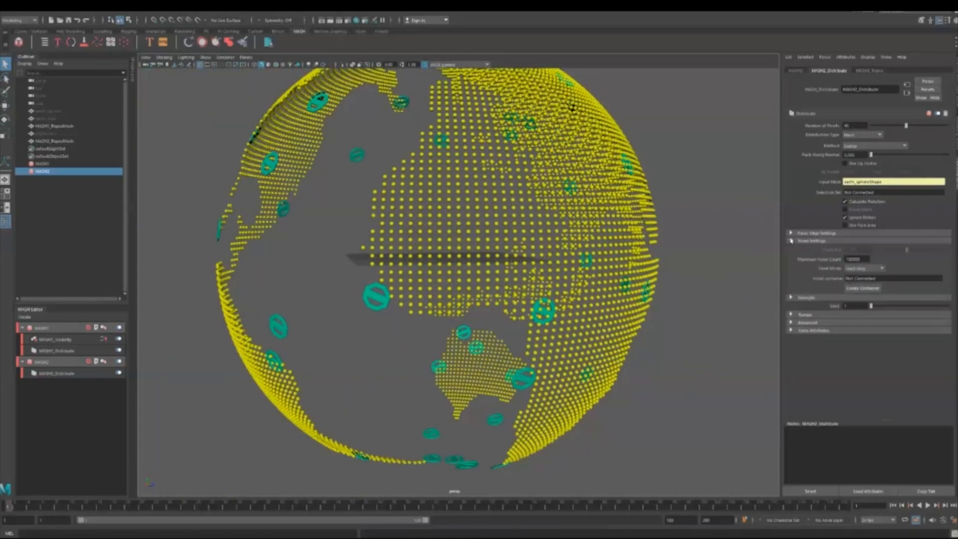
left_click(790, 241)
left_click(790, 265)
left_click(791, 265)
left_click(791, 273)
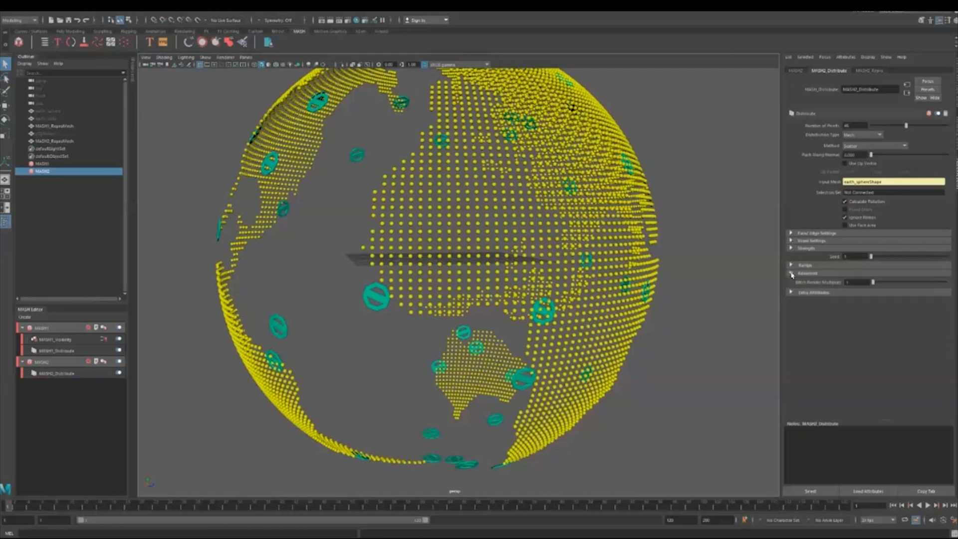
left_click(790, 273)
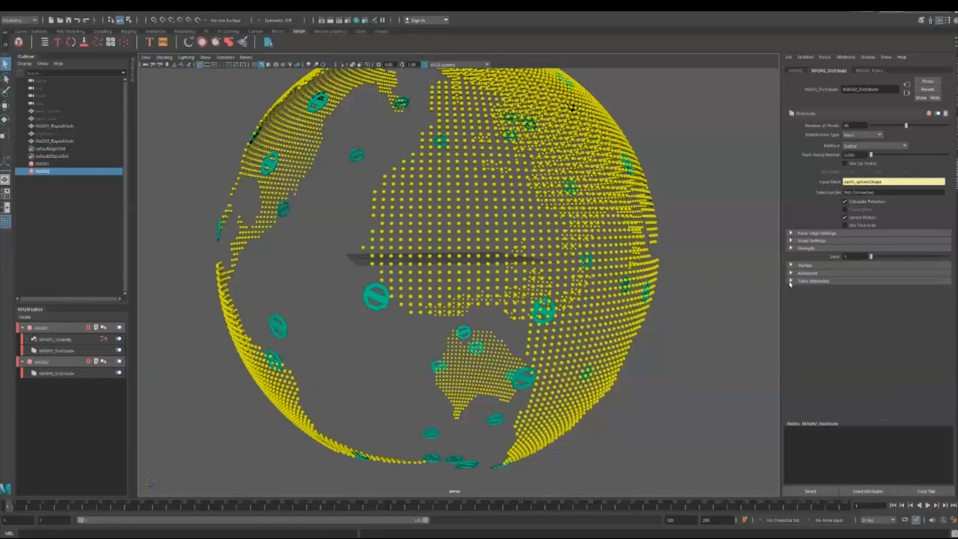
left_click(790, 233)
left_click(790, 233)
Try the Random Vertex method for the octagon distribution and raise Push Along Normal to the slider's maximum
left_click(877, 146)
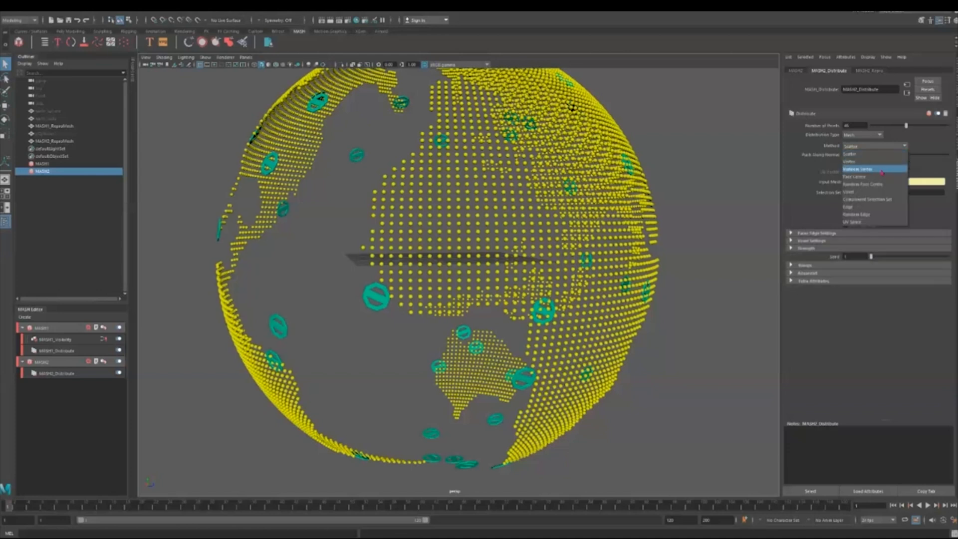
left_click(883, 170)
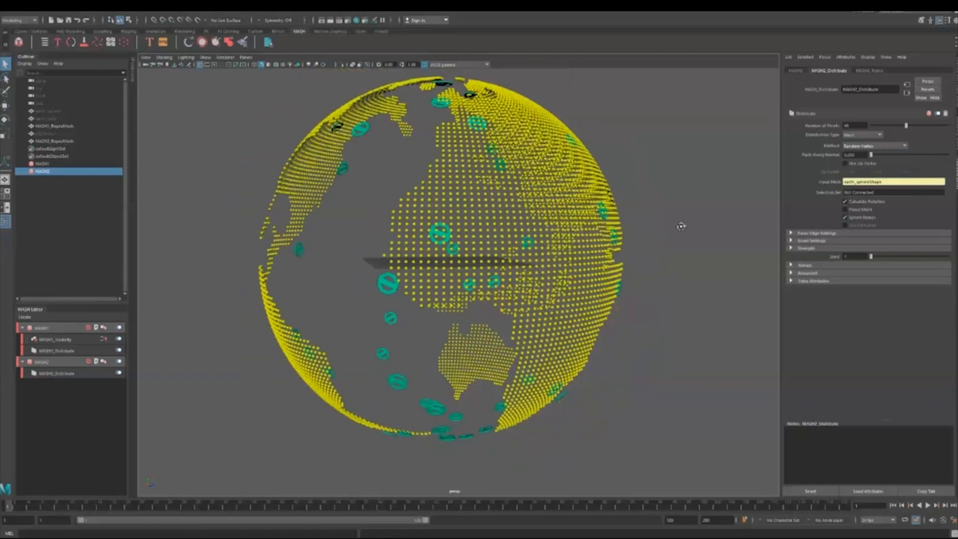
left_click_drag(681, 226, 686, 237, "alt")
left_click_drag(710, 162, 695, 149, "alt")
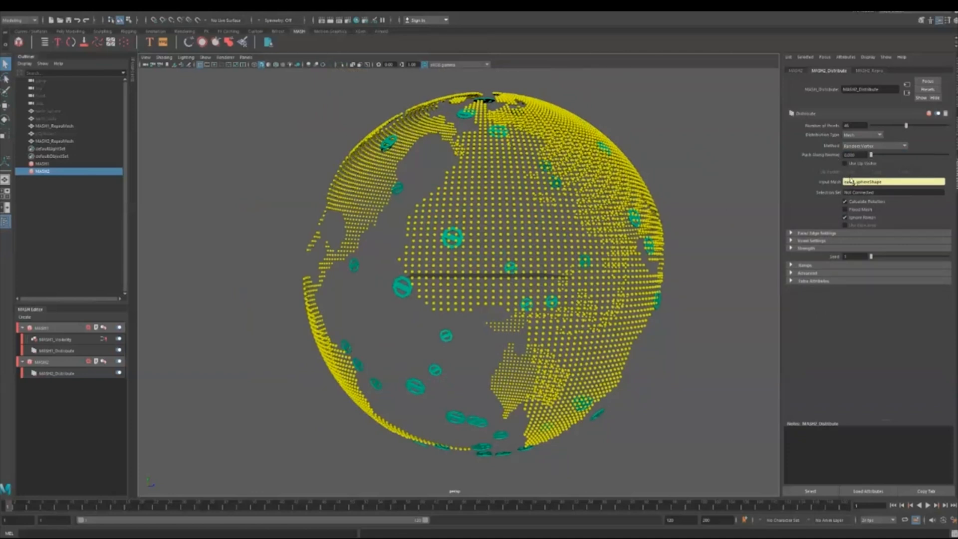
left_click_drag(871, 157, 952, 163)
left_click_drag(698, 329, 546, 351, "alt")
Switch the octagon distribution's method back to Scatter
left_click(877, 147)
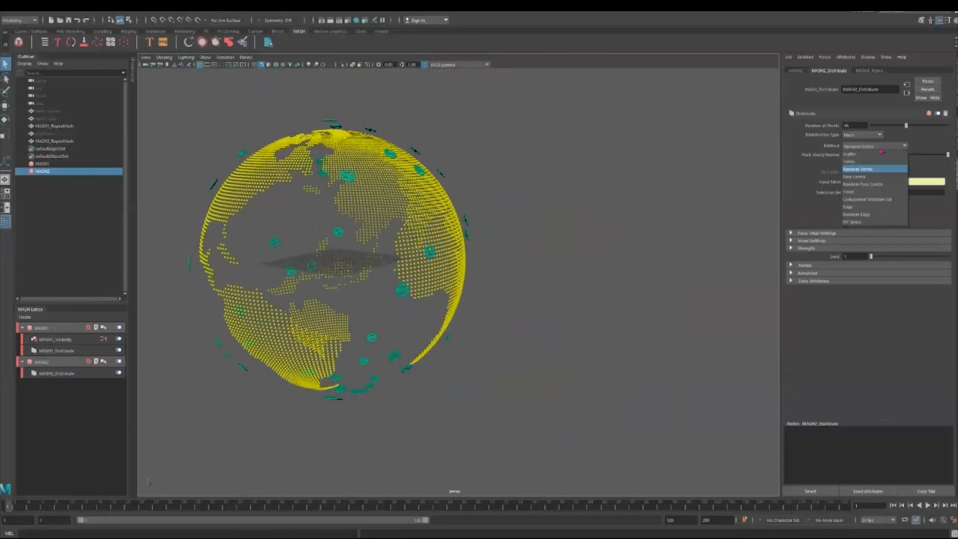
left_click(869, 155)
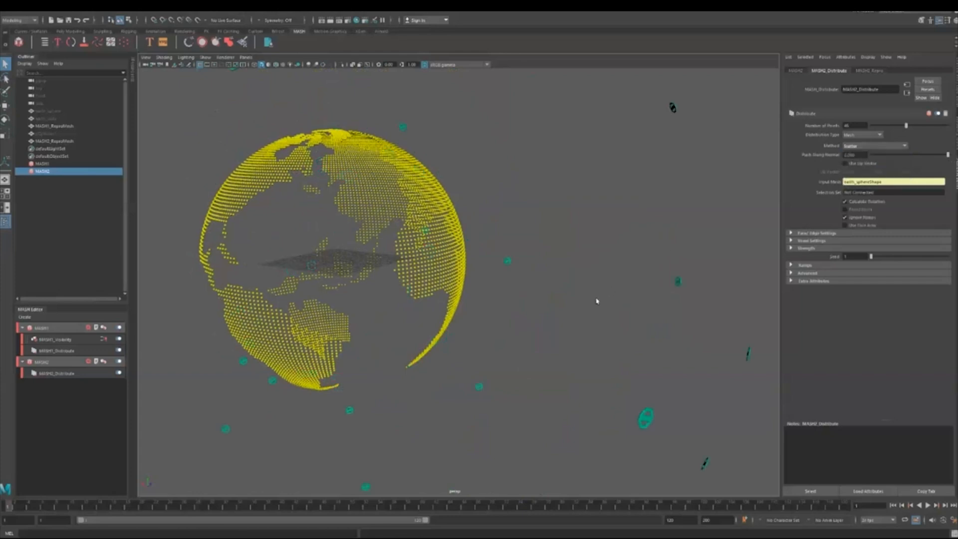
scroll(577, 300, "down", 5)
left_click_drag(541, 300, 561, 298, "alt")
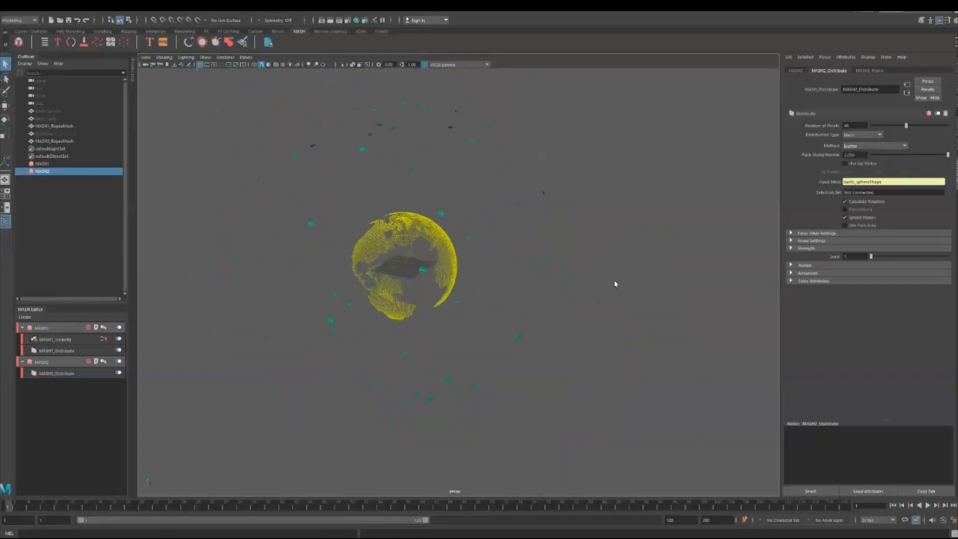
Lower Push Along Normal so the octagons float just above the globe and reduce their number of points to about 20
left_click_drag(892, 155, 873, 162)
scroll(552, 252, "up", 3)
left_click_drag(549, 252, 486, 235, "alt")
left_click_drag(893, 128, 883, 126)
left_click_drag(654, 192, 558, 234, "alt")
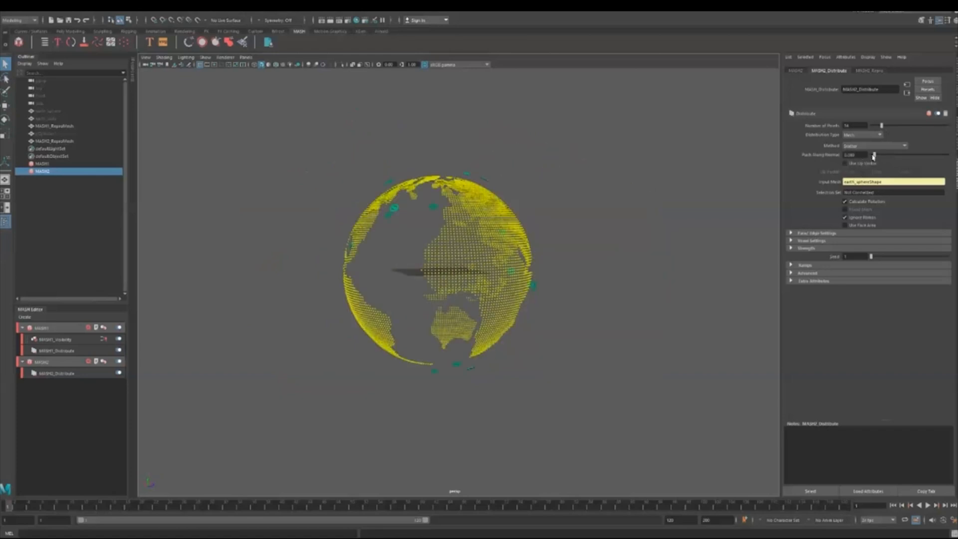
left_click_drag(872, 156, 874, 157)
left_click_drag(494, 332, 658, 260, "alt")
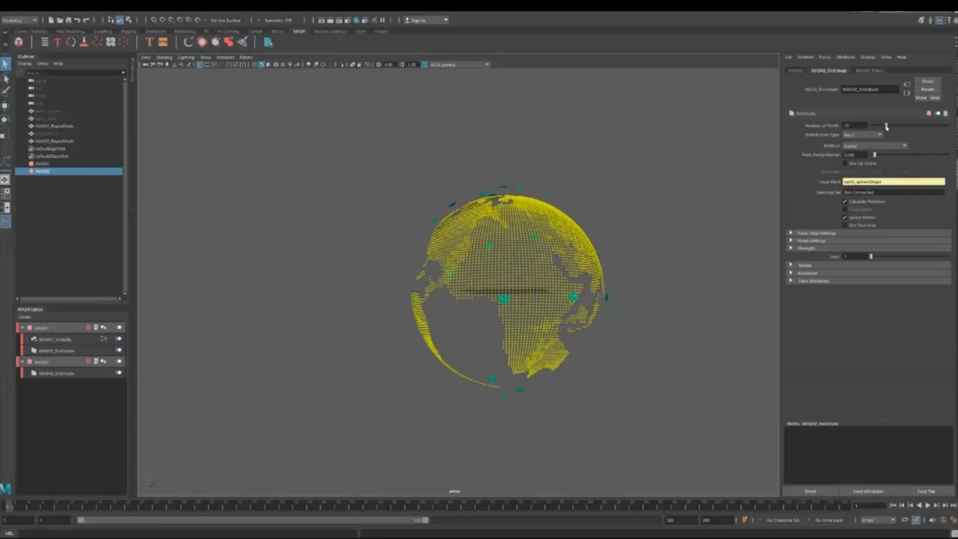
left_click_drag(520, 272, 529, 310, "alt")
left_click_drag(663, 214, 674, 200, "alt")
Examine the keying options for the Seed value of the octagon distribution
left_click_drag(878, 259, 842, 259)
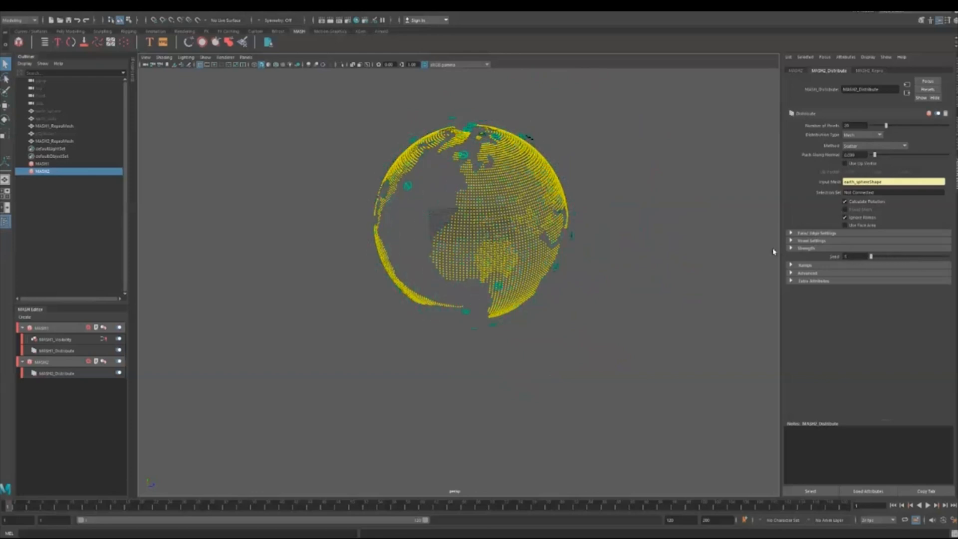
right_click(862, 257)
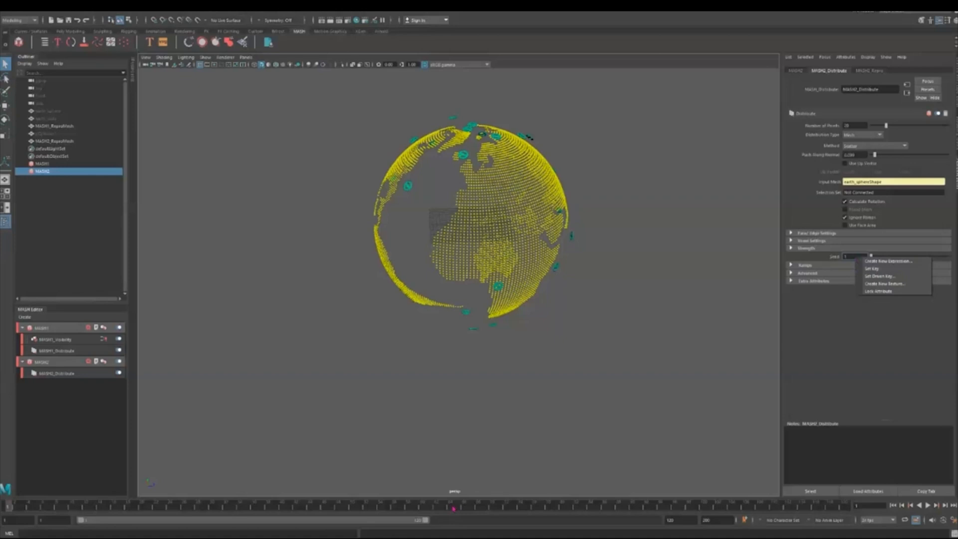
left_click(861, 375)
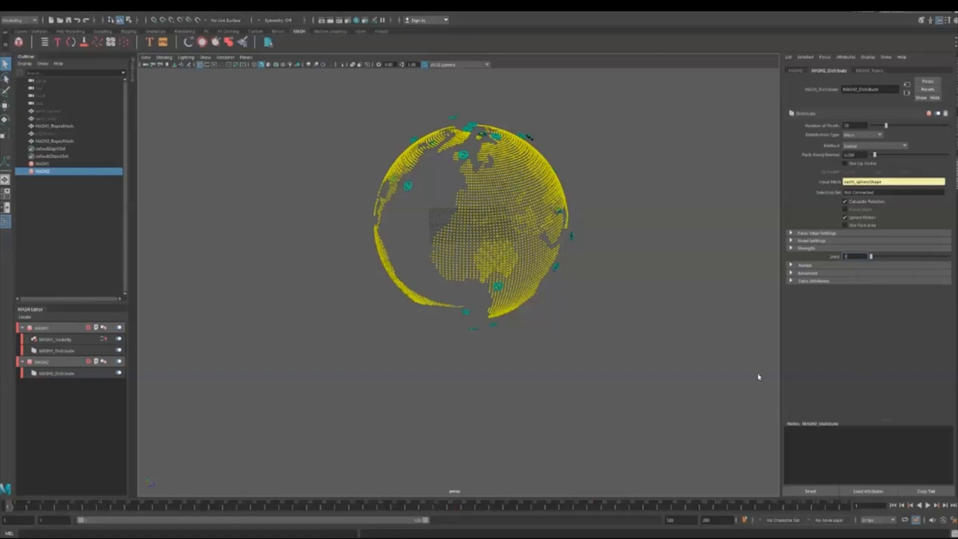